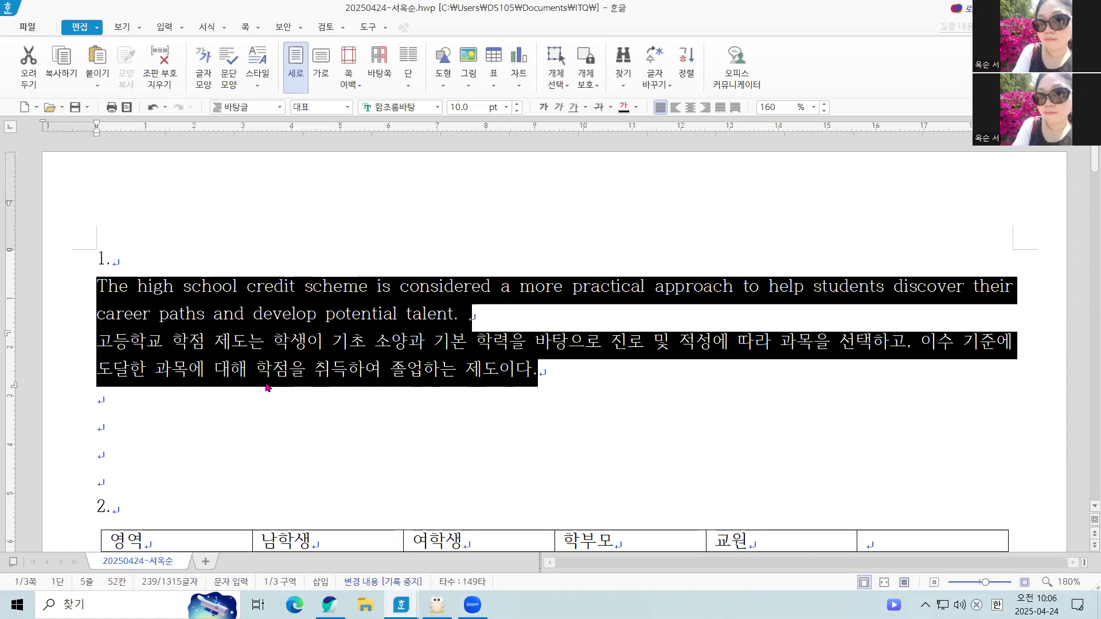
# Start a new paragraph style named credit for the selected English and Korean paragraphs under item 1
pyautogui.press('F6')
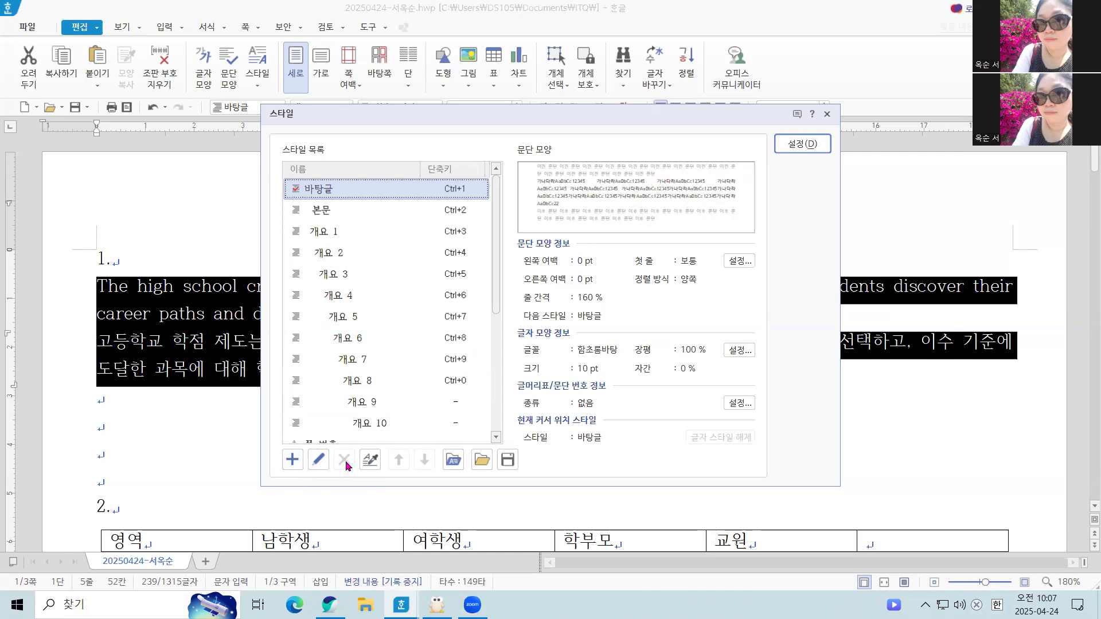
pyautogui.click(292, 461)
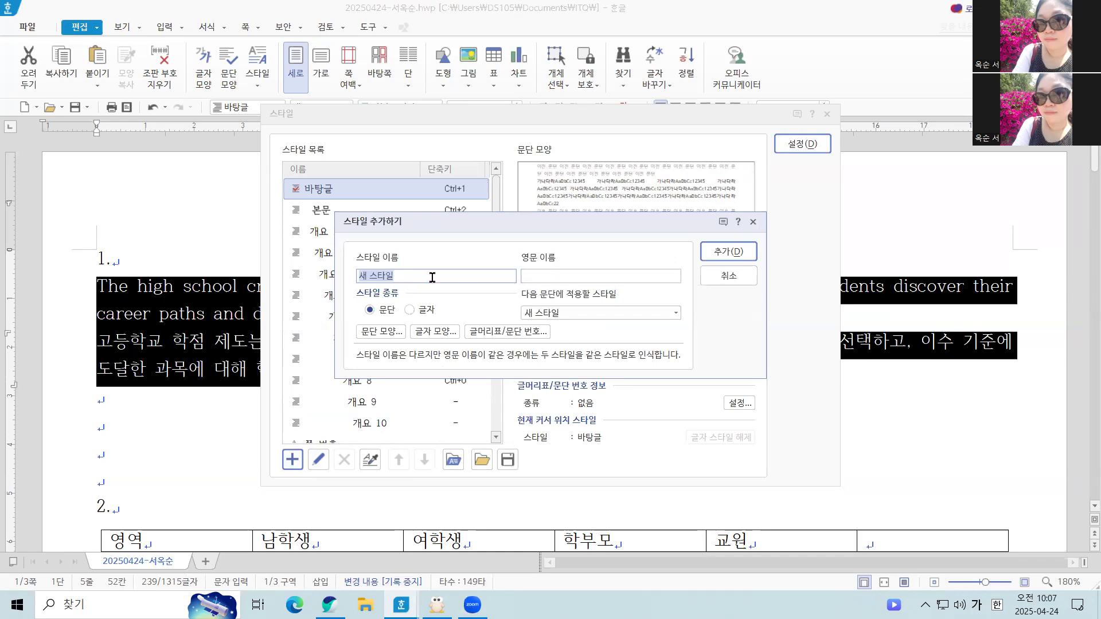
pyautogui.write('ㅊ')
pyautogui.press('BackSpace')
pyautogui.press('Hangul')
pyautogui.write('ctrf')
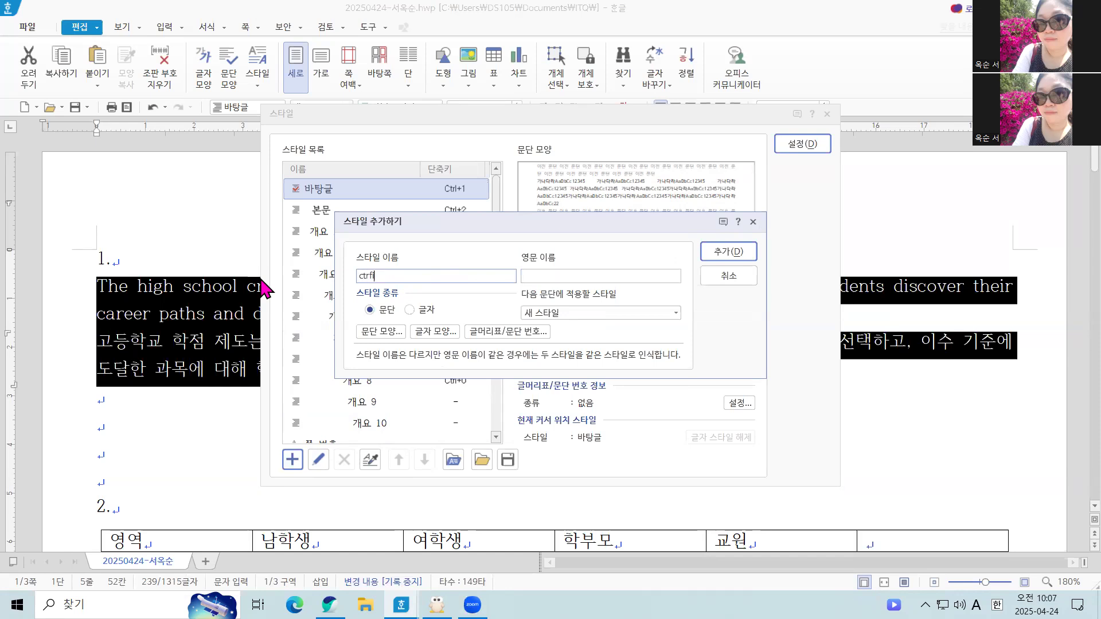
pyautogui.press('BackSpace')
pyautogui.press('BackSpace')
pyautogui.press('BackSpace')
pyautogui.write('redit')
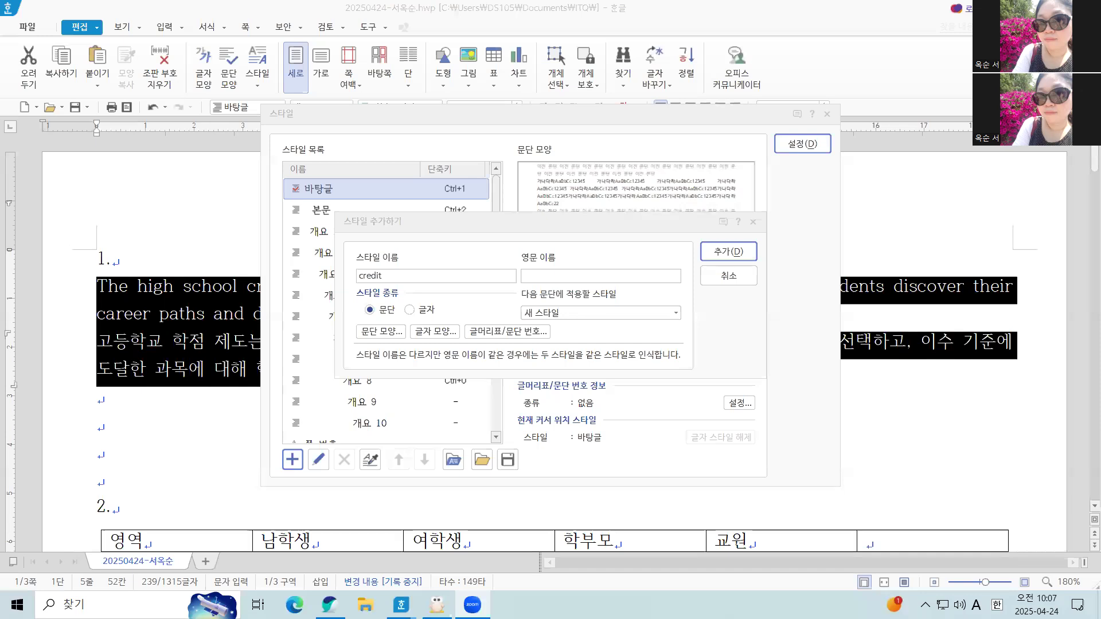
# Set the credit style's paragraph shape to a 10 pt first-line indent (들여쓰기) and 15 pt spacing below the paragraph
pyautogui.click(380, 332)
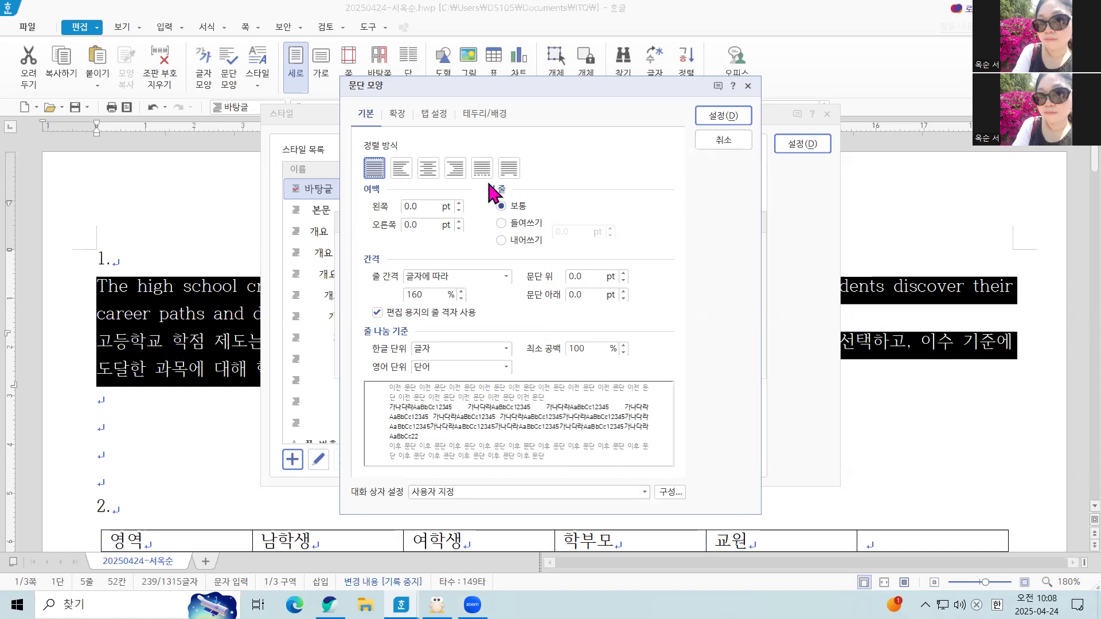
pyautogui.click(500, 223)
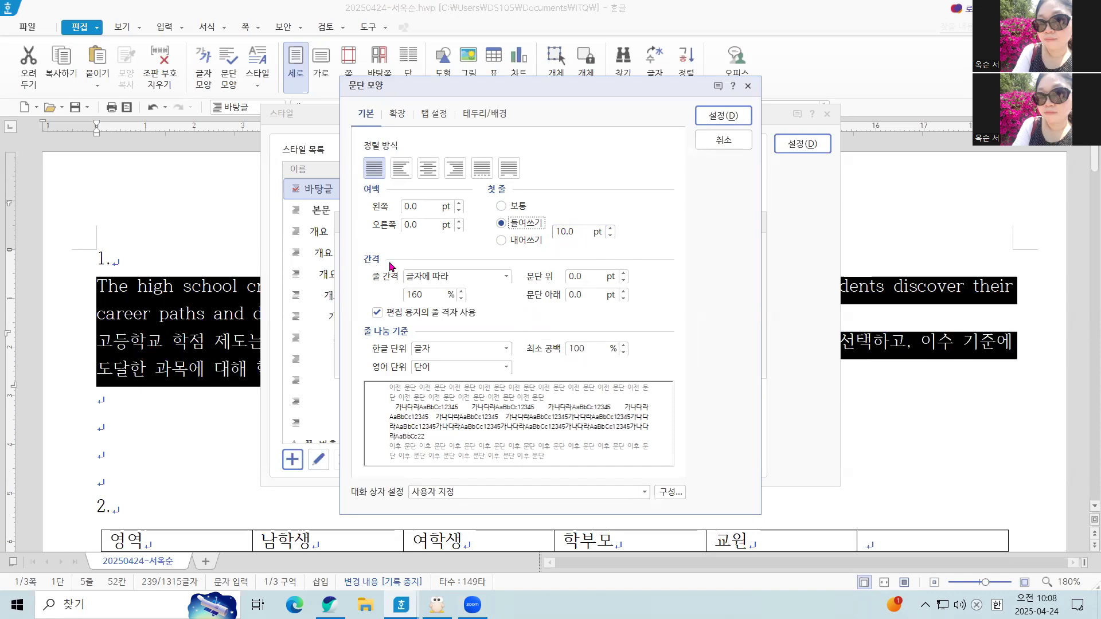
pyautogui.click(571, 298)
pyautogui.write('15')
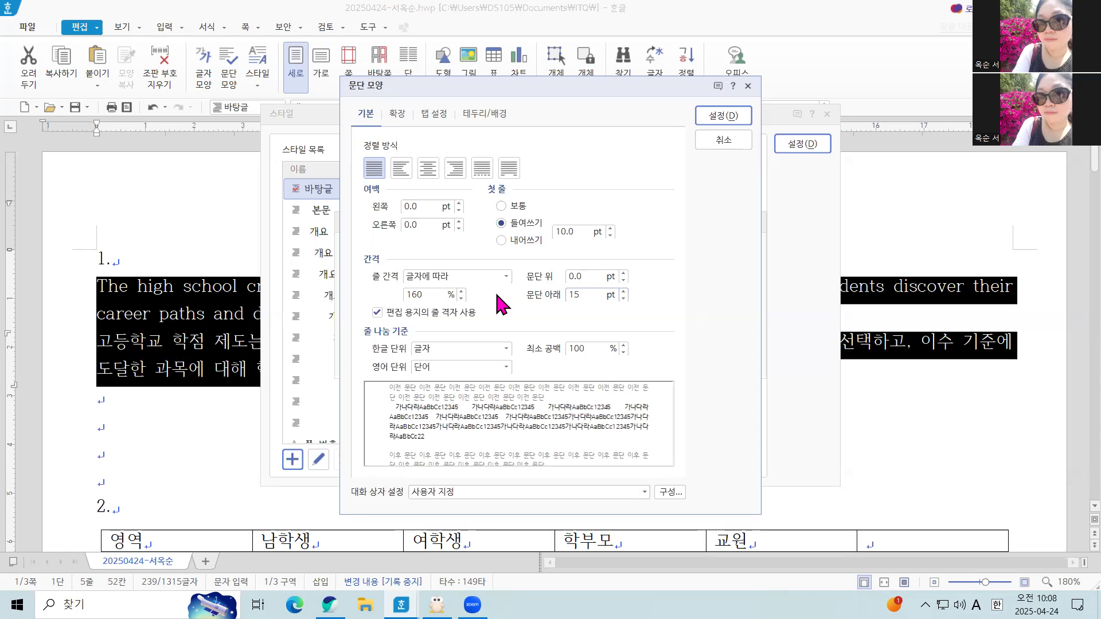
pyautogui.click(711, 120)
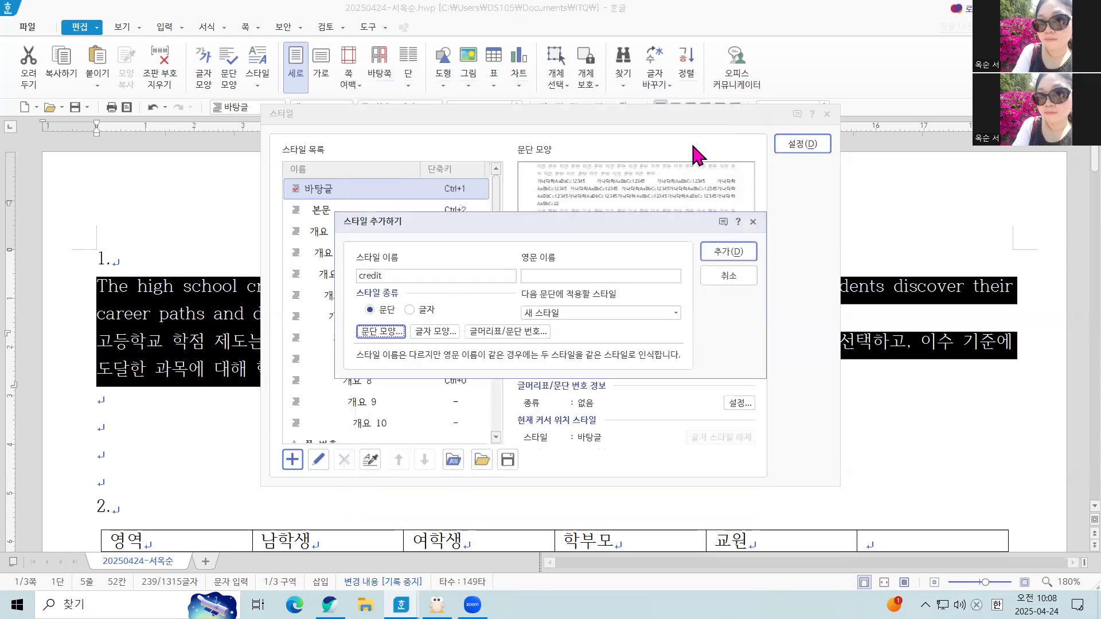
# Set the credit style's character width (장평) to 105% and letter spacing (자간) to -5%
pyautogui.click(428, 332)
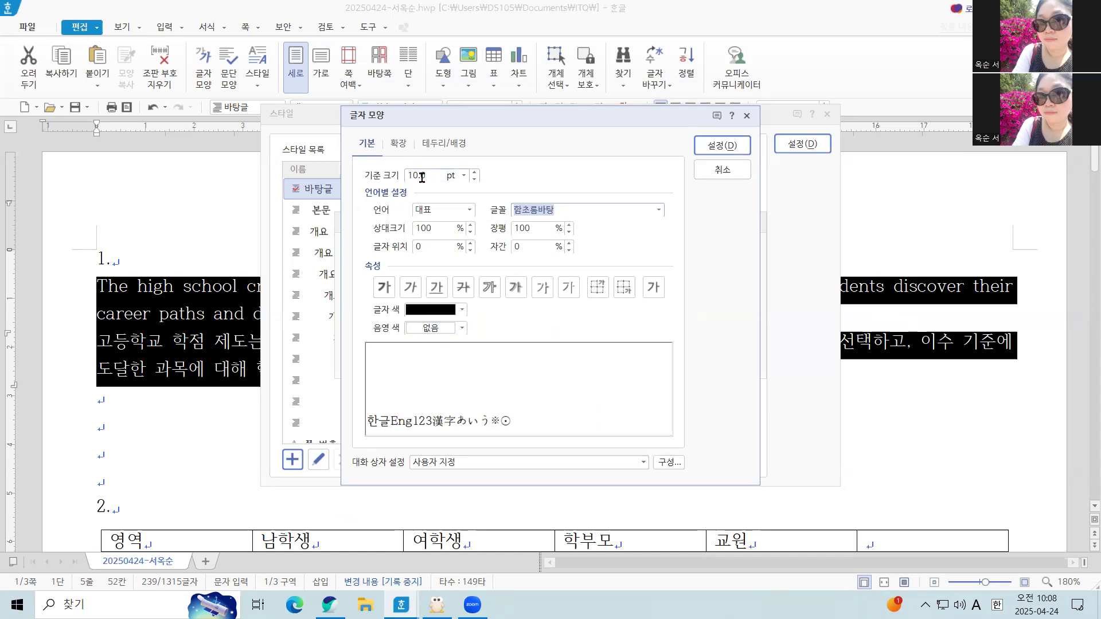
pyautogui.press('Tab')
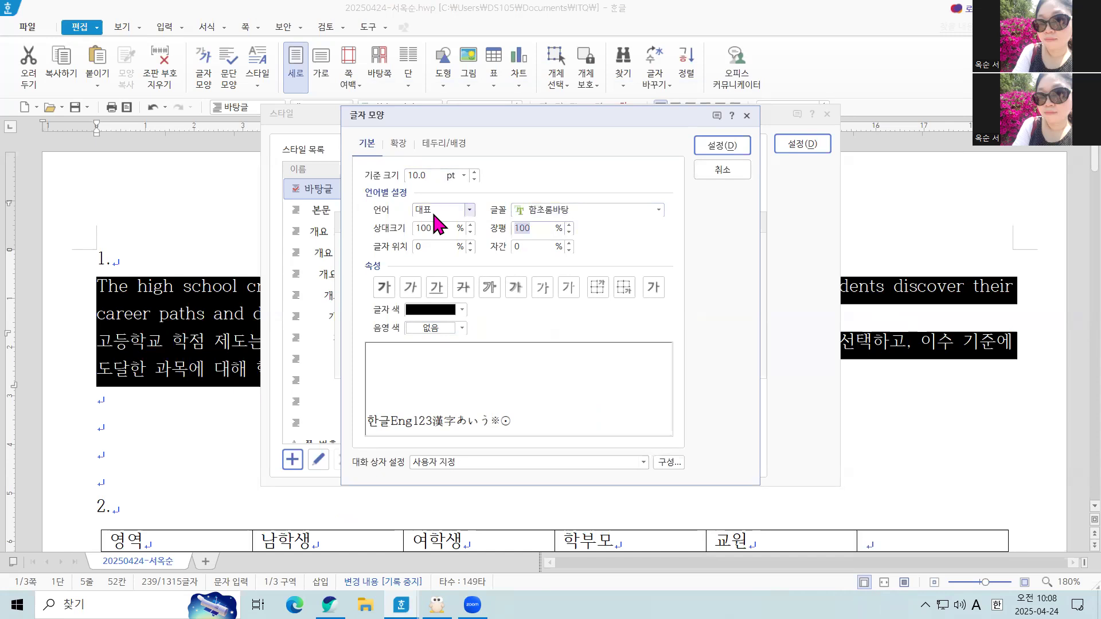
pyautogui.write('1065')
pyautogui.press('BackSpace')
pyautogui.press('BackSpace')
pyautogui.write('5')
pyautogui.press('Tab')
pyautogui.write('-5')
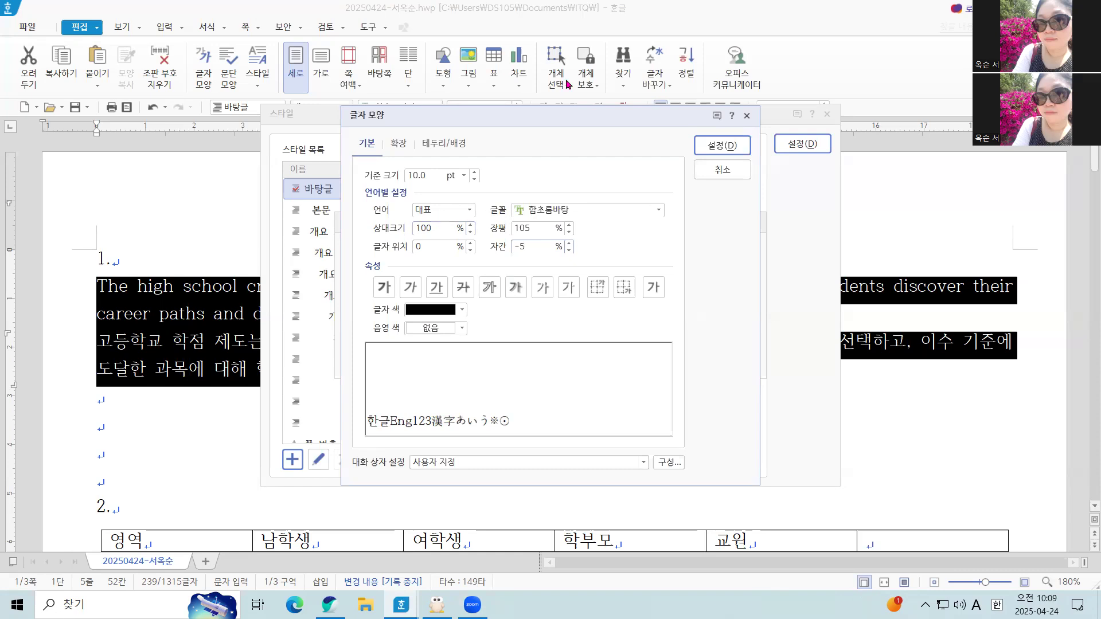
# Assign the 궁서 font to Korean (한글) text in the style's character shape
pyautogui.click(471, 211)
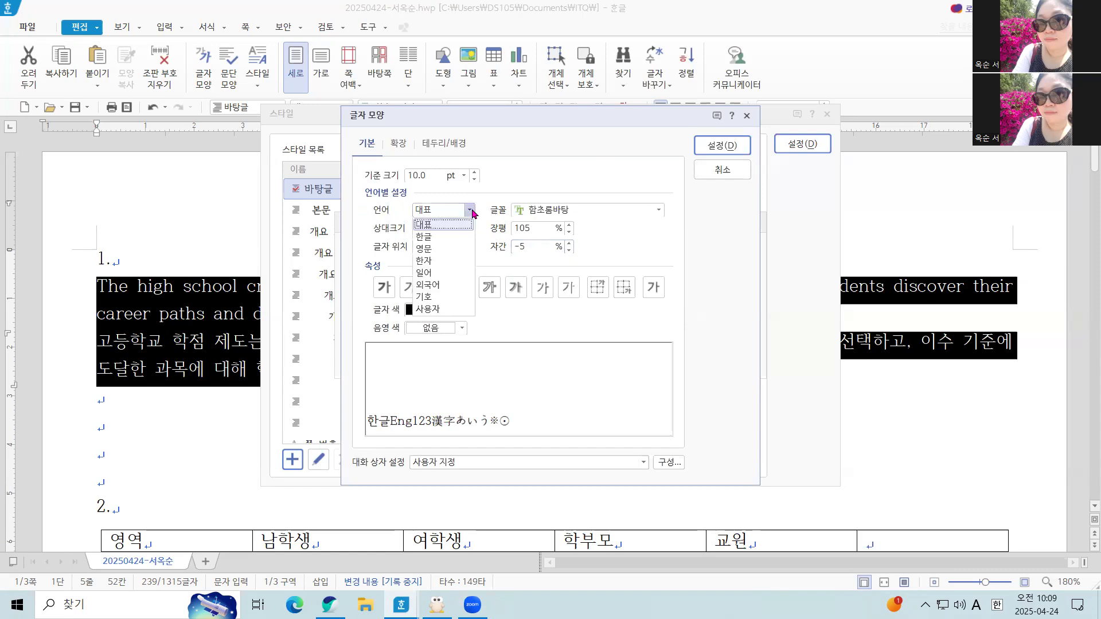
pyautogui.click(447, 240)
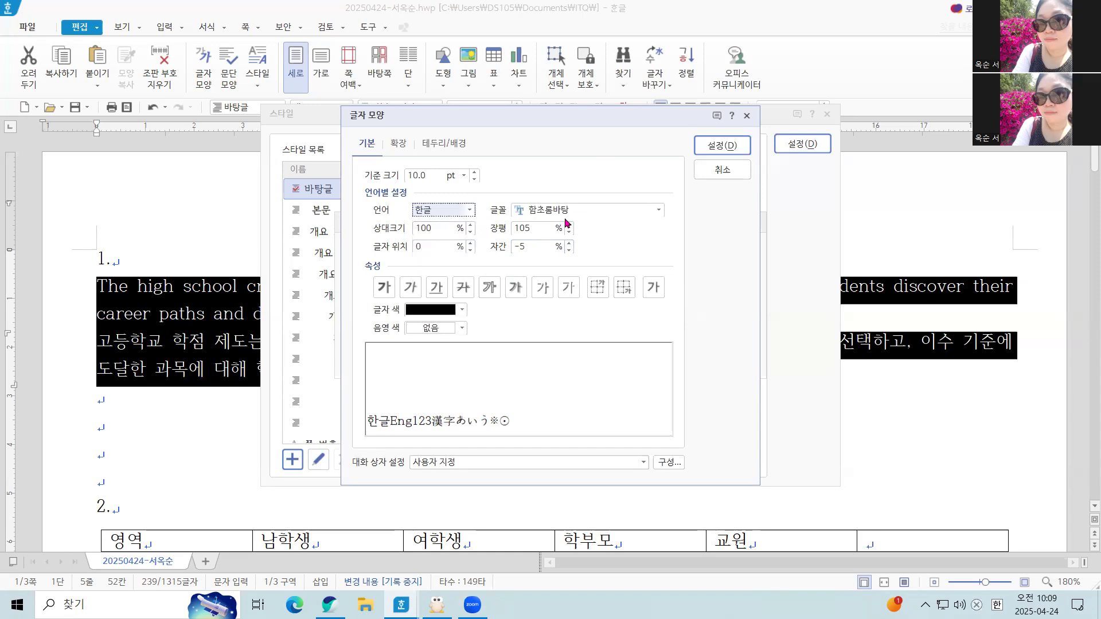
pyautogui.click(659, 210)
pyautogui.scroll(3, 624, 280)
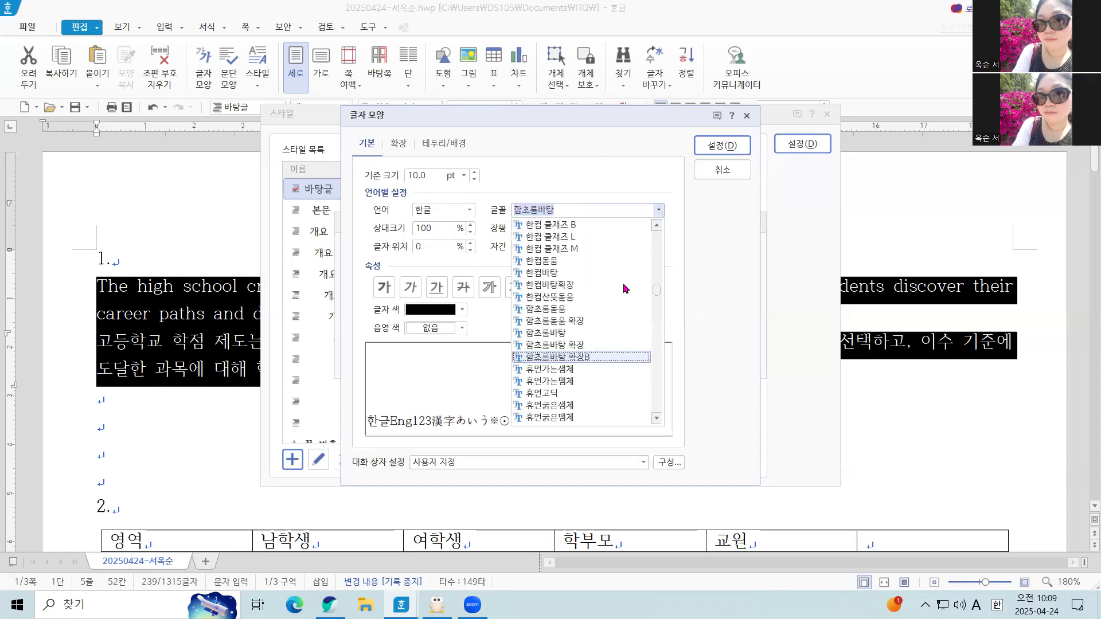
pyautogui.scroll(14, 600, 275)
pyautogui.scroll(5, 600, 273)
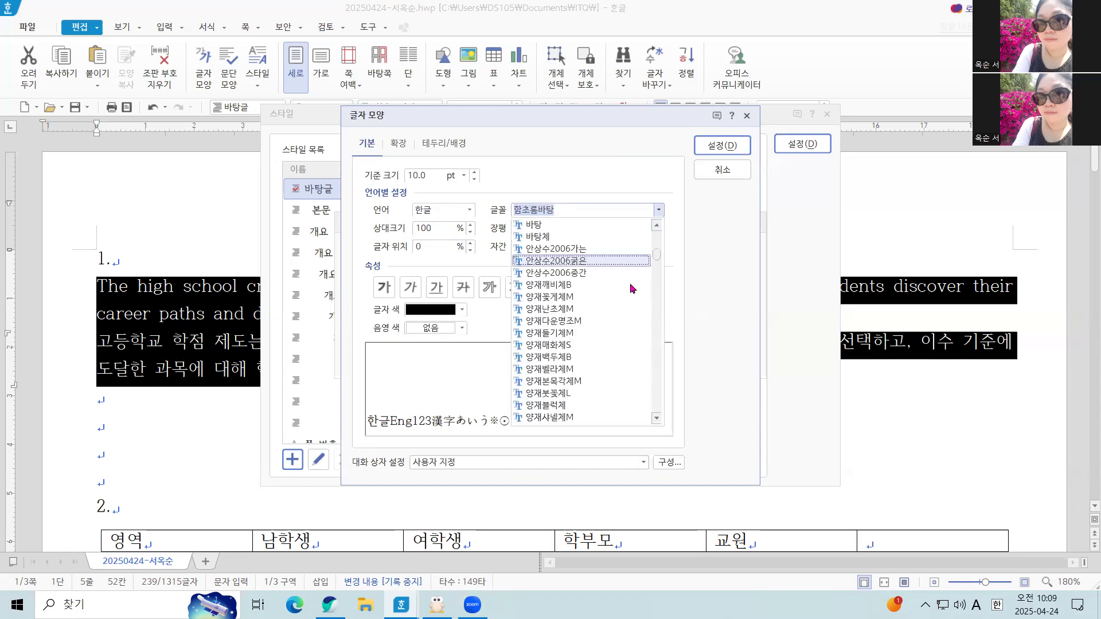
pyautogui.moveTo(654, 257); pyautogui.dragTo(654, 248)
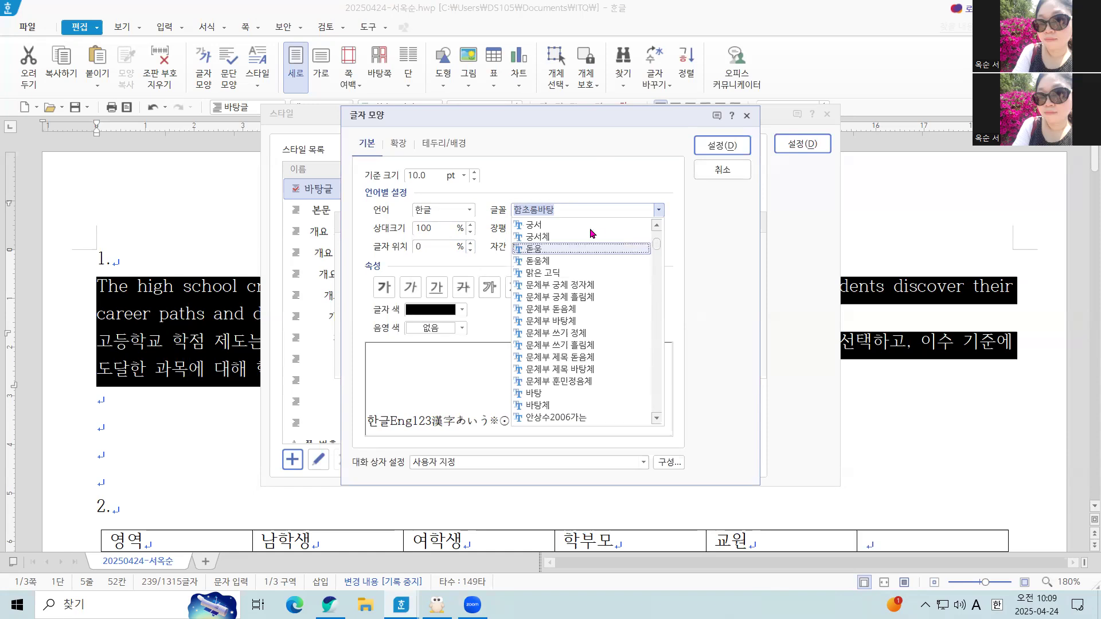
pyautogui.click(536, 225)
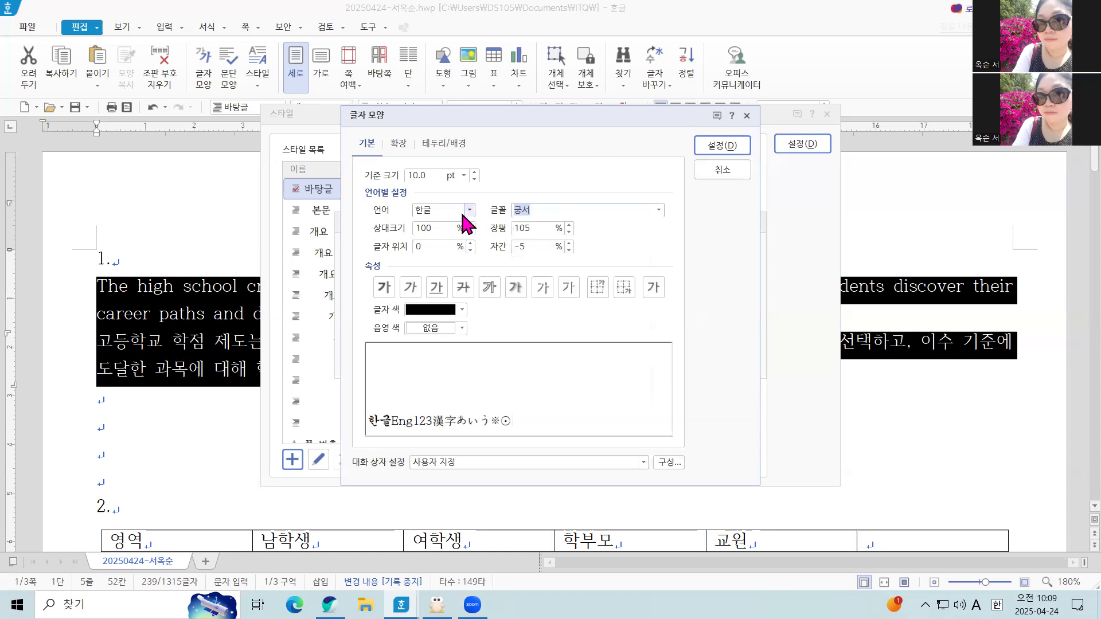
# Assign the 돋움 font to English (영문) text and confirm the style's character shape
pyautogui.click(462, 210)
pyautogui.click(450, 247)
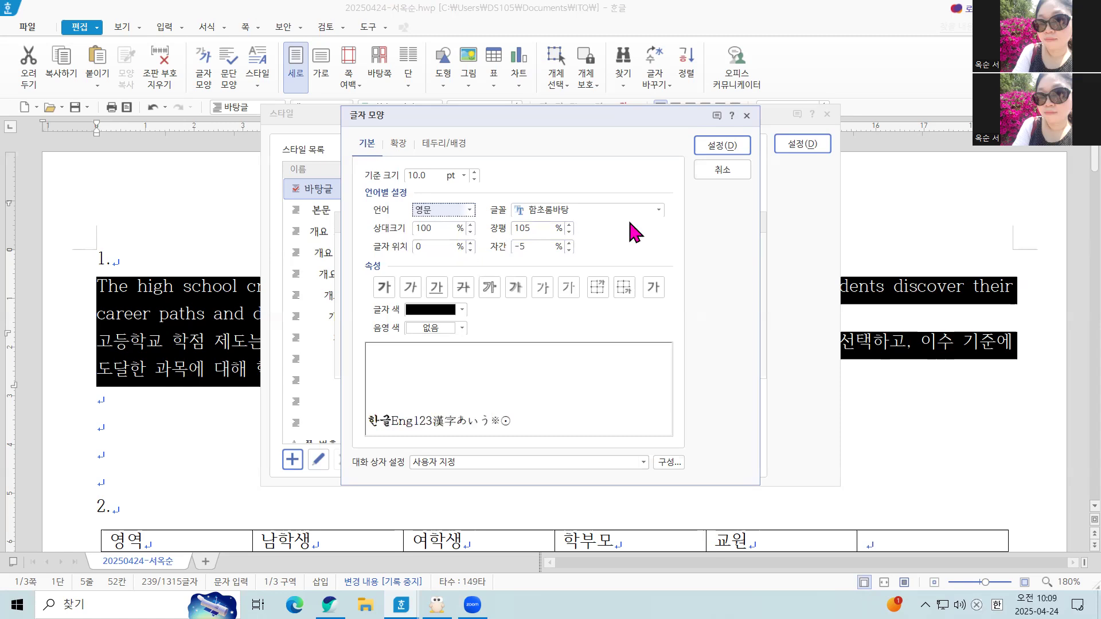
pyautogui.click(658, 211)
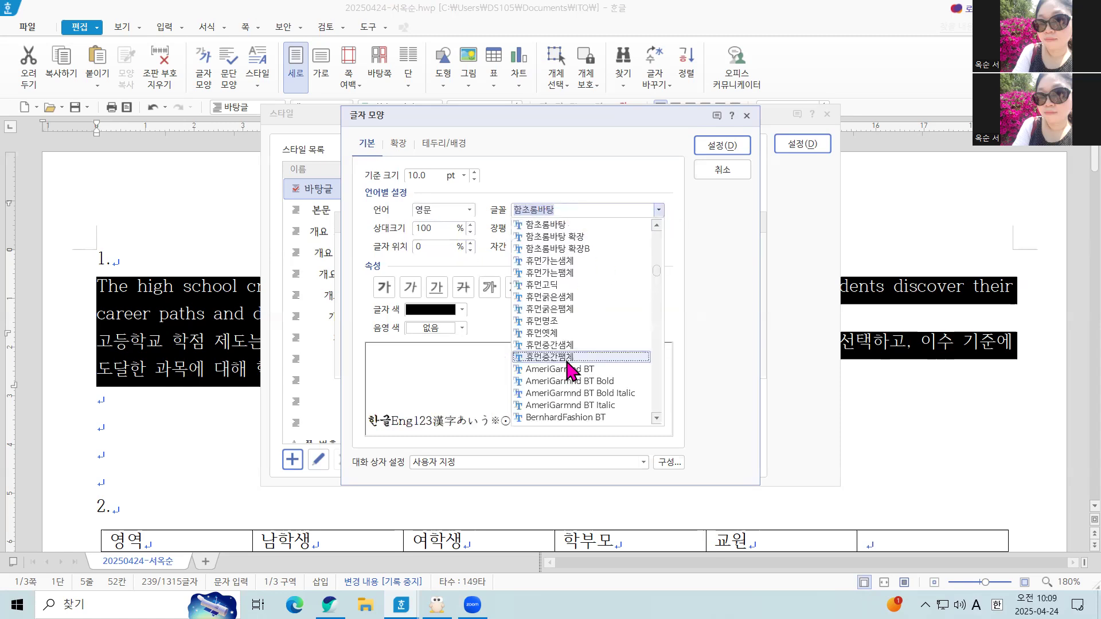
pyautogui.scroll(-1, 574, 351)
pyautogui.scroll(12, 572, 353)
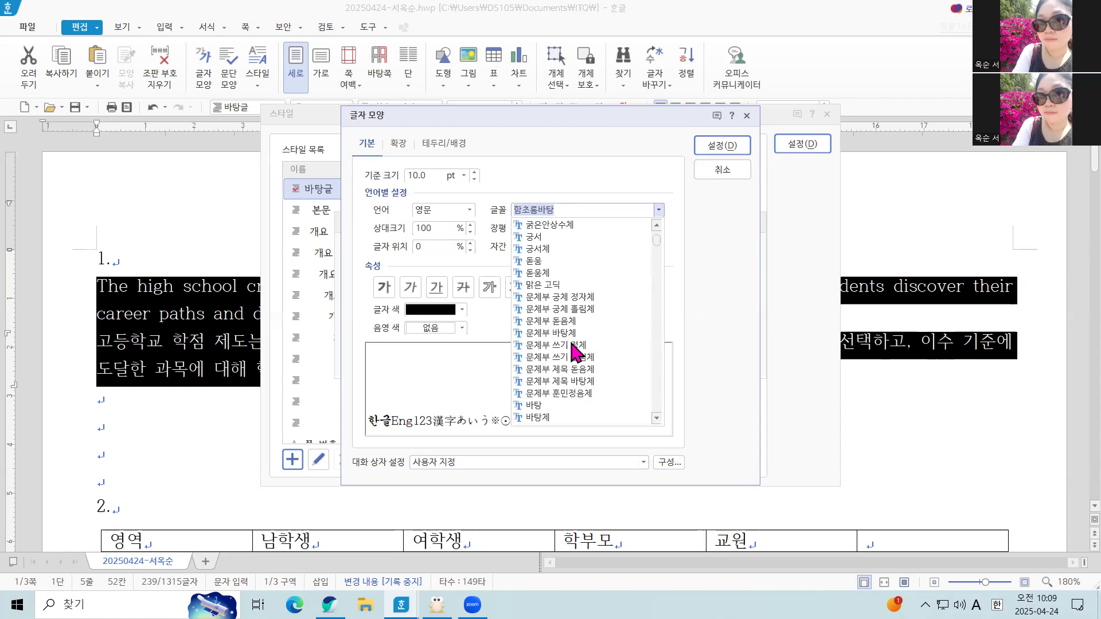
pyautogui.click(547, 260)
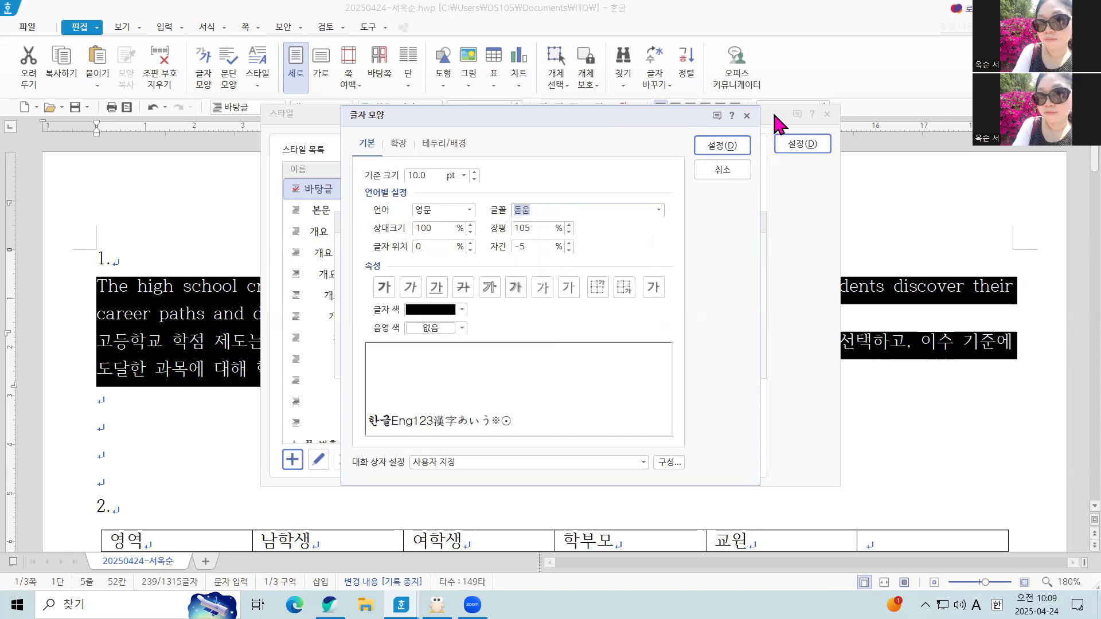
pyautogui.click(743, 148)
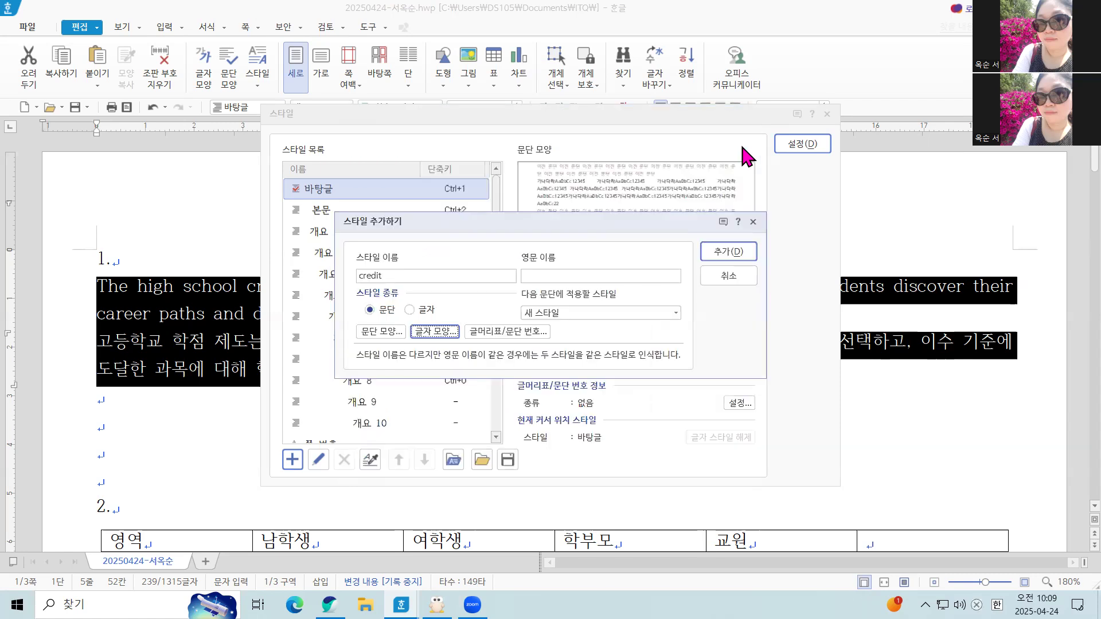
# Add the credit style to the style list and apply it to the two selected paragraphs
pyautogui.click(729, 252)
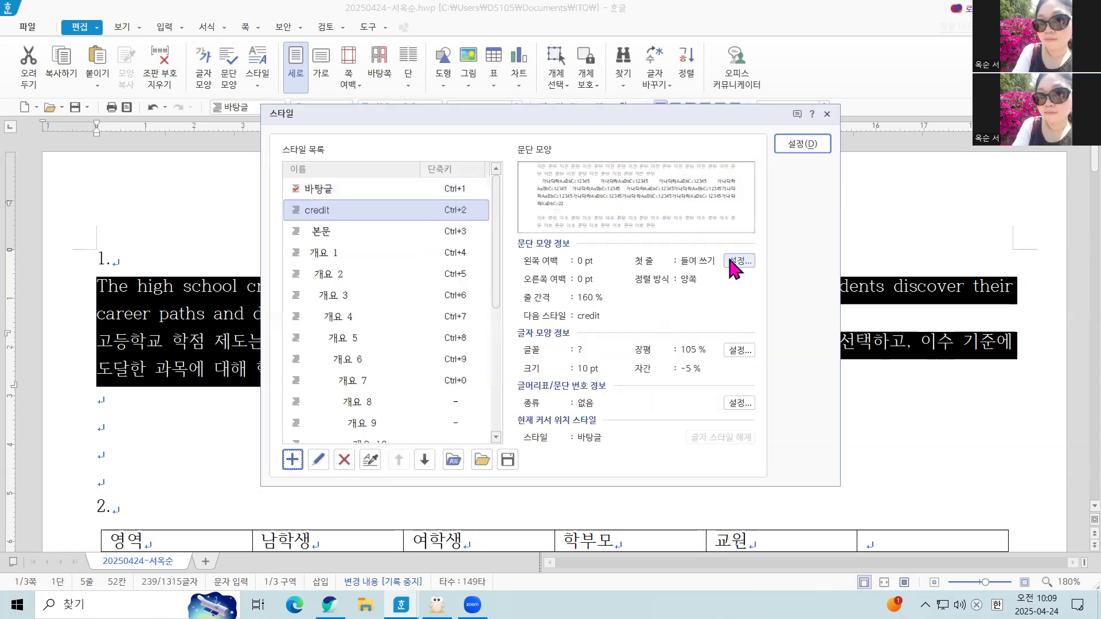
pyautogui.click(802, 144)
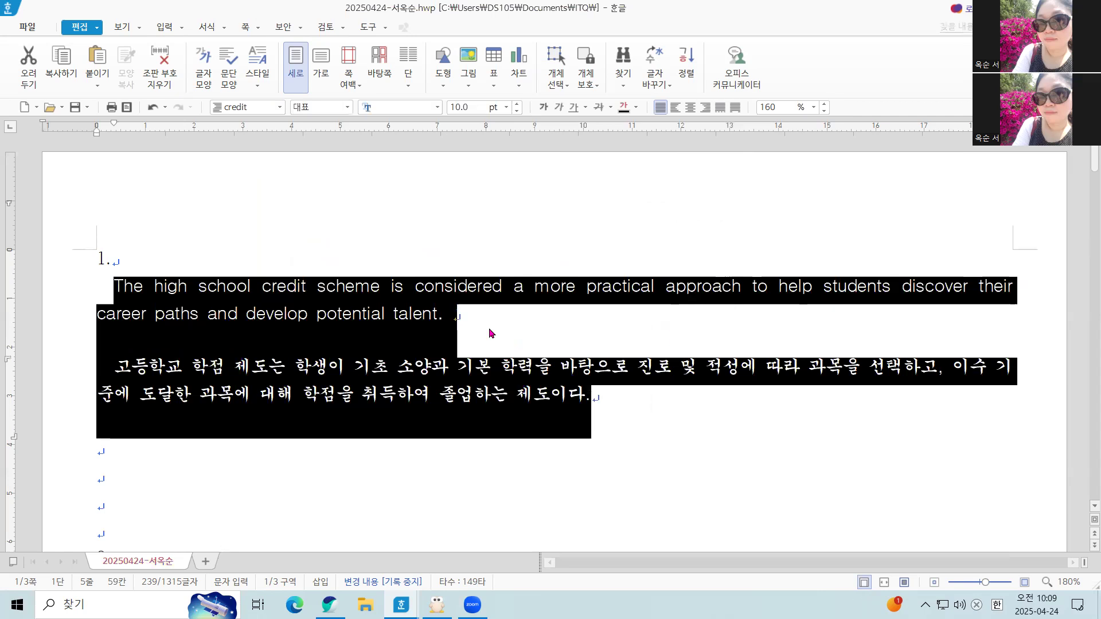
pyautogui.click(488, 329)
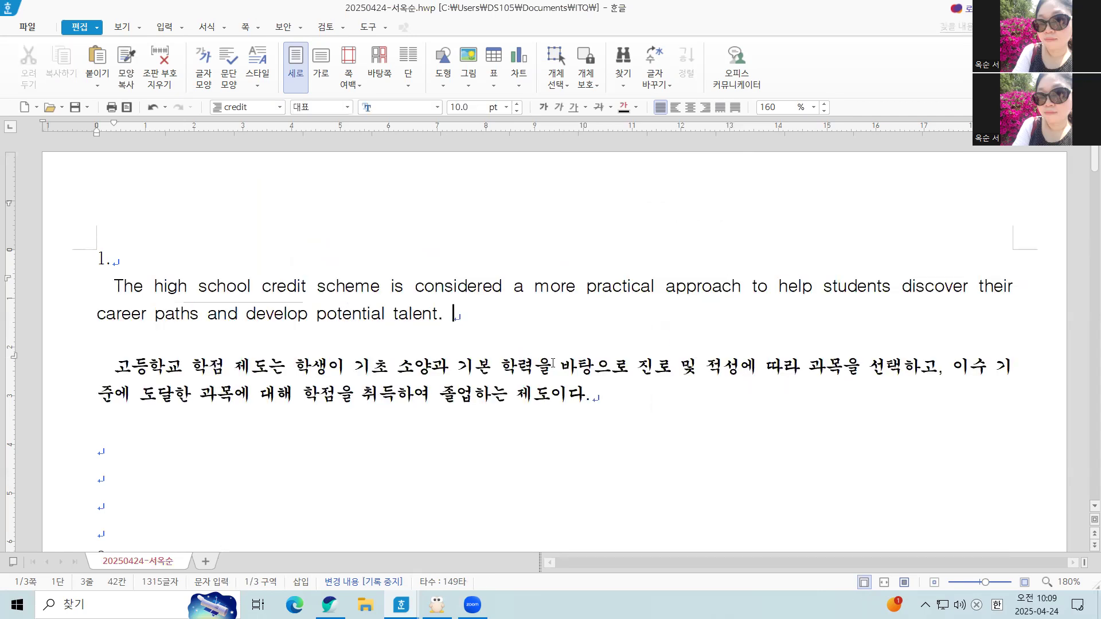
pyautogui.click(1039, 294)
pyautogui.click(1031, 375)
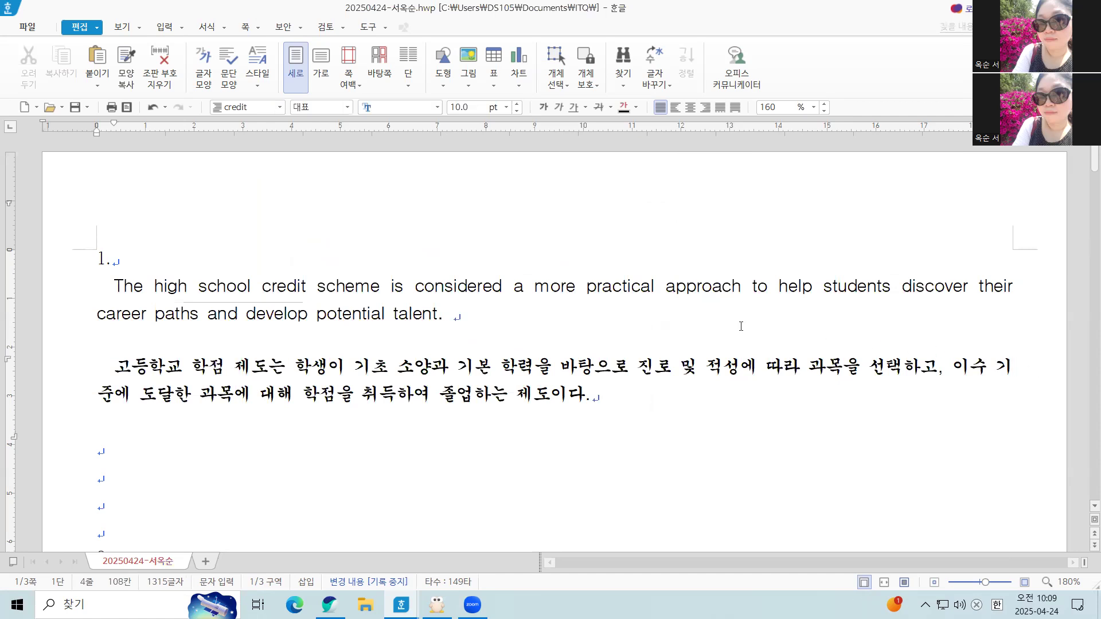
pyautogui.click(438, 304)
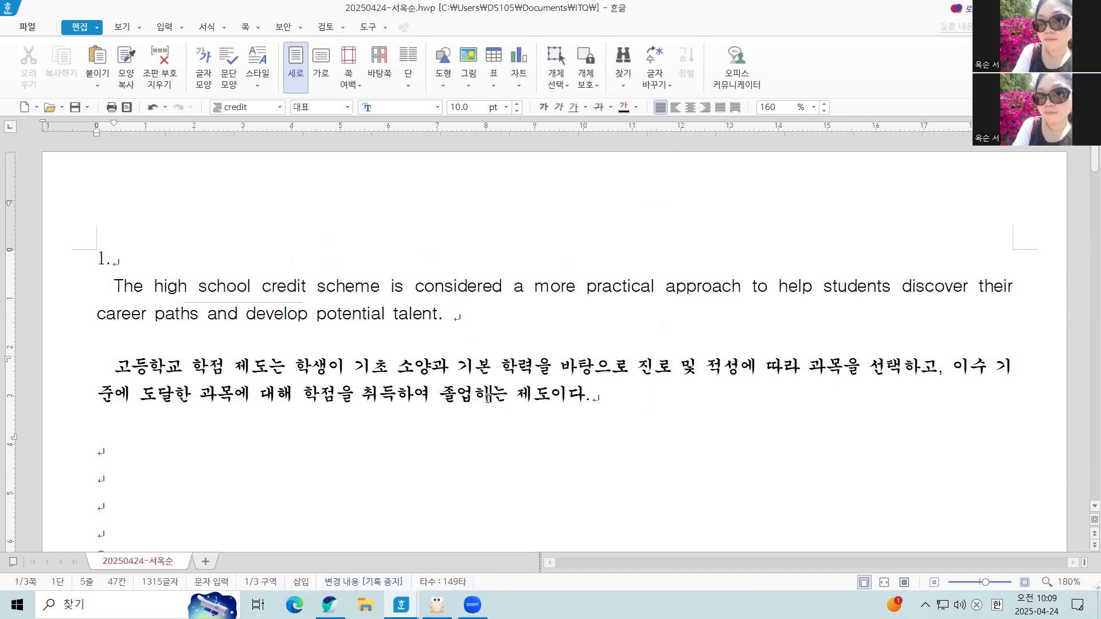
pyautogui.click(434, 363)
pyautogui.click(115, 287)
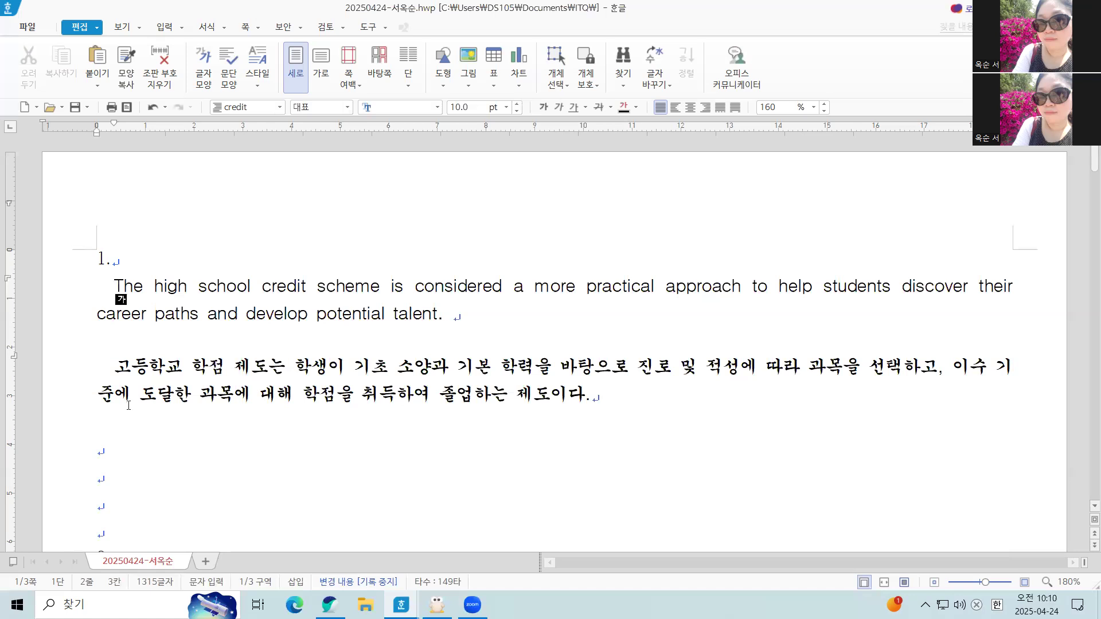
# Select both paragraphs under item 1 and switch their style to 바탕글, followed by 본문
pyautogui.click(77, 290)
pyautogui.click(100, 284)
pyautogui.moveTo(99, 284); pyautogui.dragTo(593, 401)
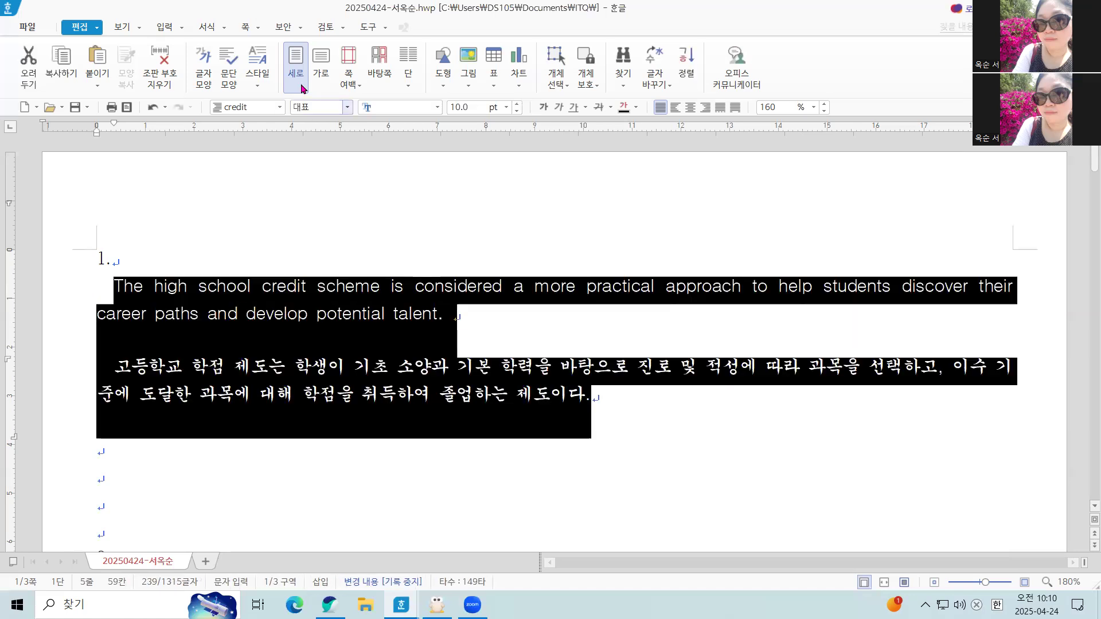
pyautogui.click(279, 107)
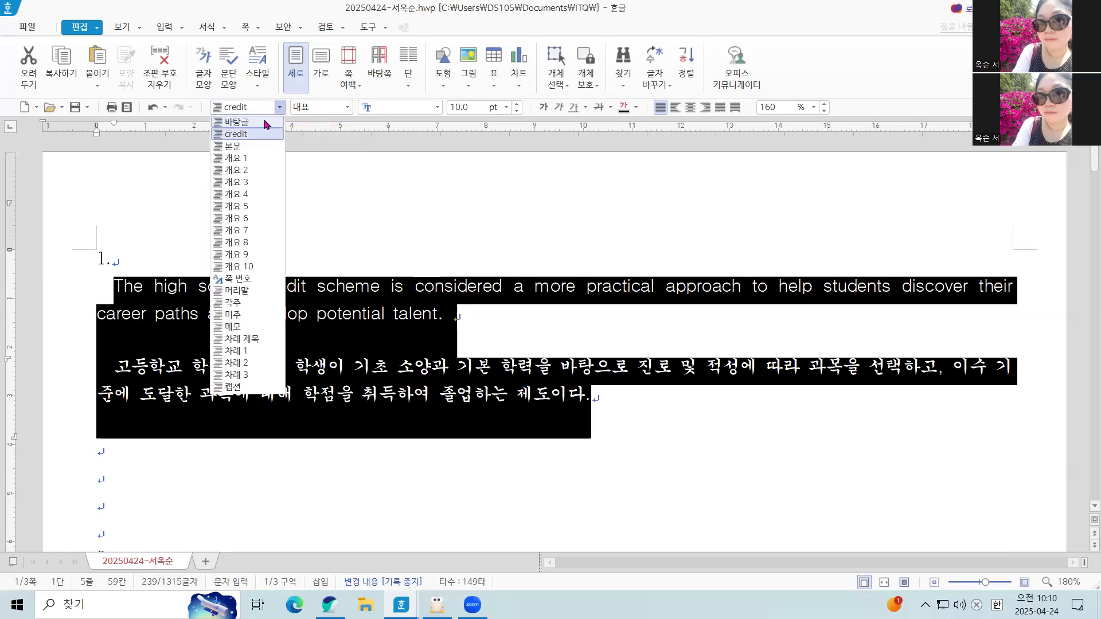
pyautogui.click(265, 122)
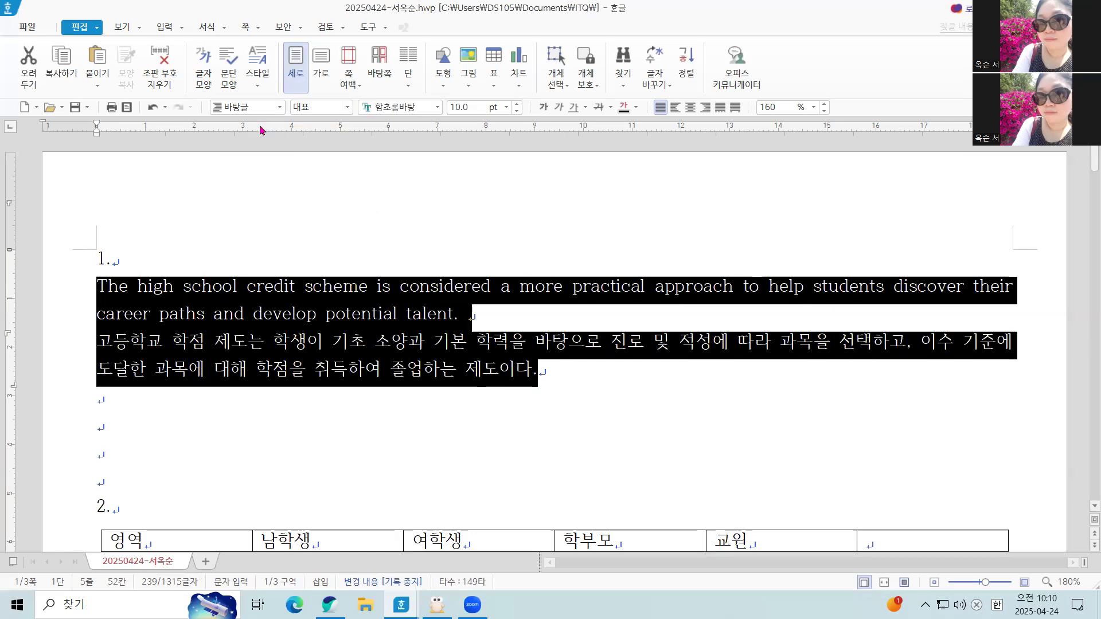
pyautogui.click(279, 107)
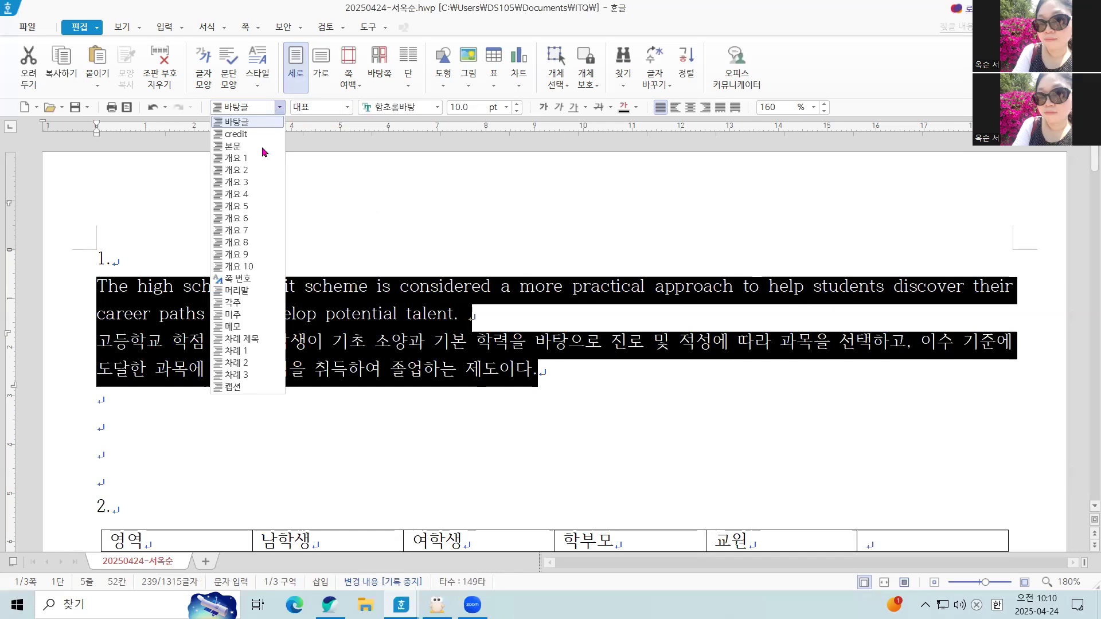
pyautogui.click(251, 146)
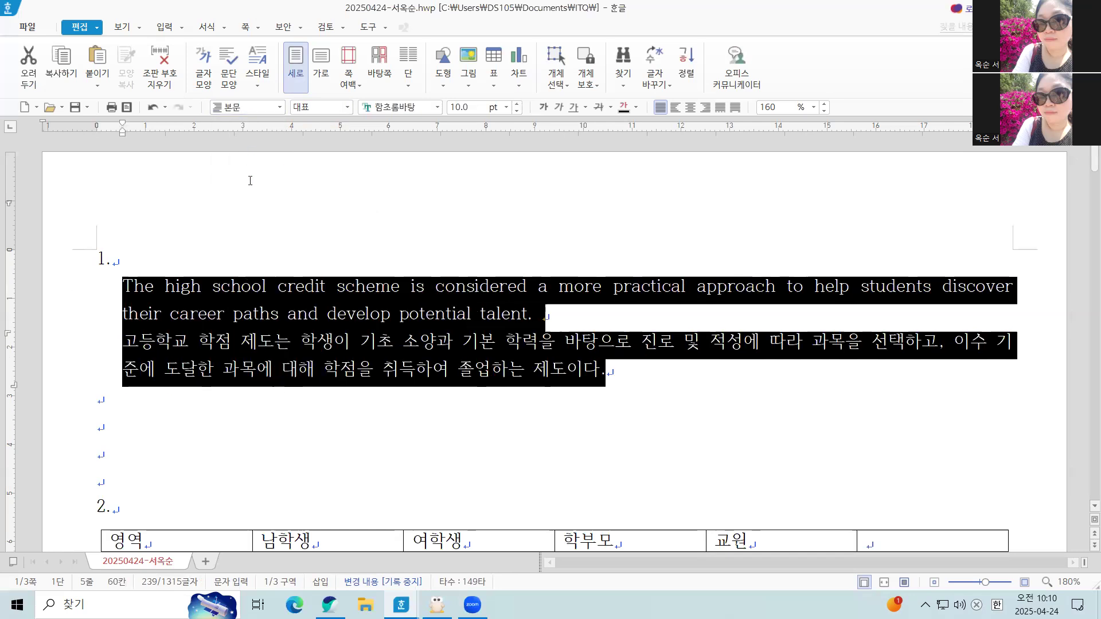
# Reapply the credit style to the two selected paragraphs and deselect the text
pyautogui.click(279, 107)
pyautogui.click(249, 135)
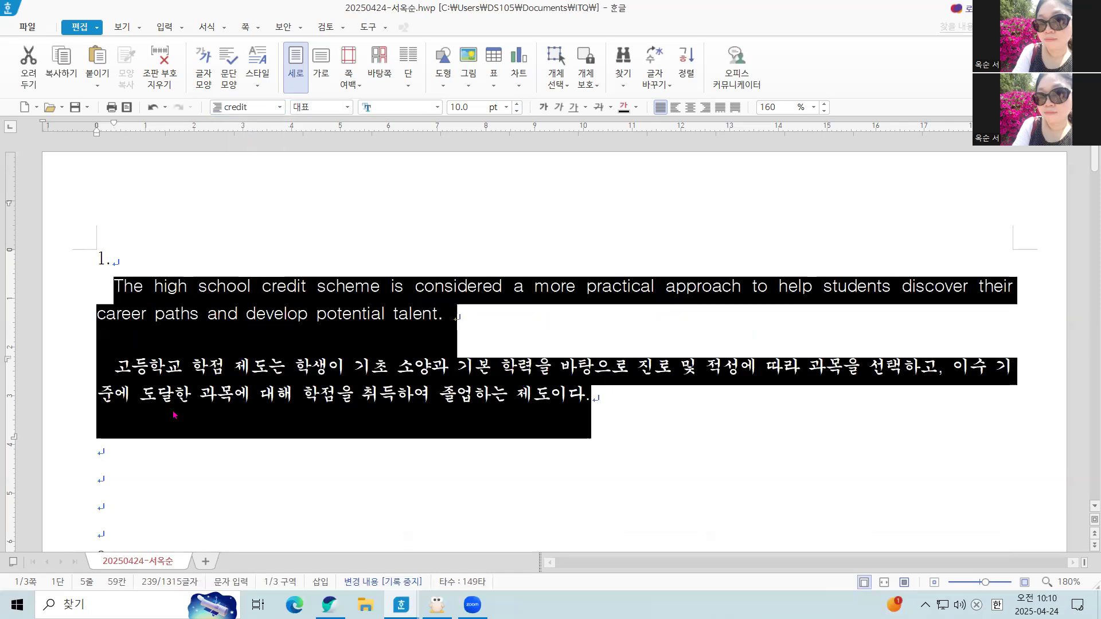
pyautogui.click(188, 313)
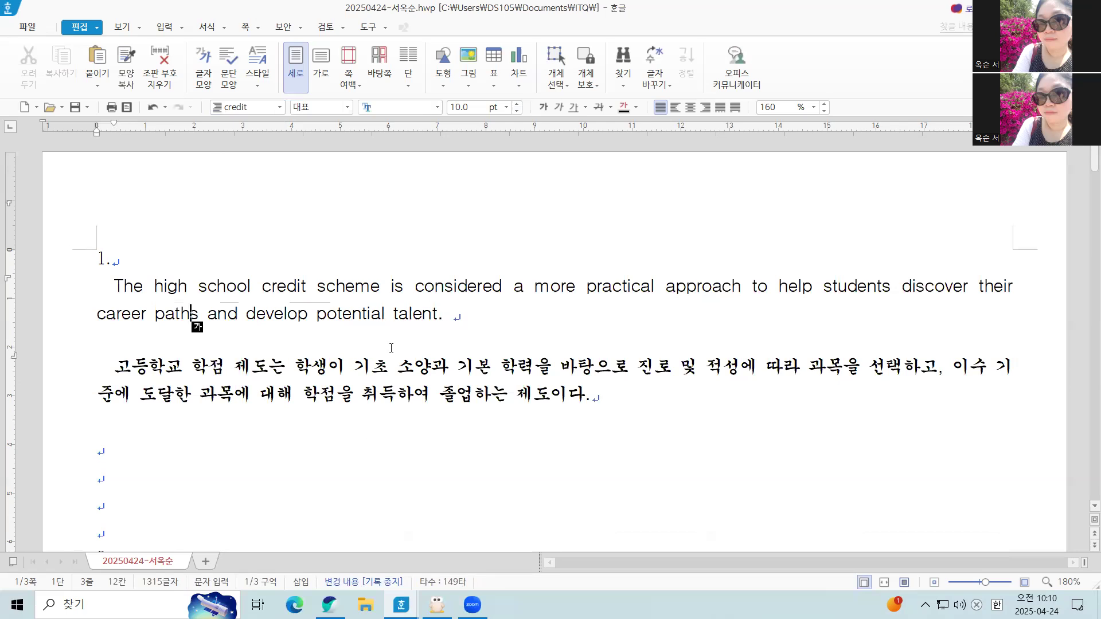
# Review the two credit-styled paragraphs under item 1 and the table under item 2
pyautogui.scroll(-3, 270, 363)
pyautogui.scroll(3, 266, 248)
pyautogui.click(321, 325)
pyautogui.click(463, 379)
pyautogui.scroll(-1, 346, 333)
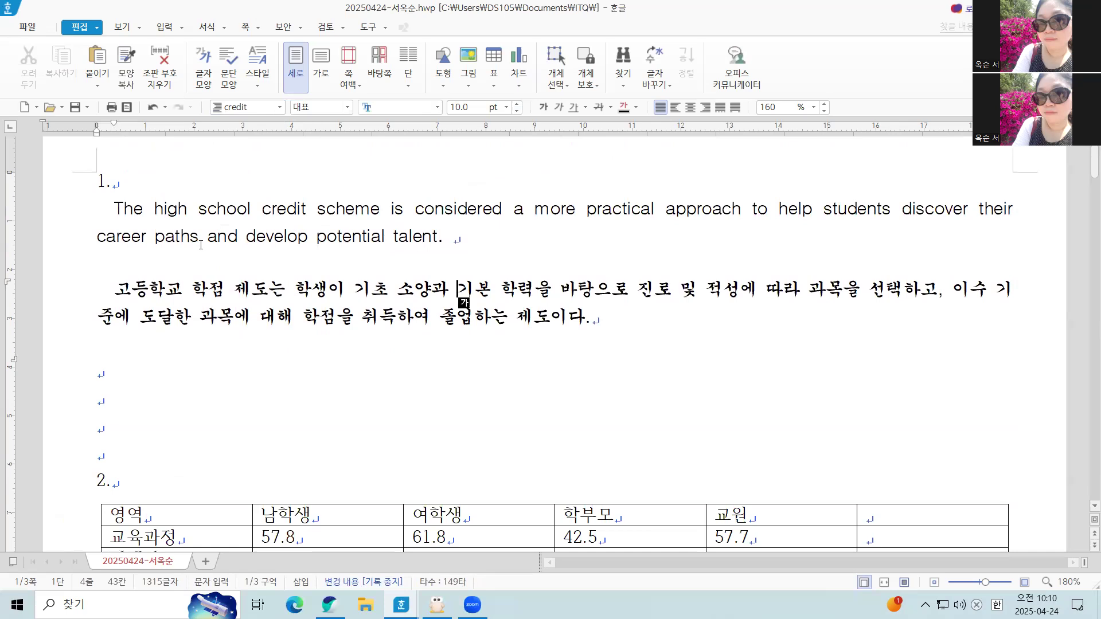
pyautogui.scroll(-2, 284, 202)
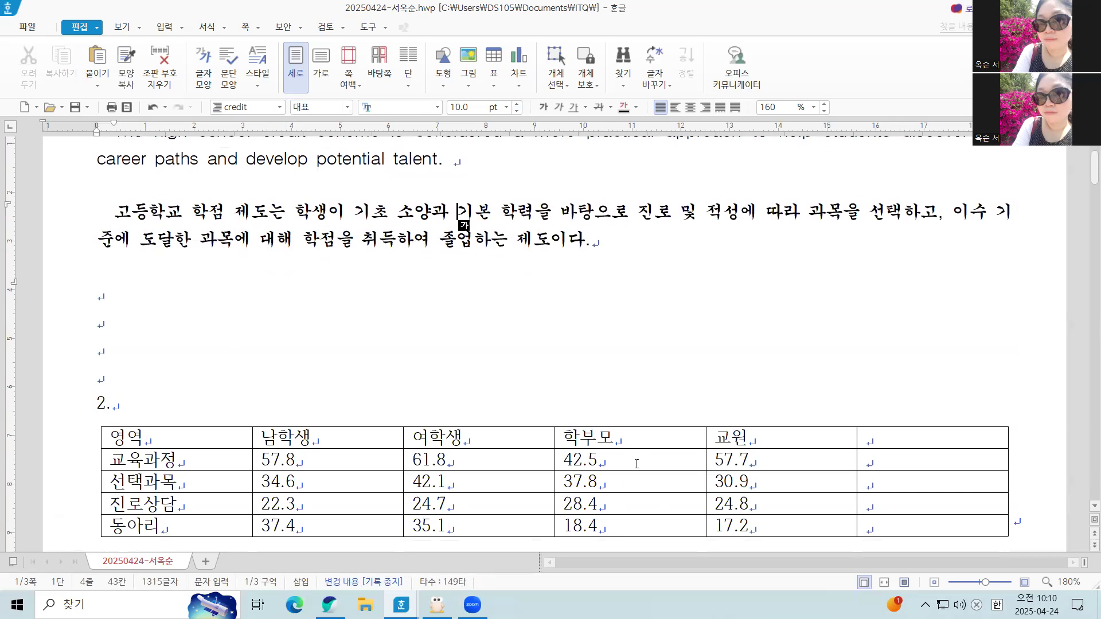
pyautogui.scroll(-4, 376, 385)
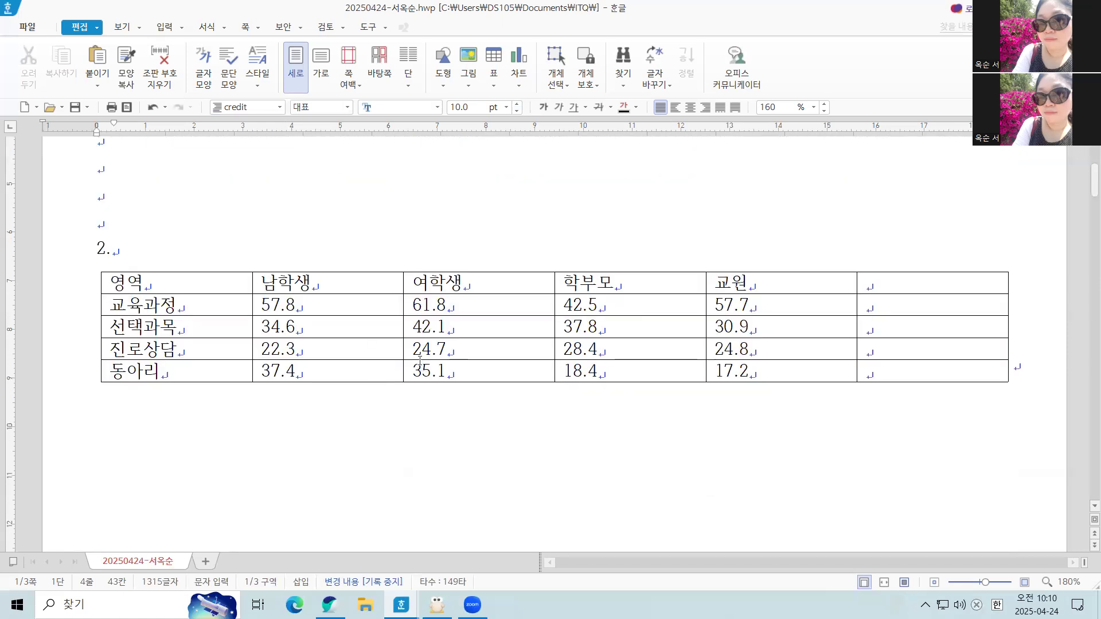
pyautogui.scroll(8, 421, 367)
pyautogui.scroll(-6, 457, 319)
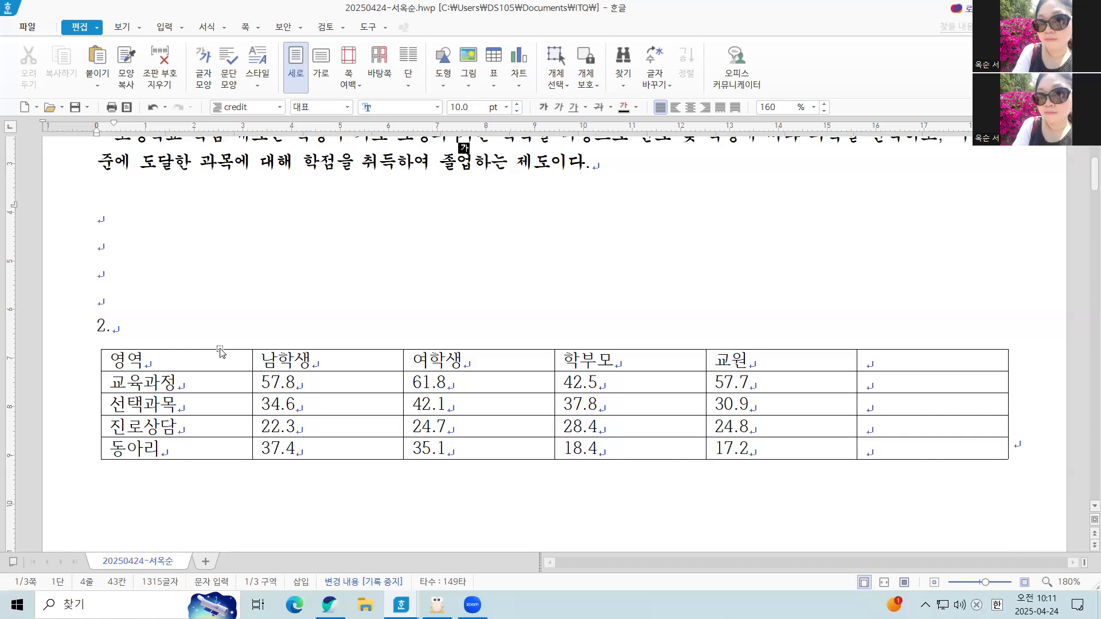
# Add a caption placed above the table under item 2 through the table's properties
pyautogui.click(220, 351)
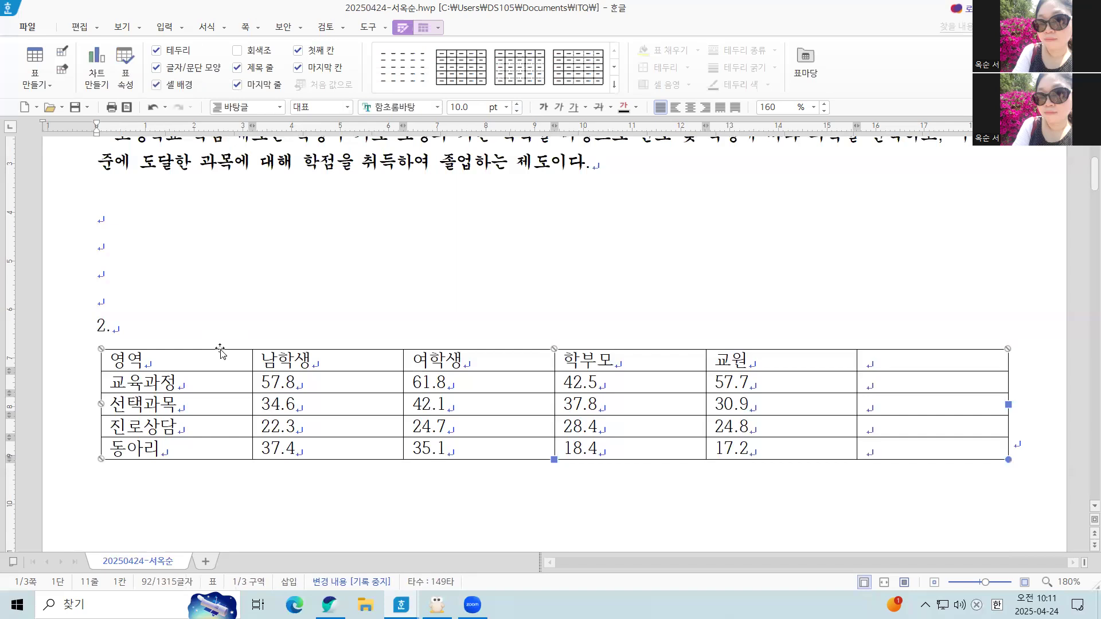
pyautogui.doubleClick(221, 352)
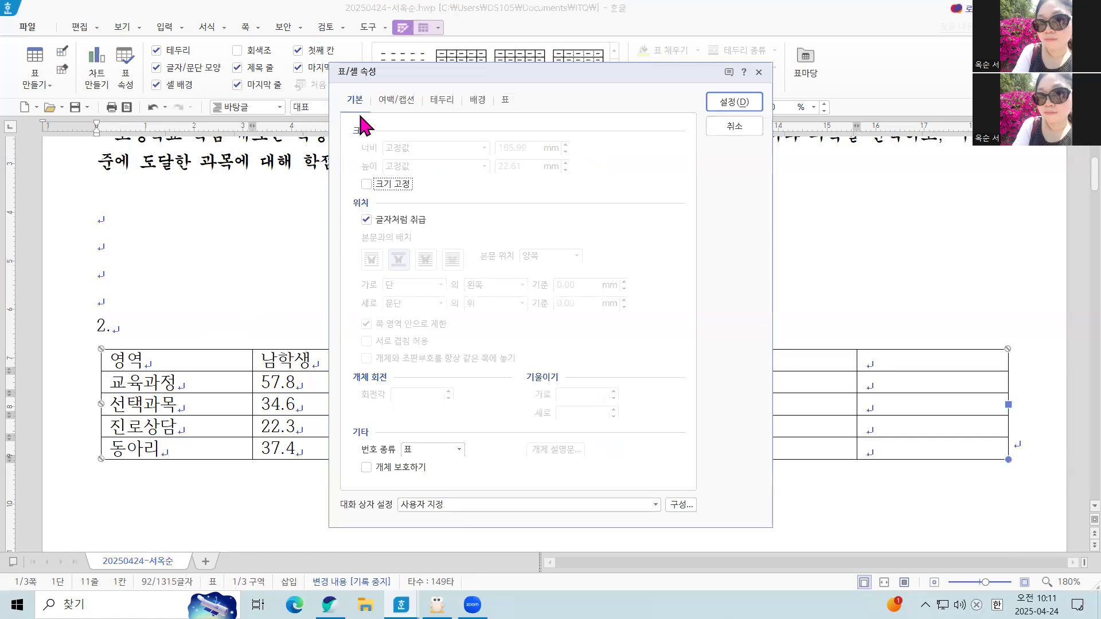
pyautogui.click(400, 101)
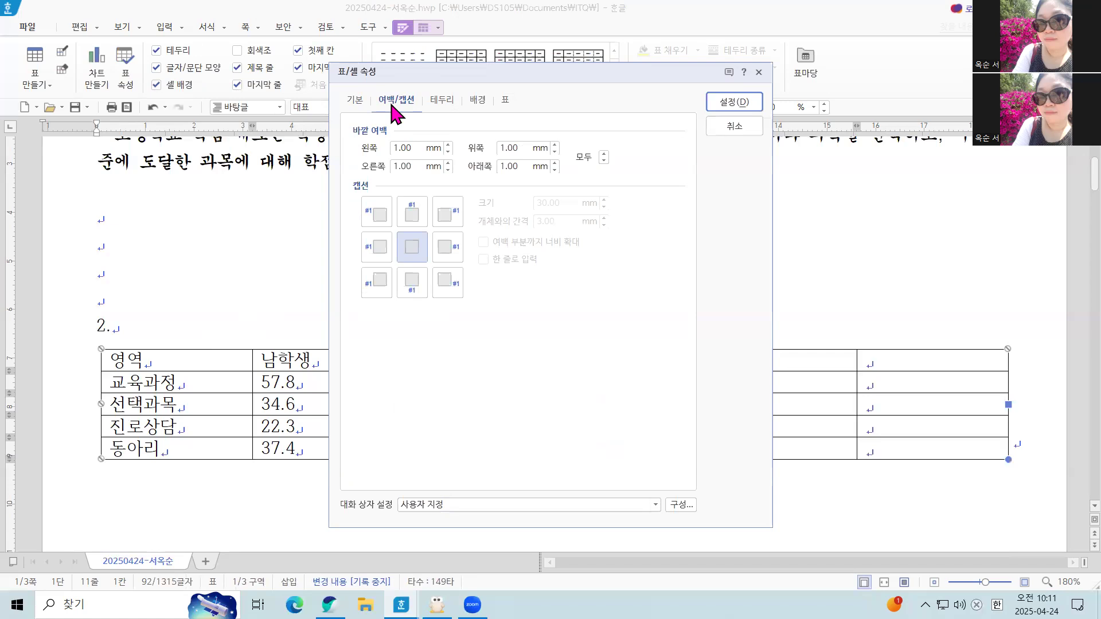
pyautogui.click(417, 219)
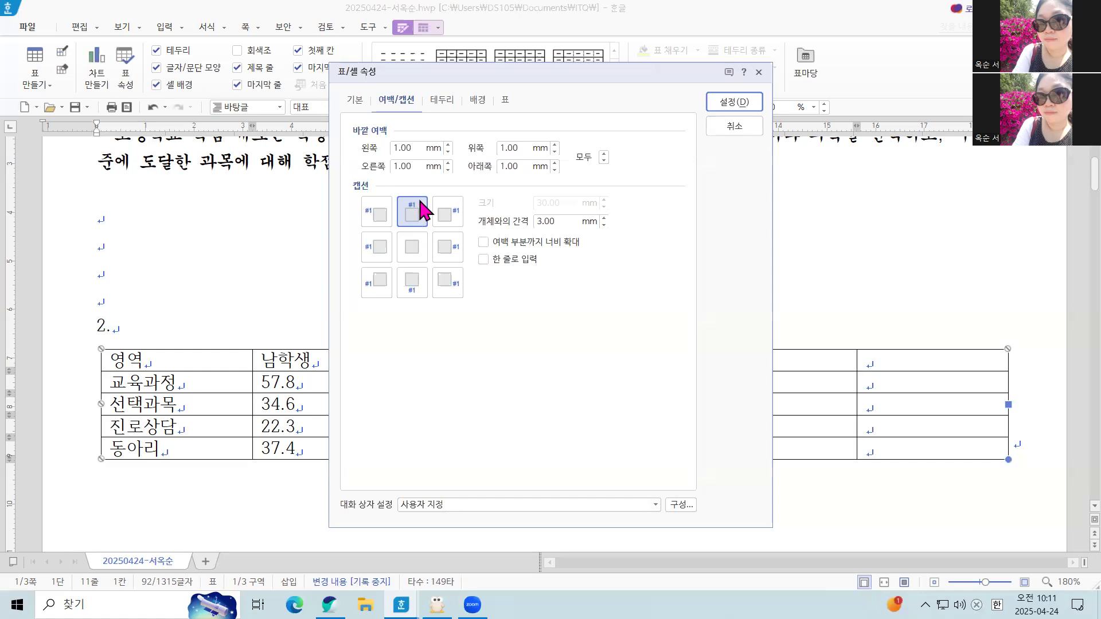
pyautogui.click(735, 102)
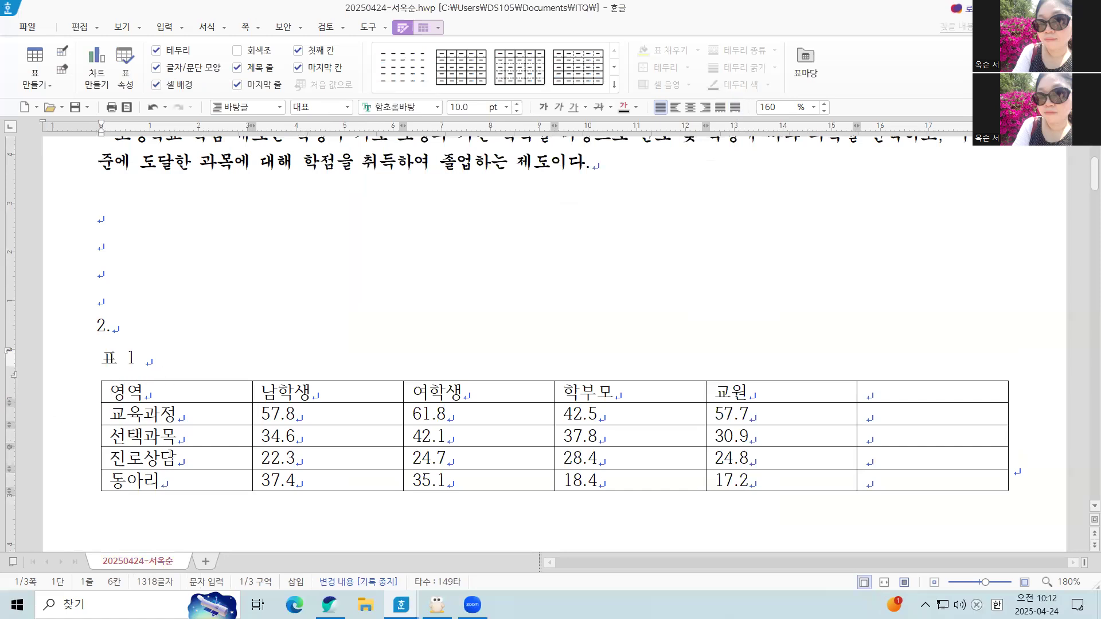
# Clear the automatic numbering text from the table's caption line
pyautogui.press('BackSpace')
pyautogui.press('BackSpace')
pyautogui.click(519, 327)
pyautogui.press('BackSpace')
pyautogui.press('BackSpace')
pyautogui.press('BackSpace')
pyautogui.press('Hangul')
# Set the empty caption line to the 굴림 font and align it right
pyautogui.click(434, 109)
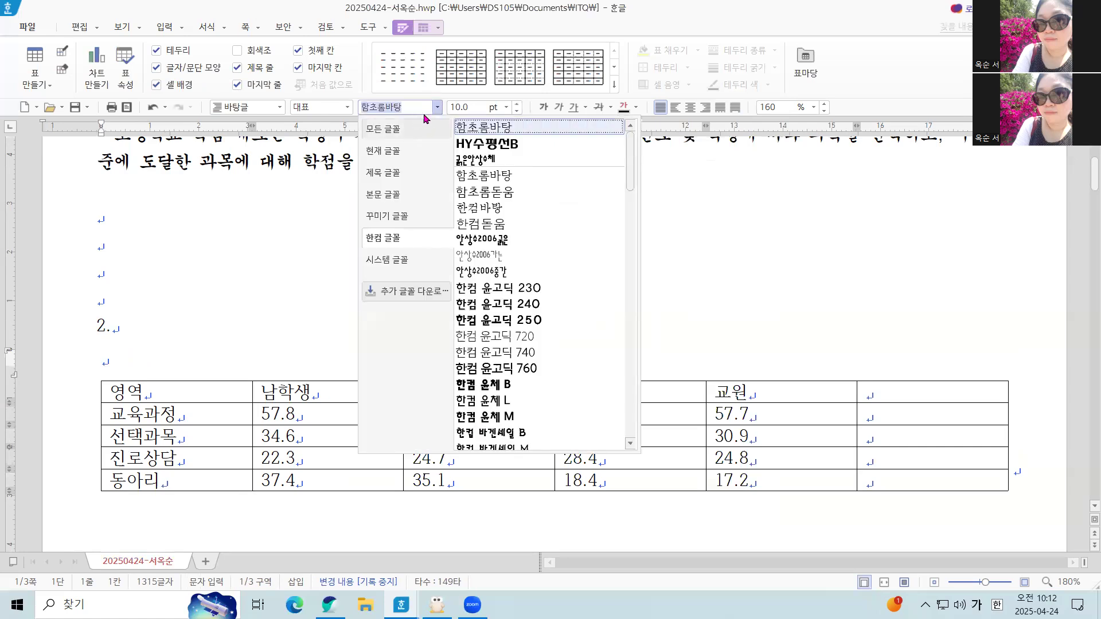
pyautogui.click(397, 131)
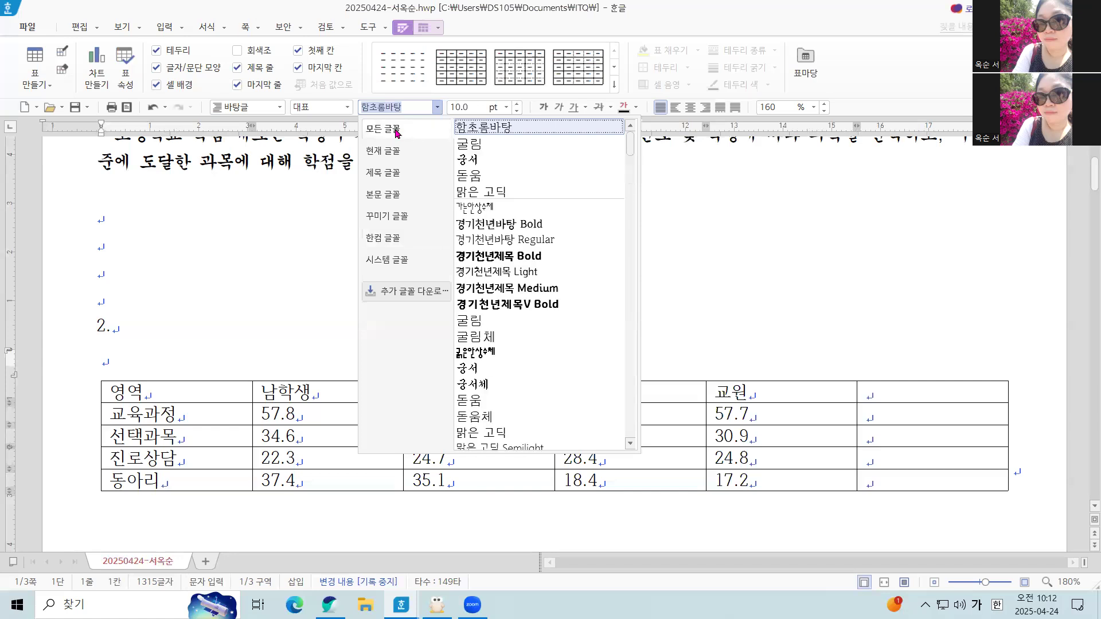
pyautogui.click(555, 143)
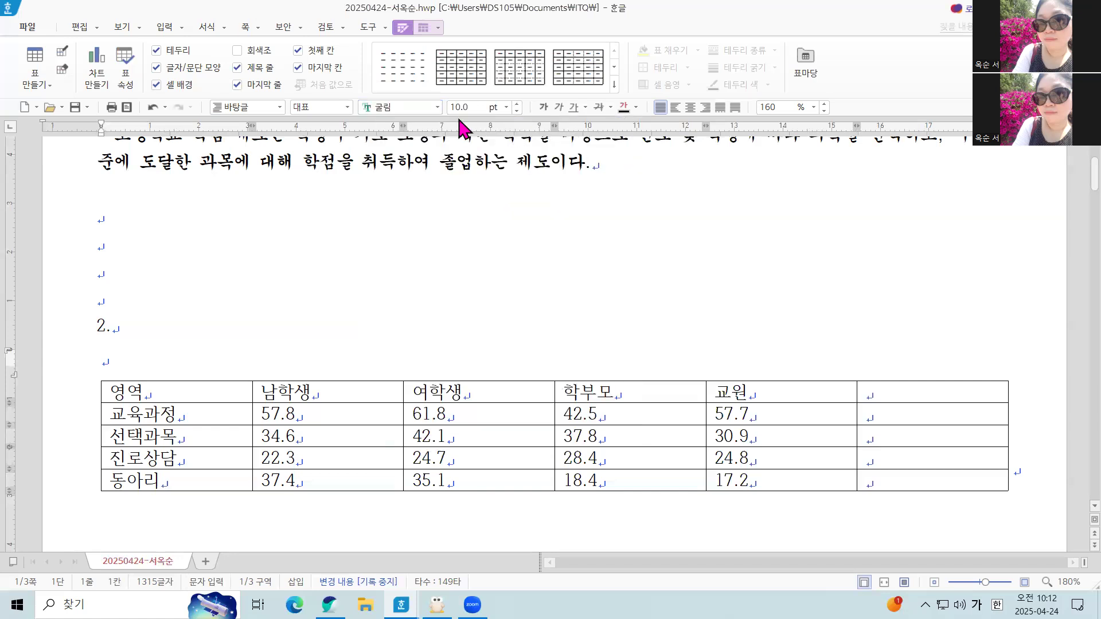
pyautogui.click(706, 110)
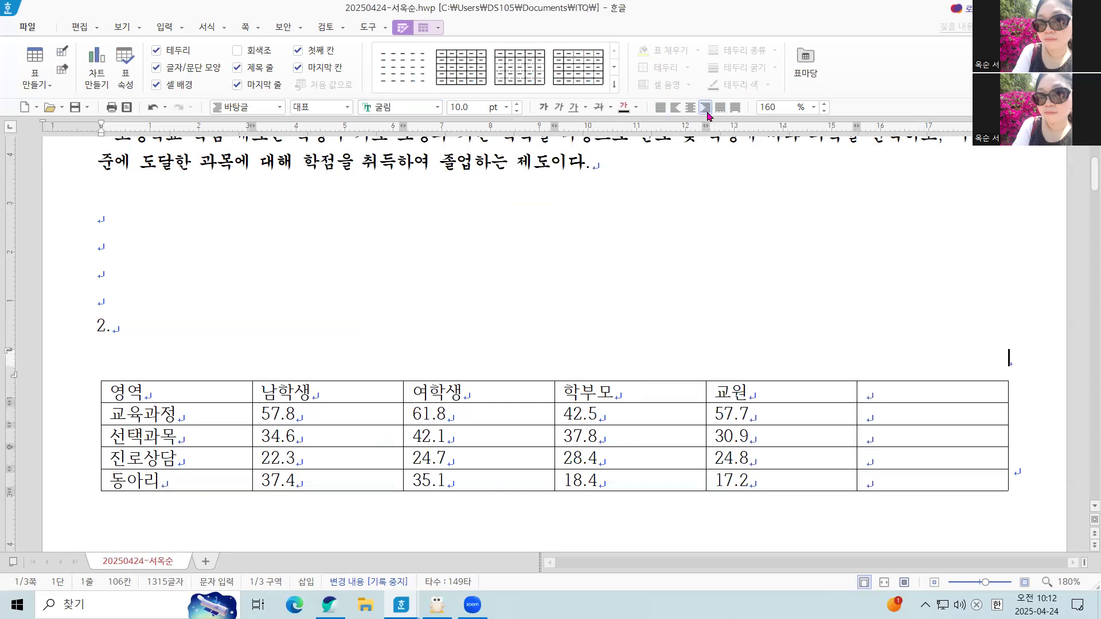
# Enter the table caption 교육주제별 고교학점제 개산 영역(단위 : %)
pyautogui.press('Hangul')
pyautogui.write('교육ㅈㅜ제별 ')
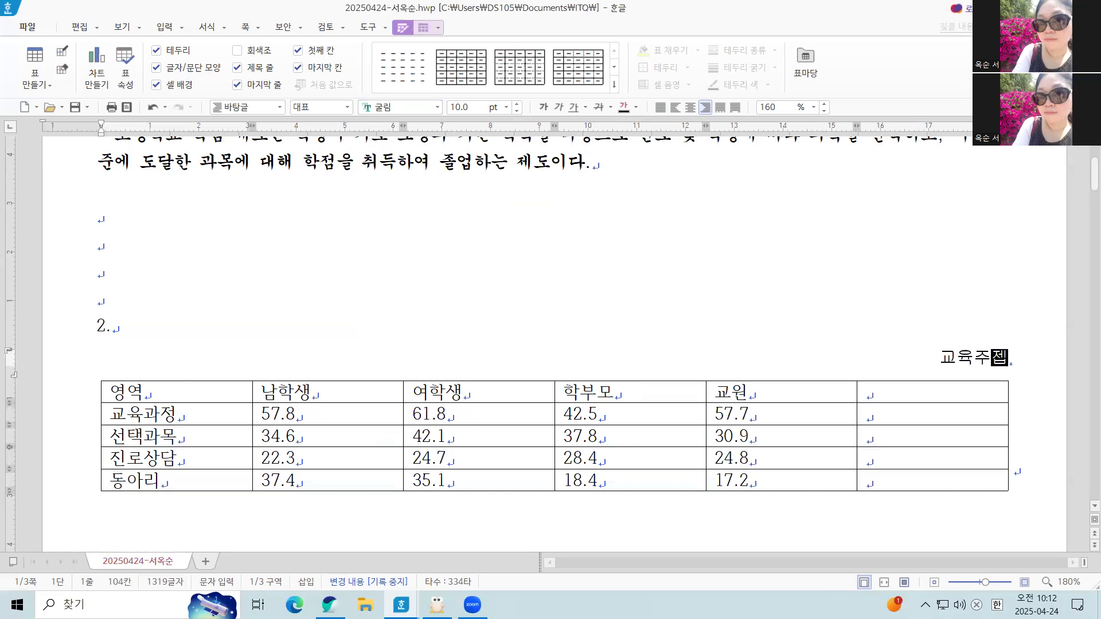
pyautogui.write('고ㅓ₩₩')
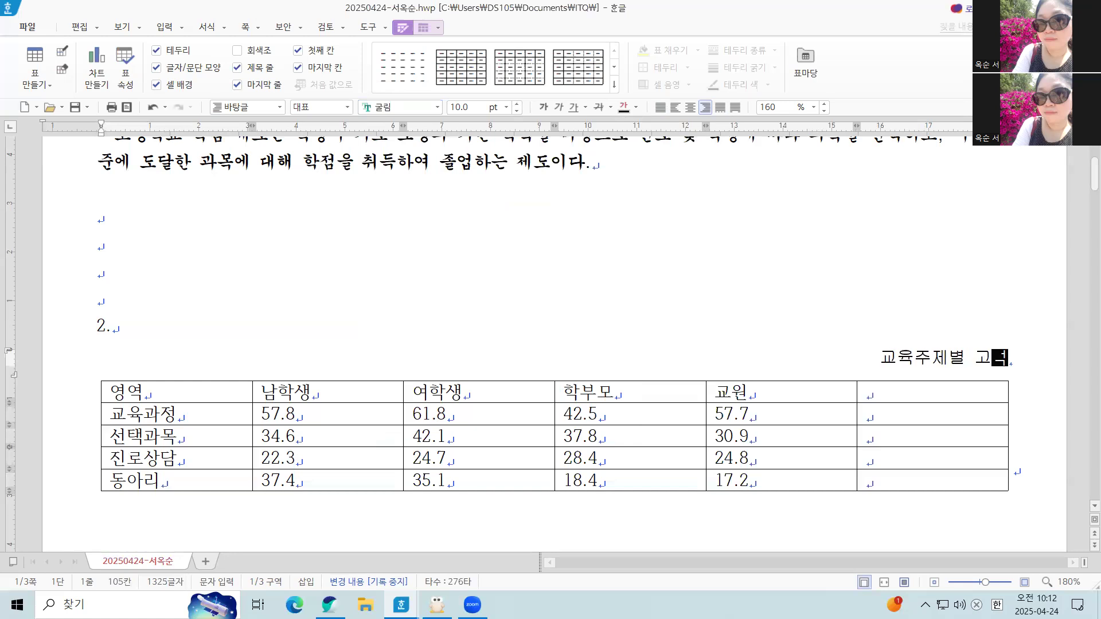
pyautogui.press('BackSpace')
pyautogui.press('BackSpace')
pyautogui.press('BackSpace')
pyautogui.write('ㄱㅛ학점ㅈ')
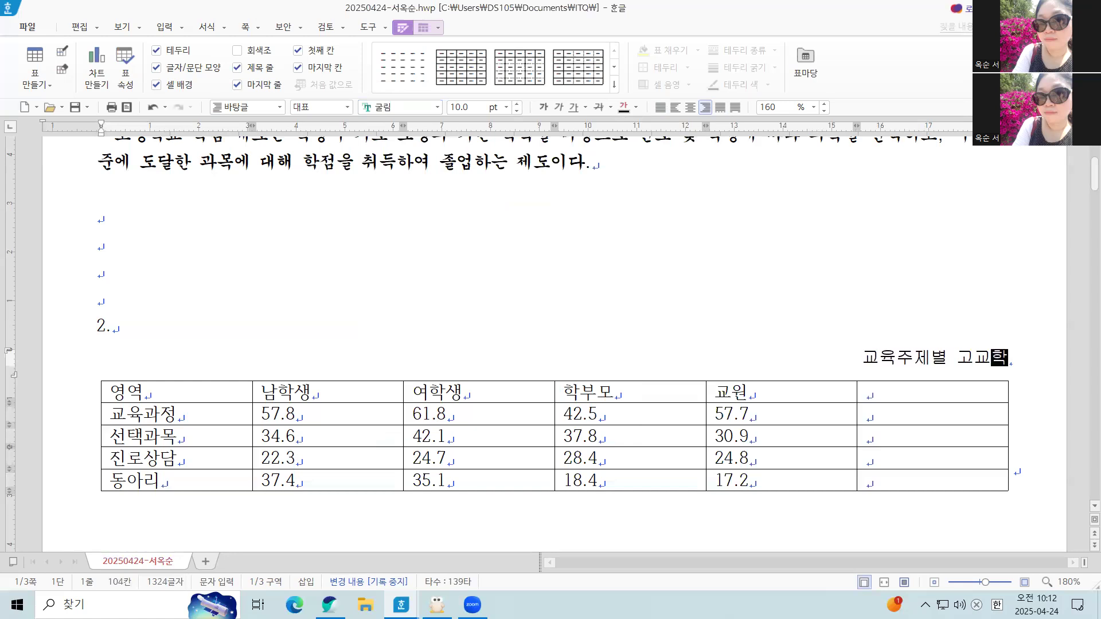
pyautogui.write('ㅔ 개산 영역')
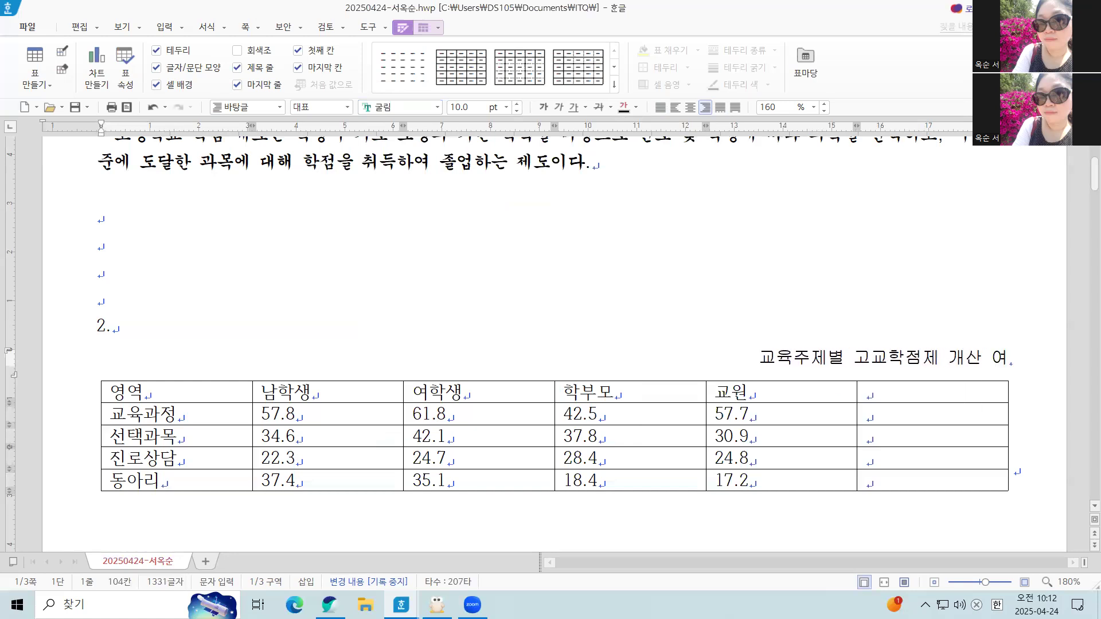
pyautogui.write('(딘으;')
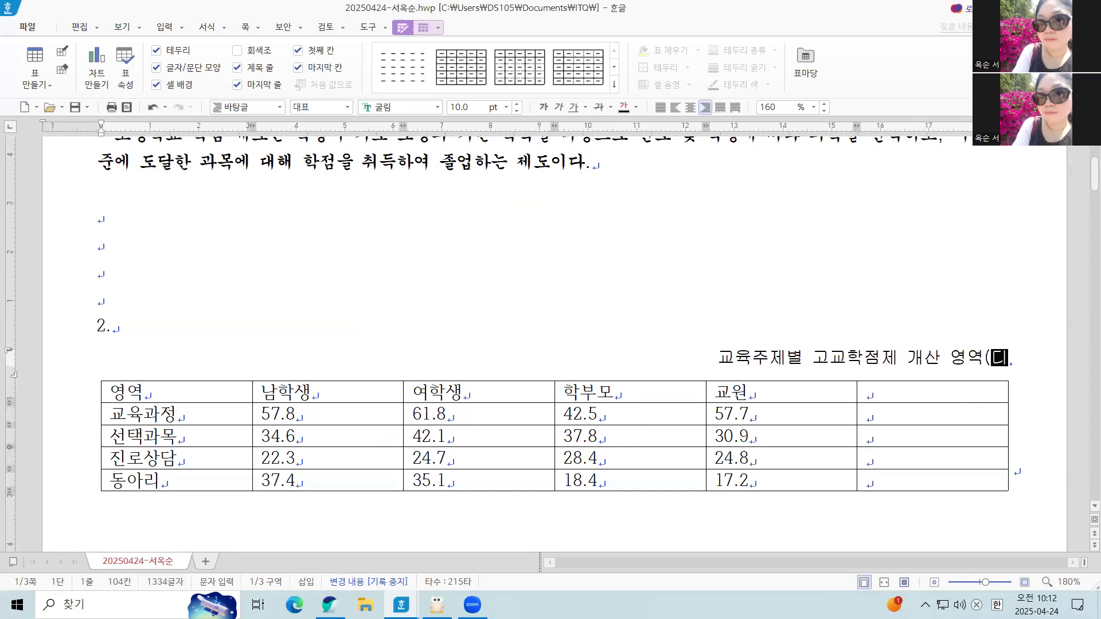
pyautogui.press('BackSpace')
pyautogui.press('BackSpace')
pyautogui.press('BackSpace')
pyautogui.write('단위 : %)')
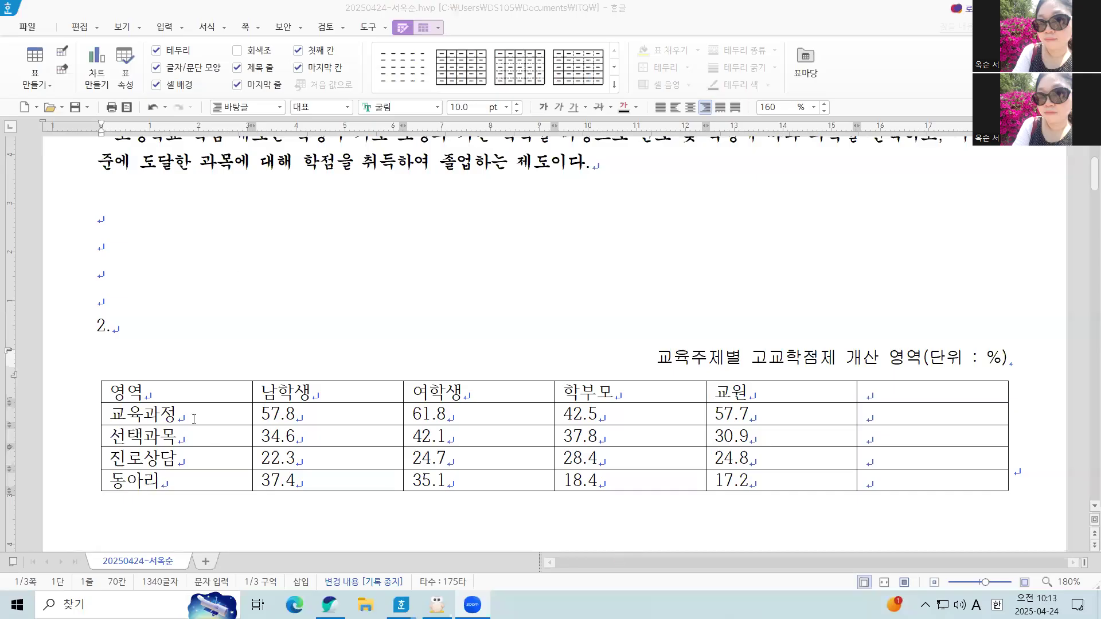
# Enter 평균 as the header of the table's empty last column
pyautogui.click(194, 418)
pyautogui.click(197, 392)
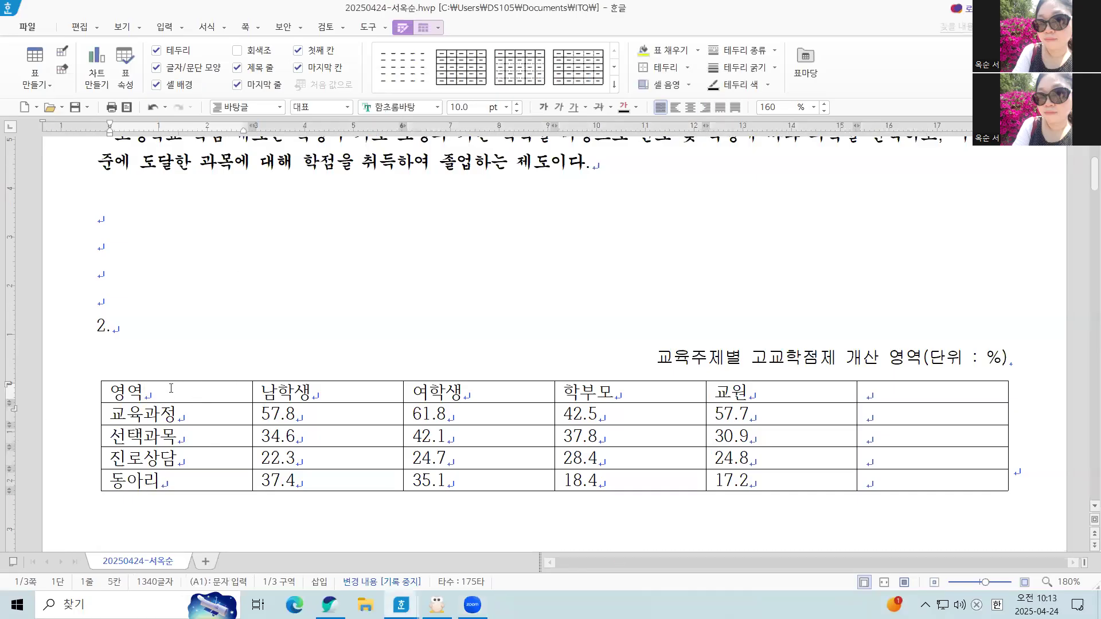
pyautogui.moveTo(171, 388); pyautogui.dragTo(919, 489)
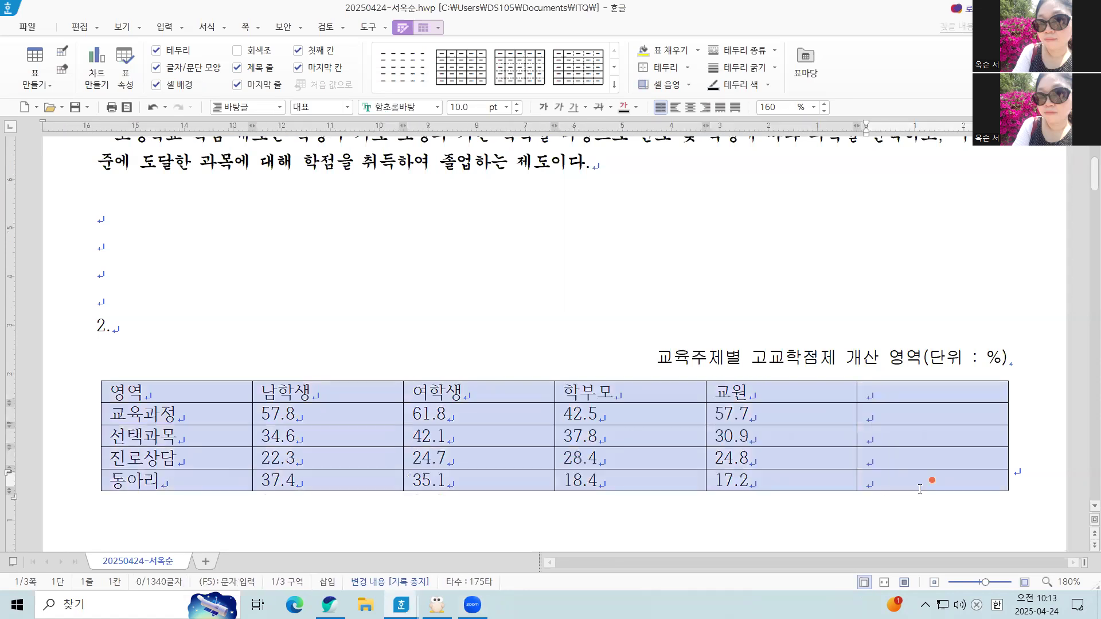
pyautogui.click(910, 395)
pyautogui.write('평균')
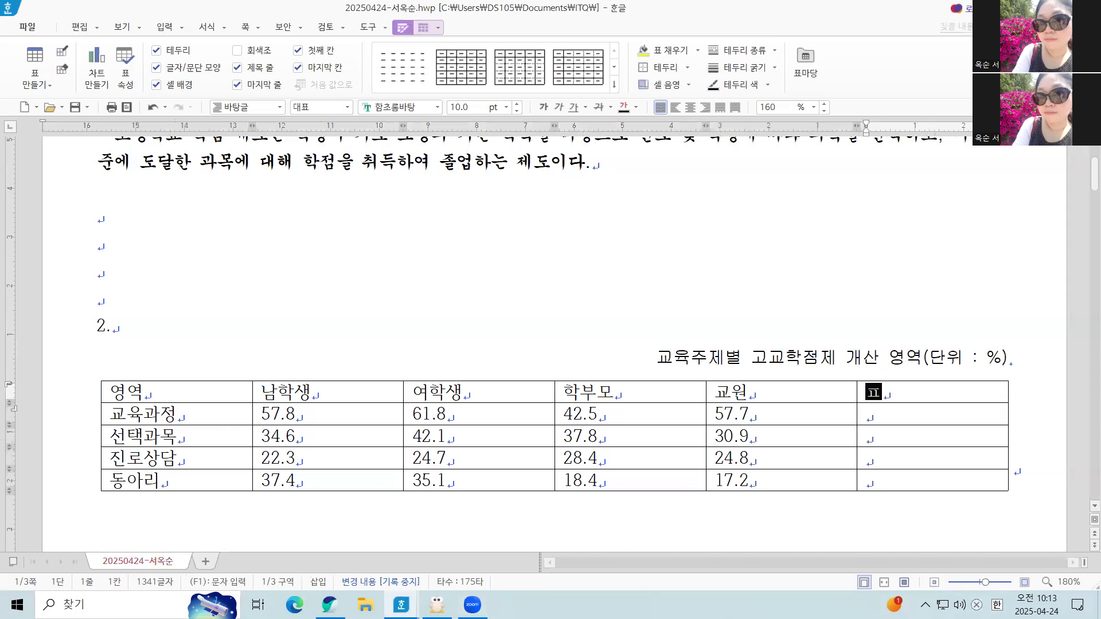
# Set all cells of the table to the 굴림 font and centre their text
pyautogui.moveTo(248, 394); pyautogui.dragTo(932, 479)
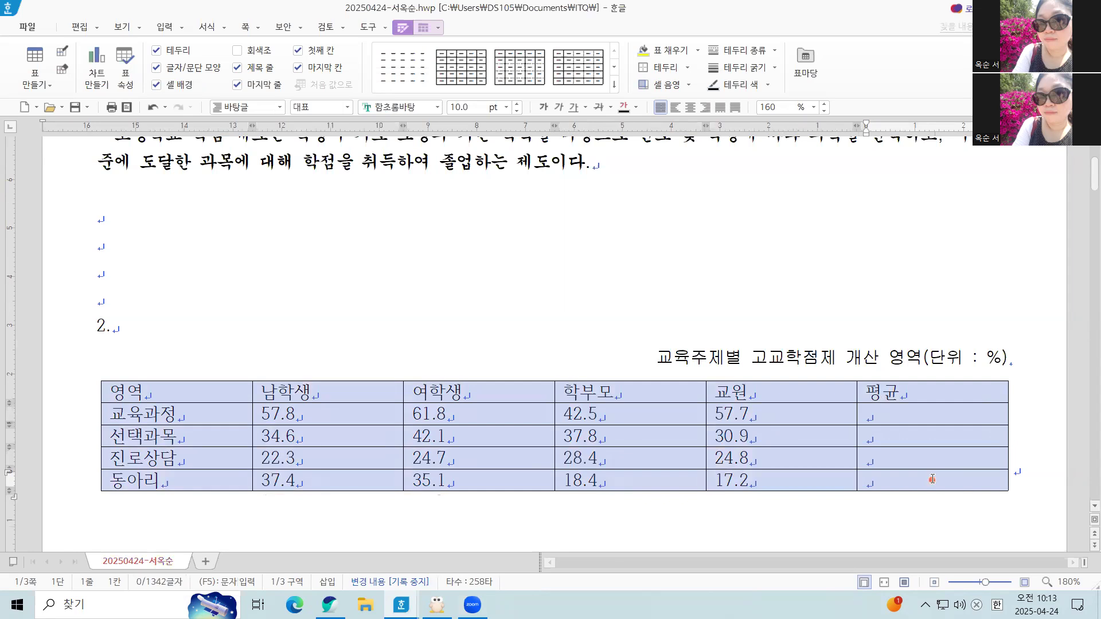
pyautogui.click(437, 109)
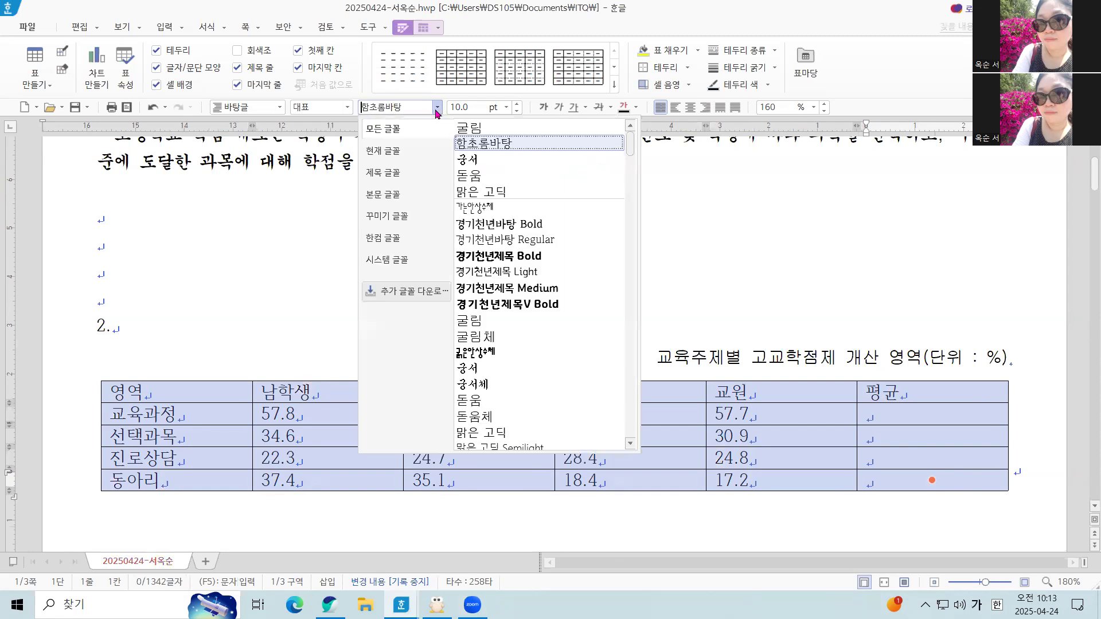
pyautogui.click(461, 129)
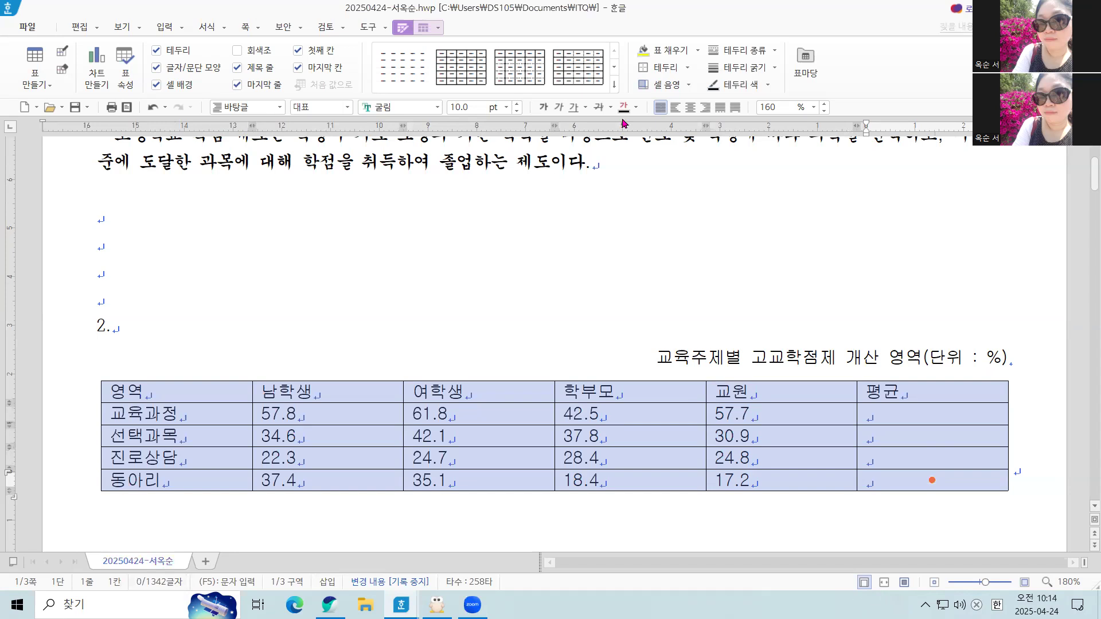
pyautogui.click(690, 107)
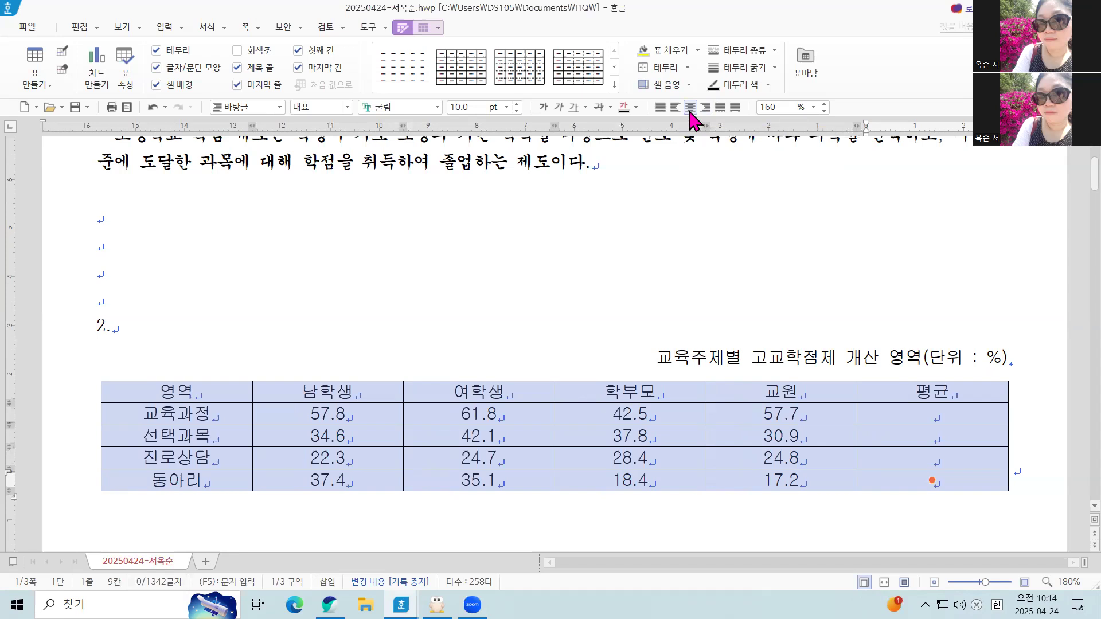
# Right-align the table's number cells, from the 남학생 column through the 평균 column below the header row
pyautogui.click(306, 422)
pyautogui.moveTo(305, 421); pyautogui.dragTo(936, 484)
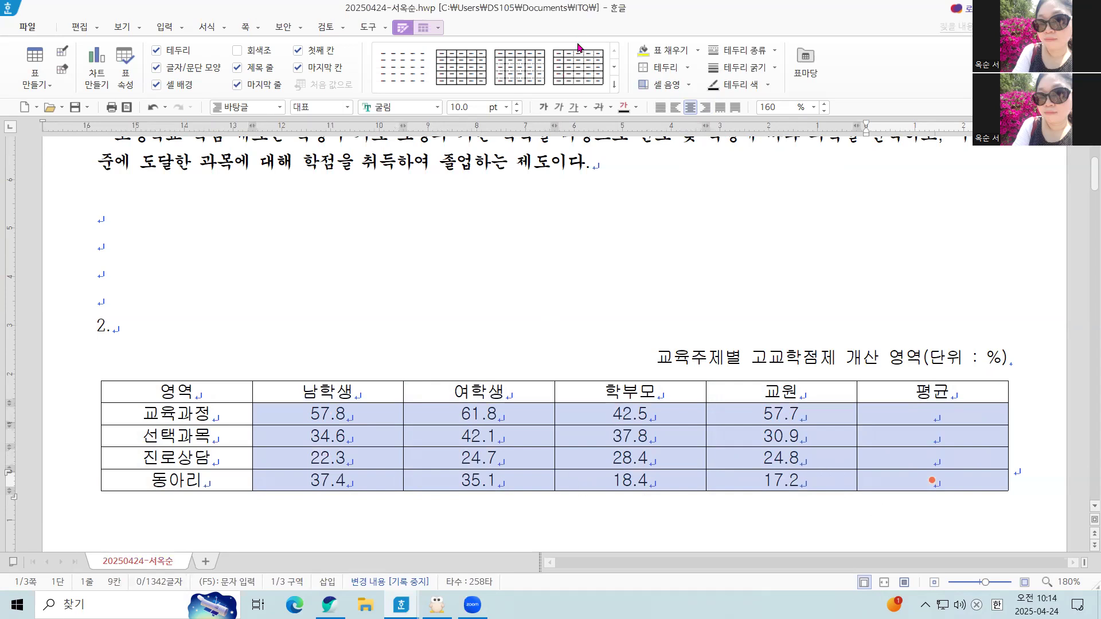
pyautogui.click(705, 108)
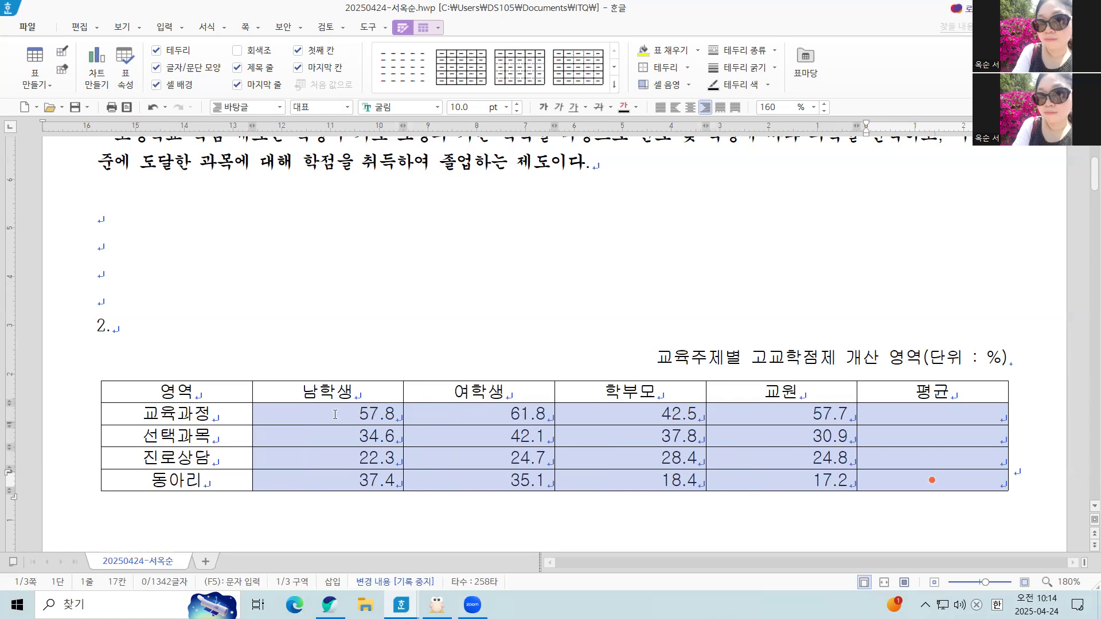
# Fill the cells from 영역 to 교원 in the header through 진로상담 rows with a solid yellow background
pyautogui.click(146, 388)
pyautogui.moveTo(146, 388); pyautogui.dragTo(761, 465)
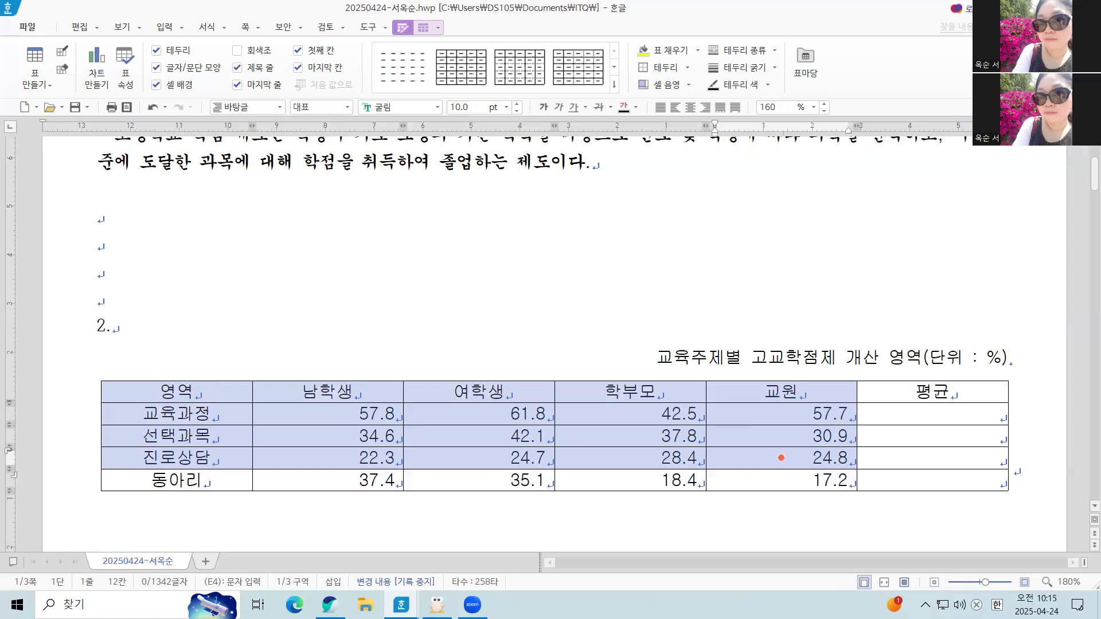
pyautogui.press('l')
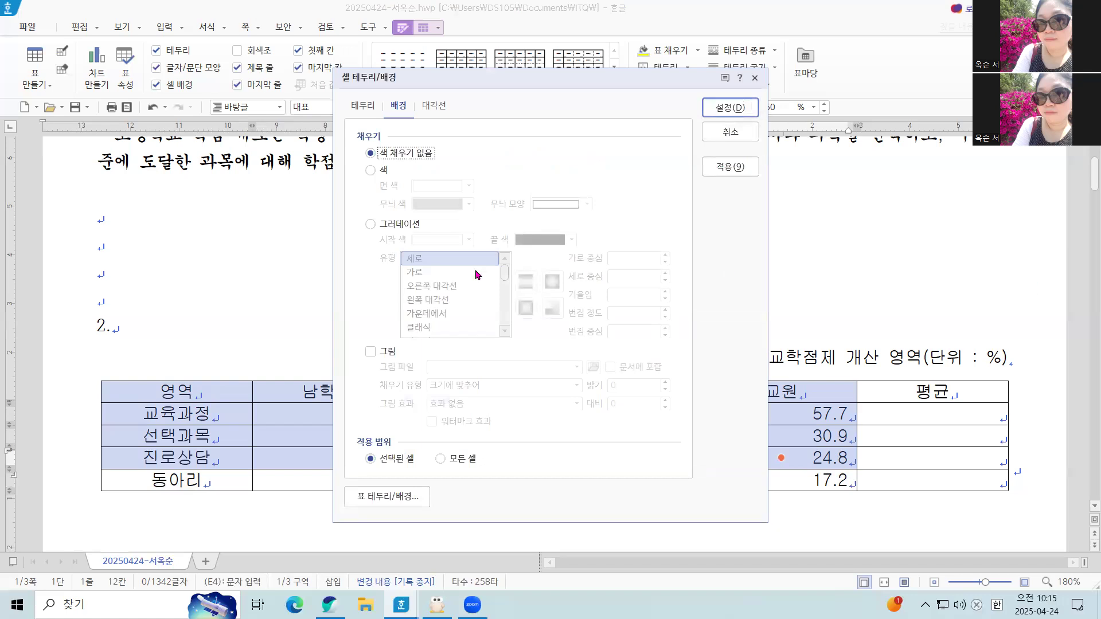
pyautogui.click(369, 170)
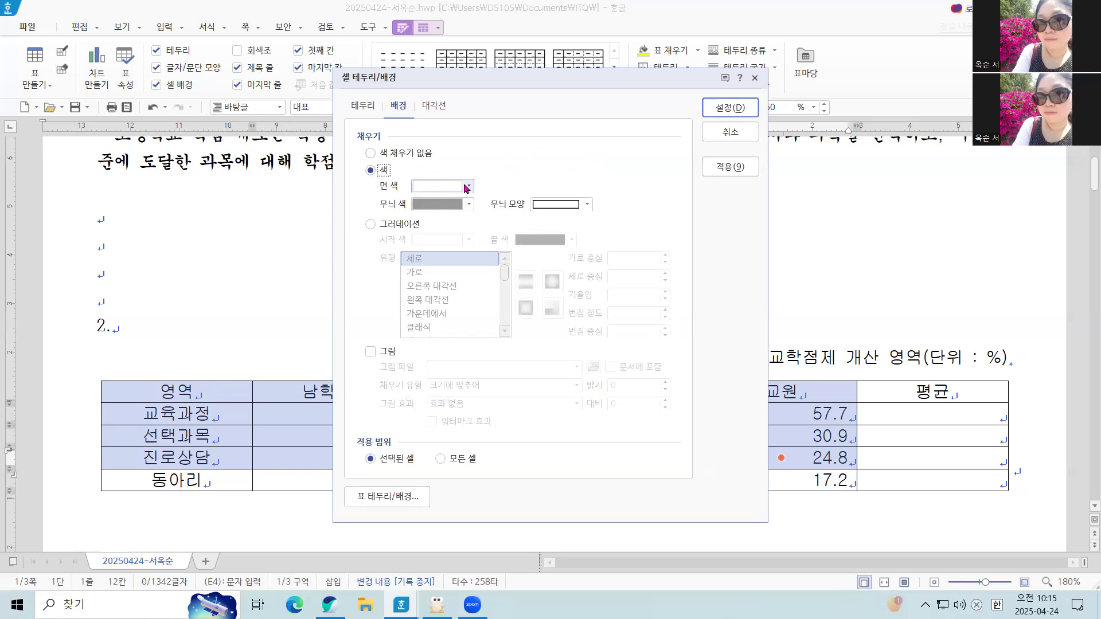
pyautogui.click(467, 187)
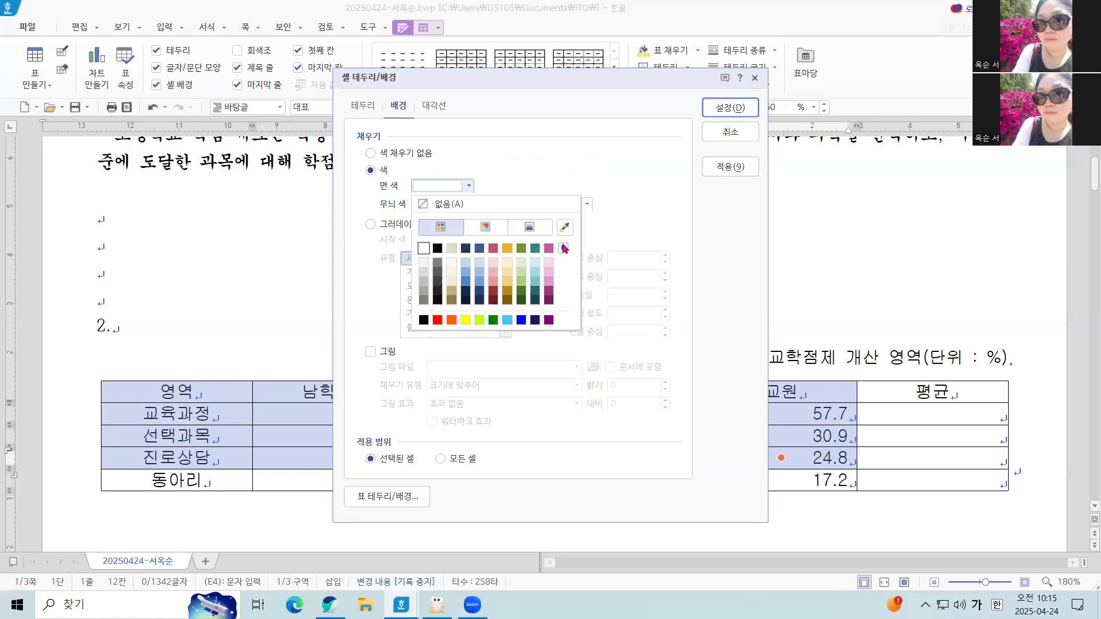
pyautogui.click(562, 247)
pyautogui.click(633, 284)
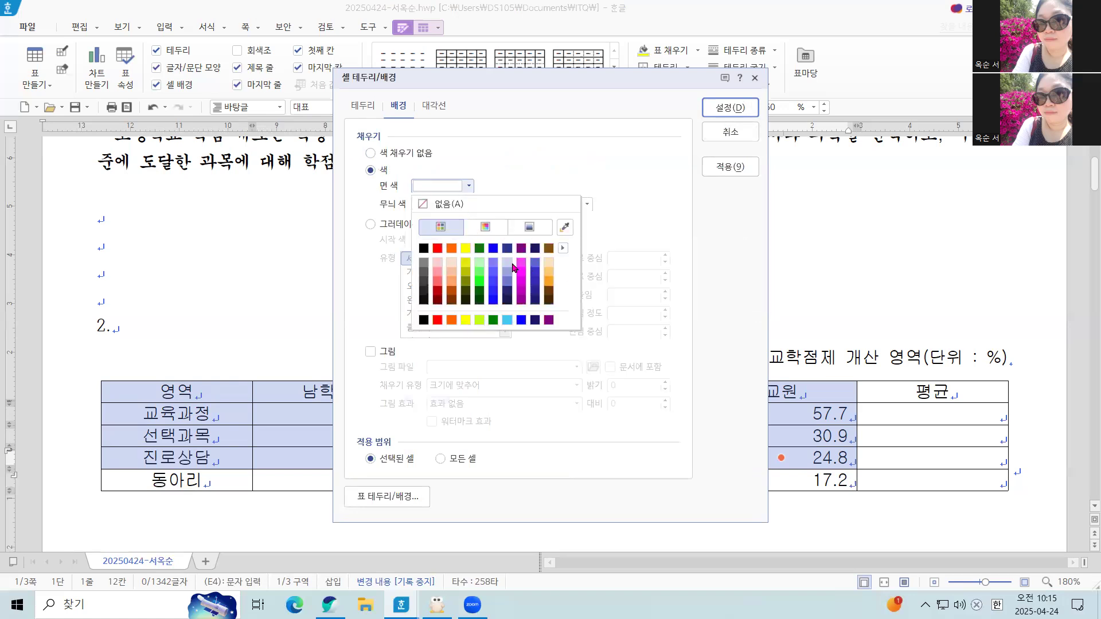
pyautogui.click(466, 254)
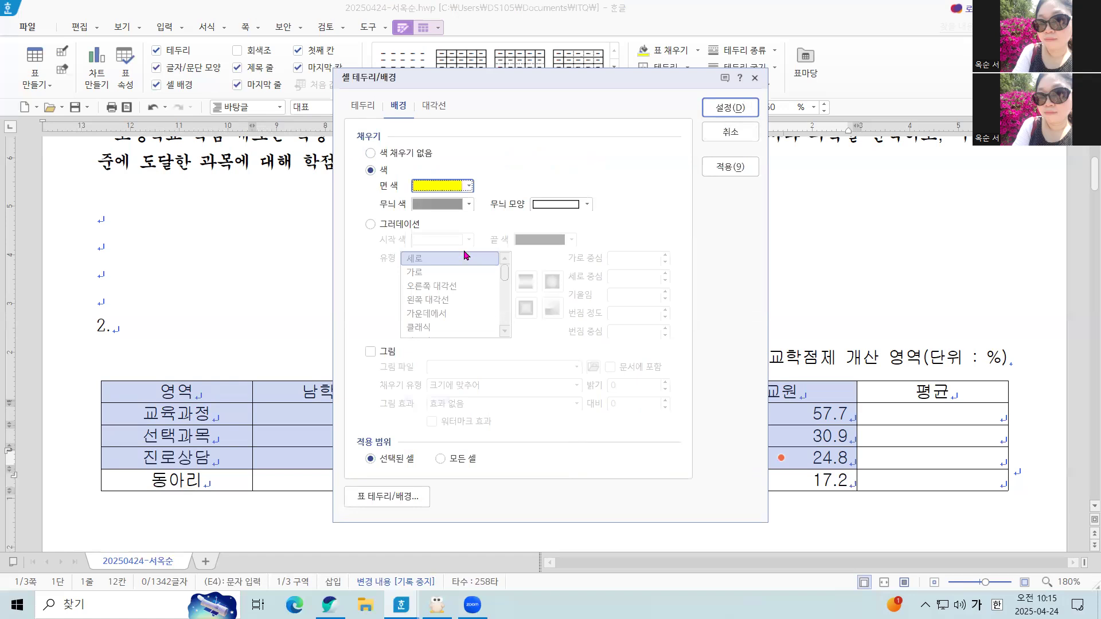
pyautogui.click(742, 107)
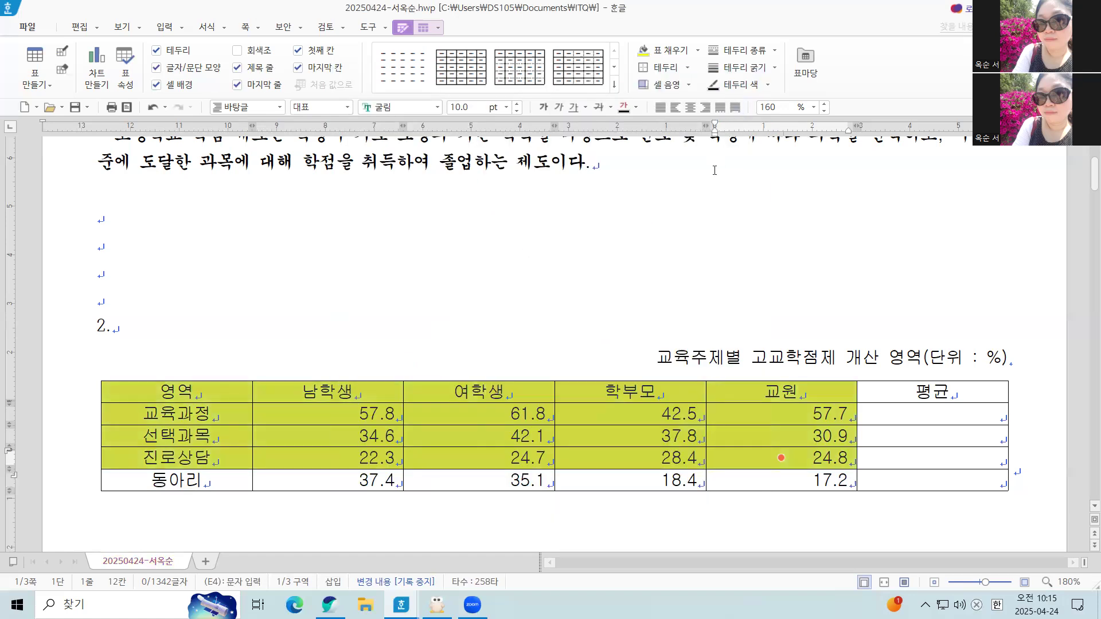
# Undo the last cell fill and reapply solid yellow to the cells from 영역 to 교원, header through 진로상담 rows
pyautogui.hotkey('ctrl', 'z')
pyautogui.moveTo(202, 391); pyautogui.dragTo(781, 458)
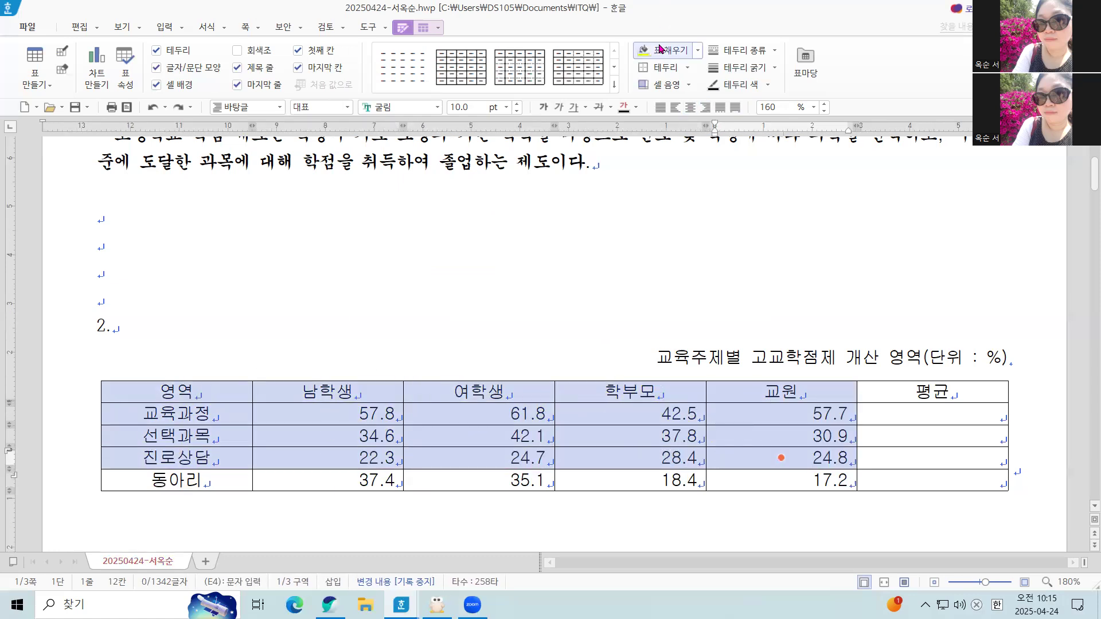
pyautogui.click(687, 52)
pyautogui.click(698, 56)
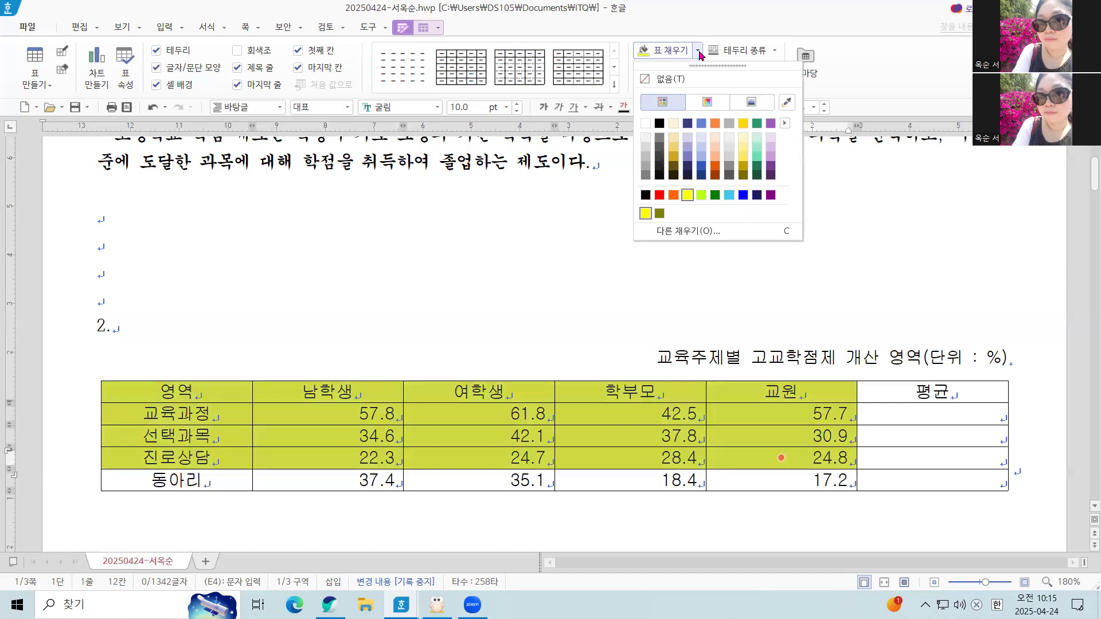
pyautogui.click(692, 205)
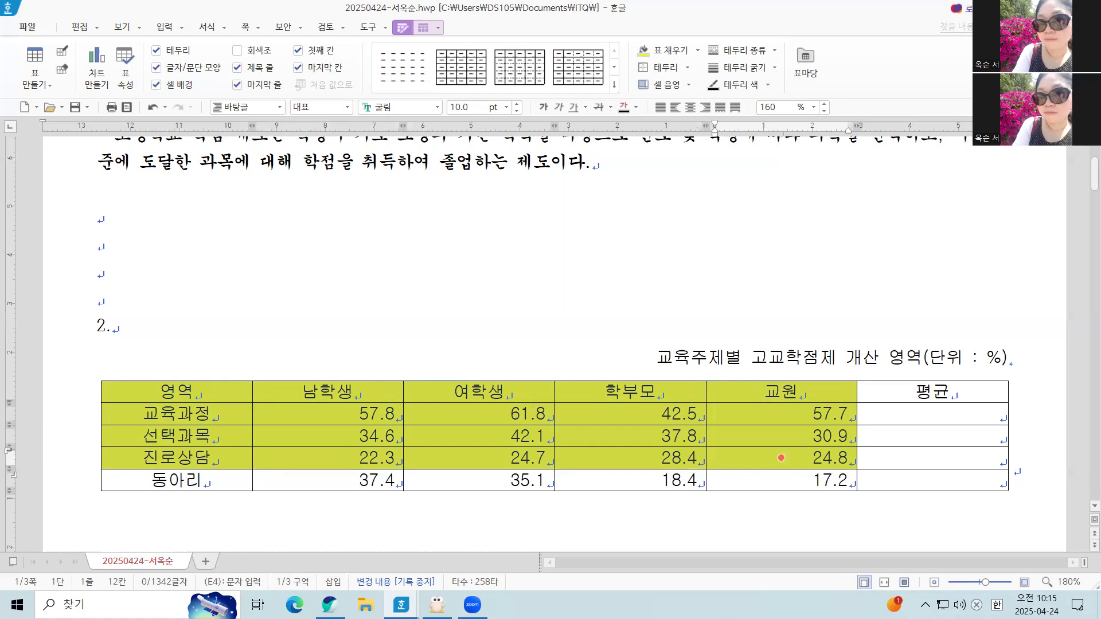
pyautogui.hotkey('alt', 'Tab')
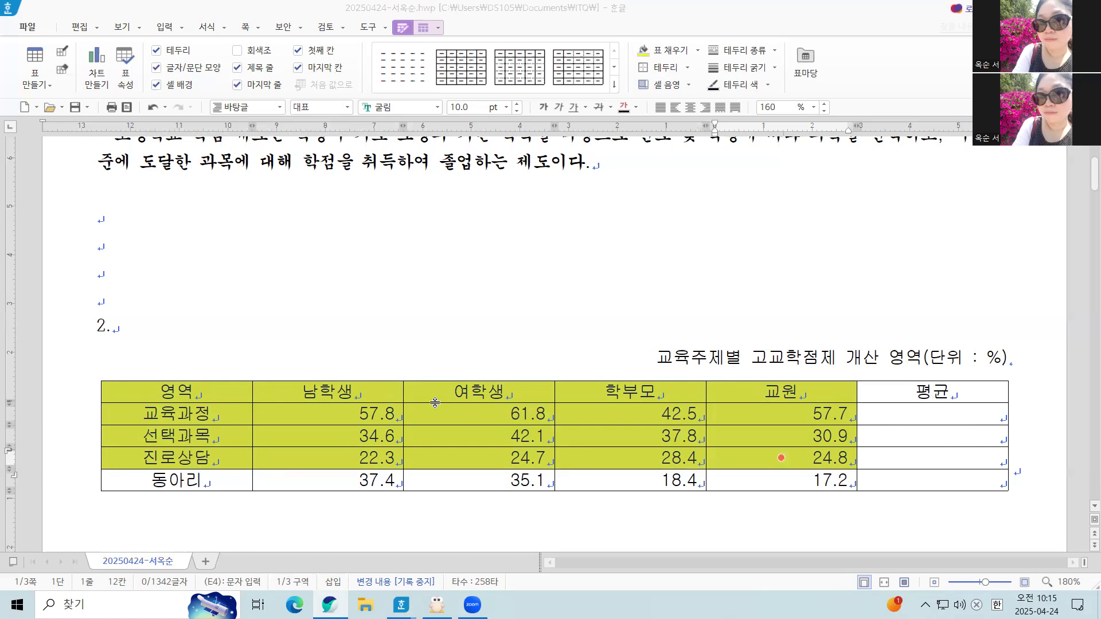
pyautogui.click(319, 423)
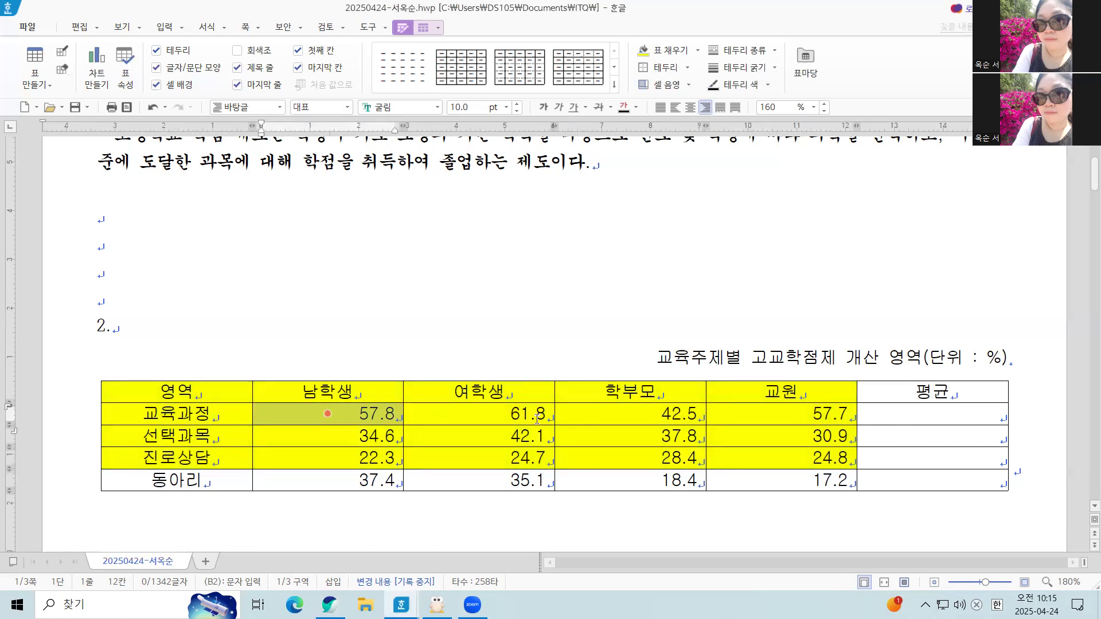
pyautogui.click(491, 346)
pyautogui.click(341, 420)
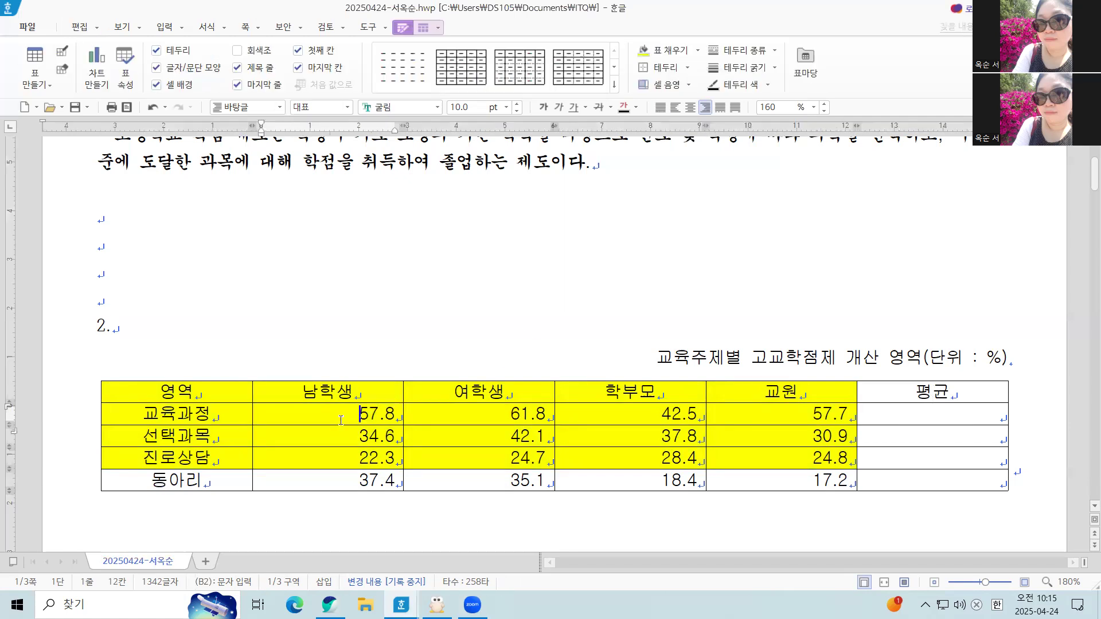
pyautogui.hotkey('shift', 'Right')
# Calculate the averages of the 교육과정, 선택과목 and 진로상담 rows into the 평균 column with the block average formula
pyautogui.moveTo(413, 428); pyautogui.dragTo(931, 458)
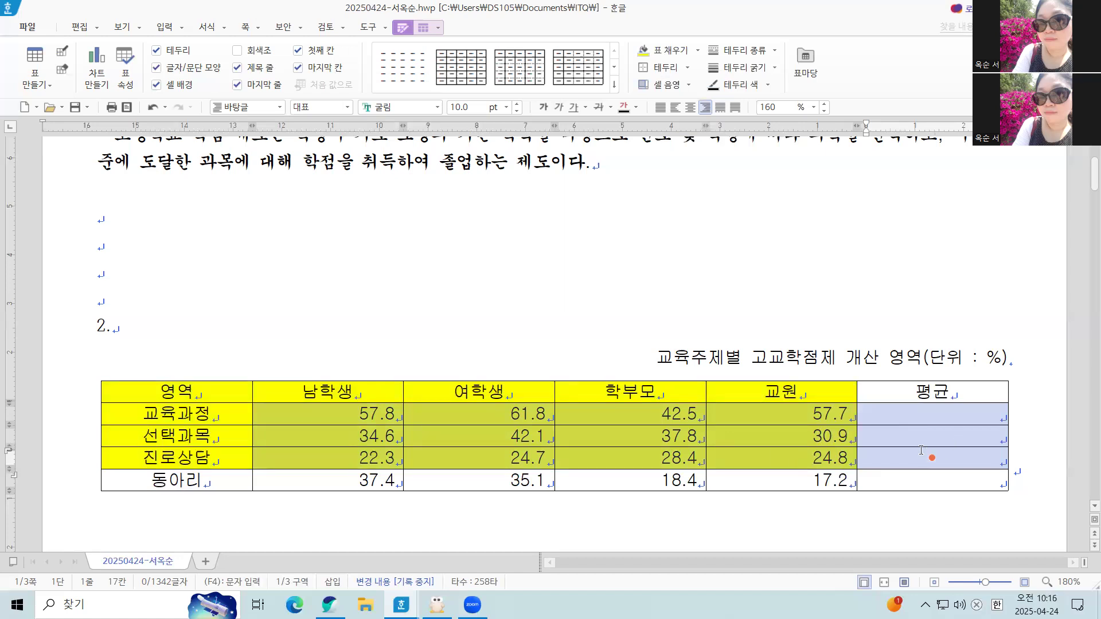
pyautogui.click(327, 414)
pyautogui.moveTo(566, 441); pyautogui.dragTo(781, 457)
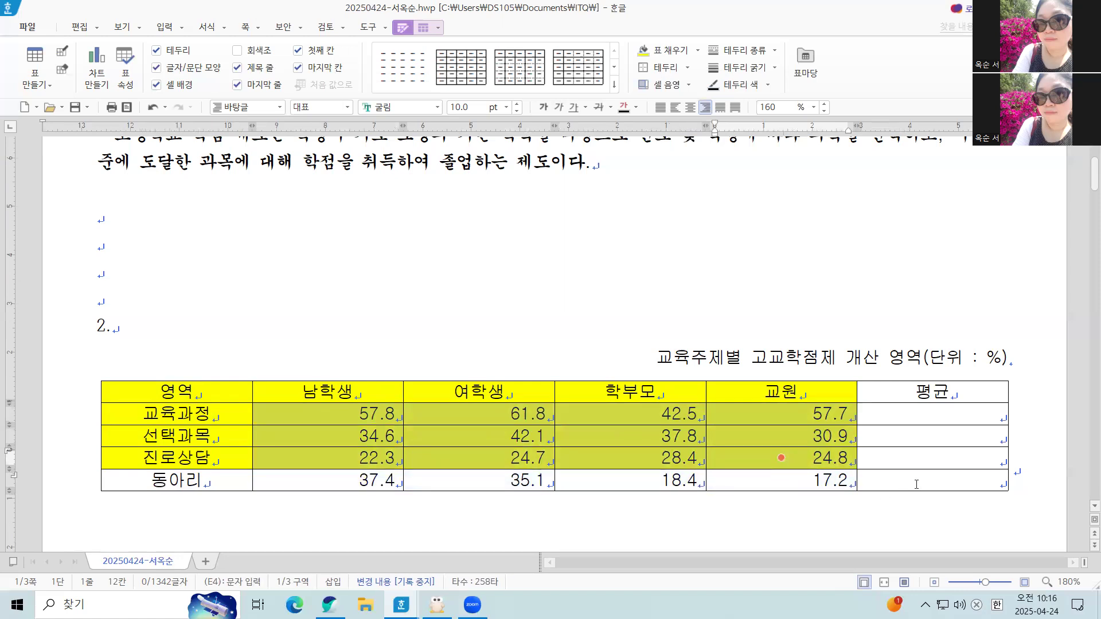
pyautogui.moveTo(321, 414); pyautogui.dragTo(931, 458)
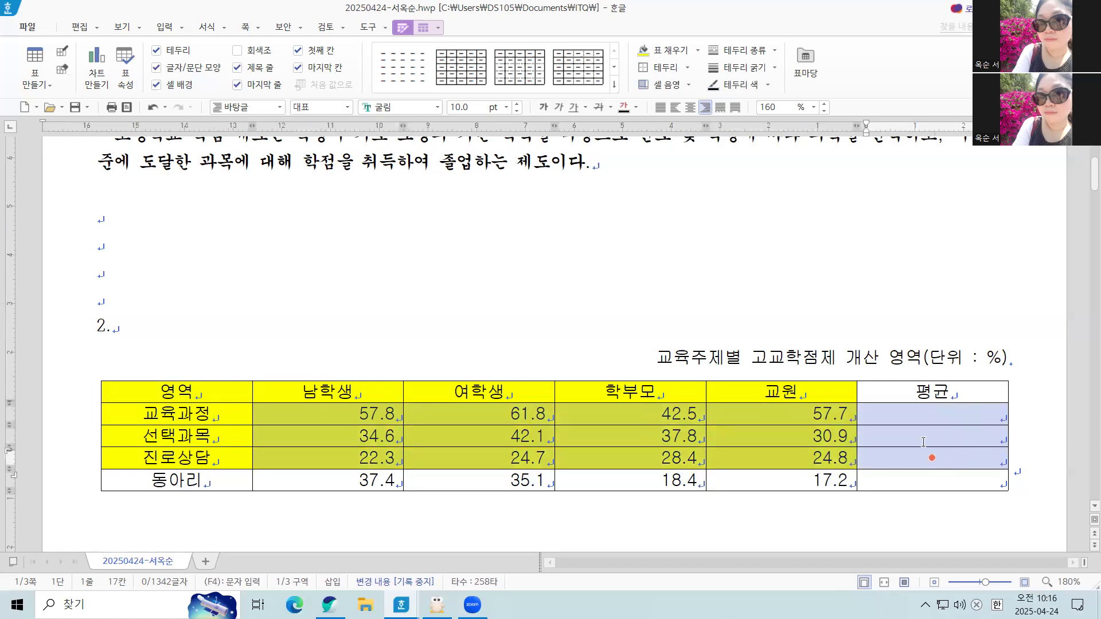
pyautogui.rightClick(927, 446)
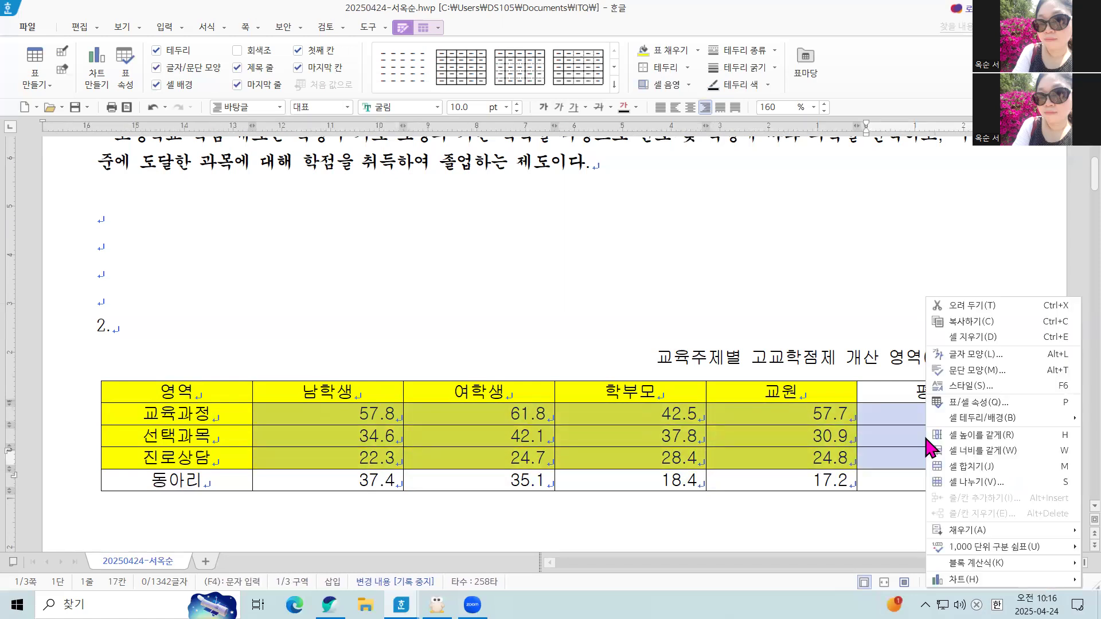
pyautogui.moveTo(978, 566)
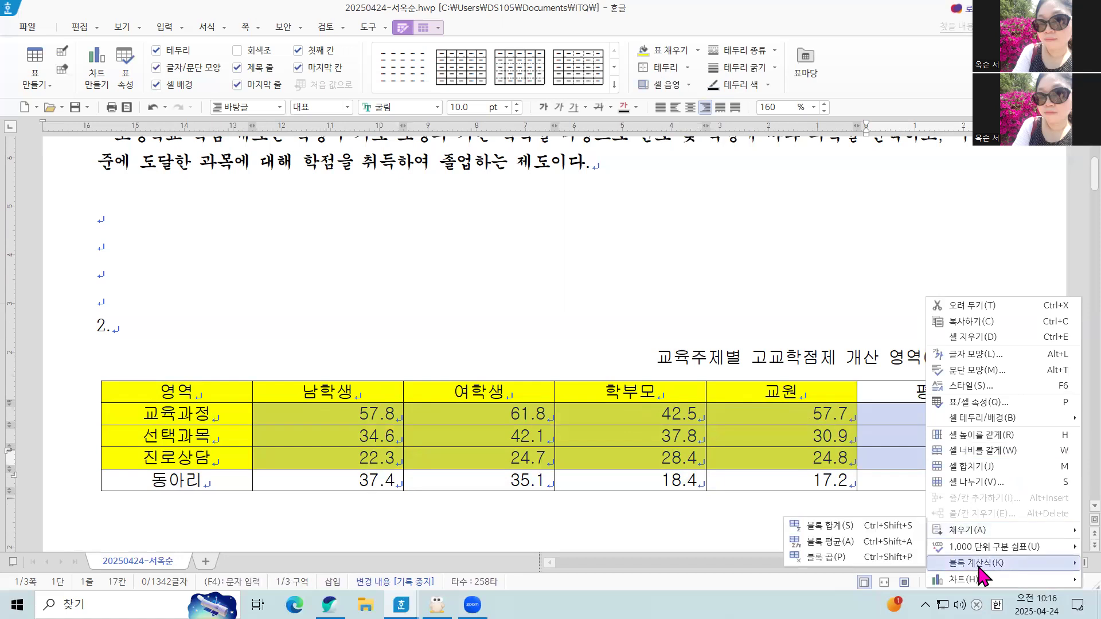
pyautogui.click(888, 541)
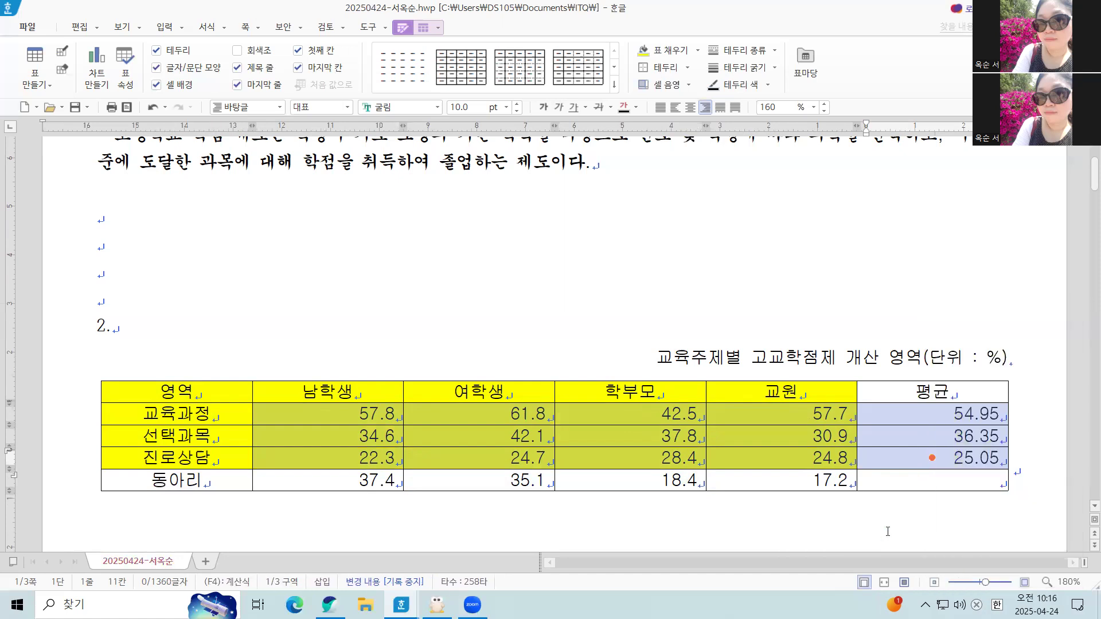
pyautogui.click(982, 412)
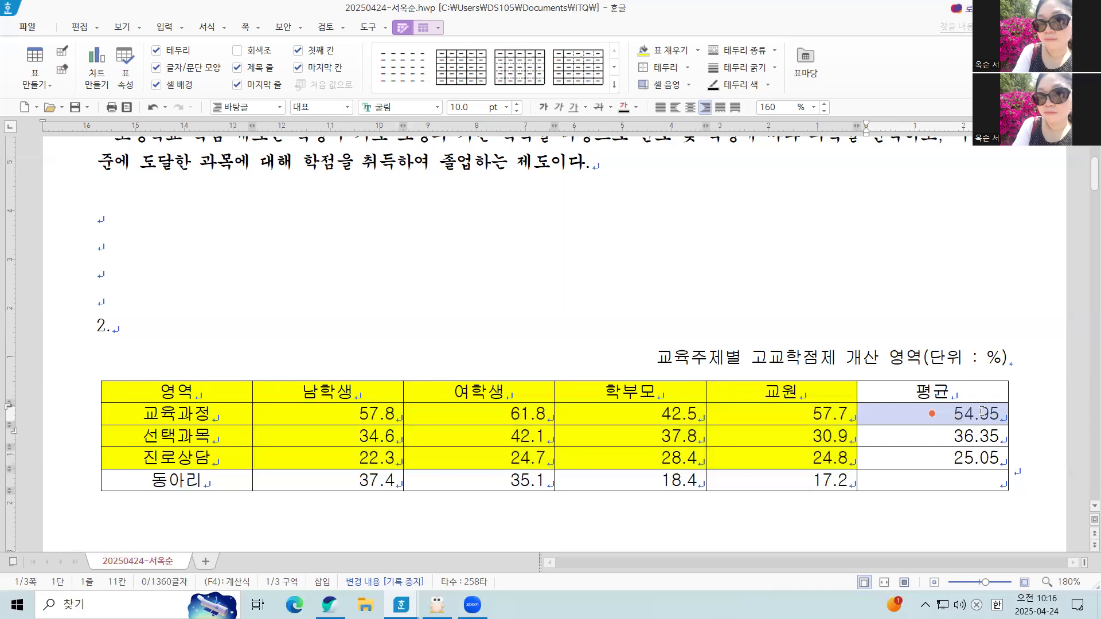
pyautogui.press('Escape')
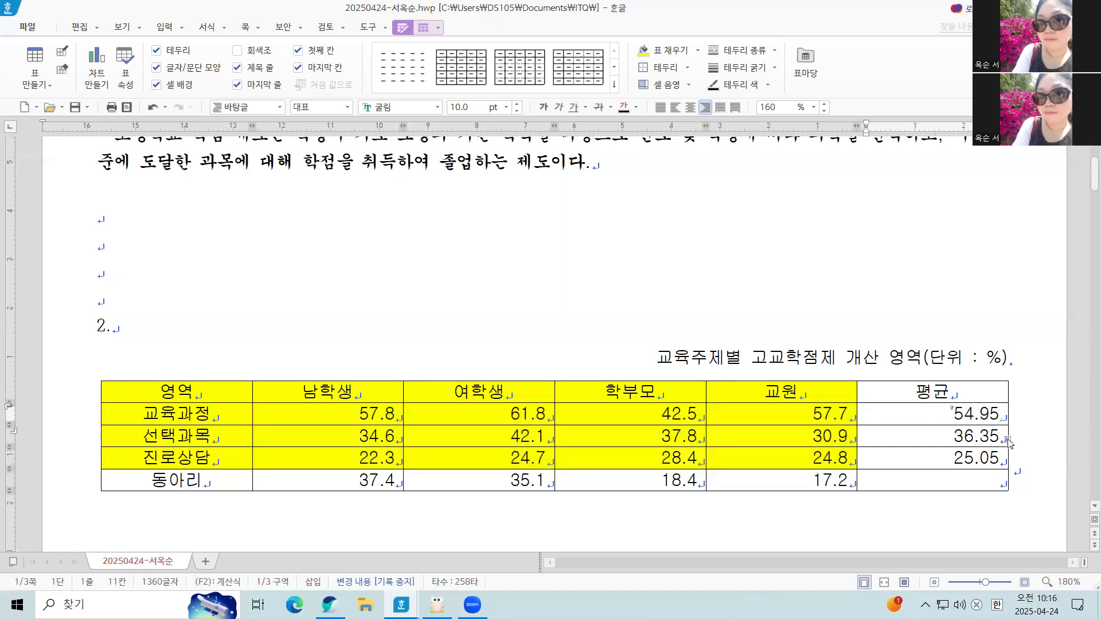
pyautogui.click(1041, 441)
pyautogui.click(979, 420)
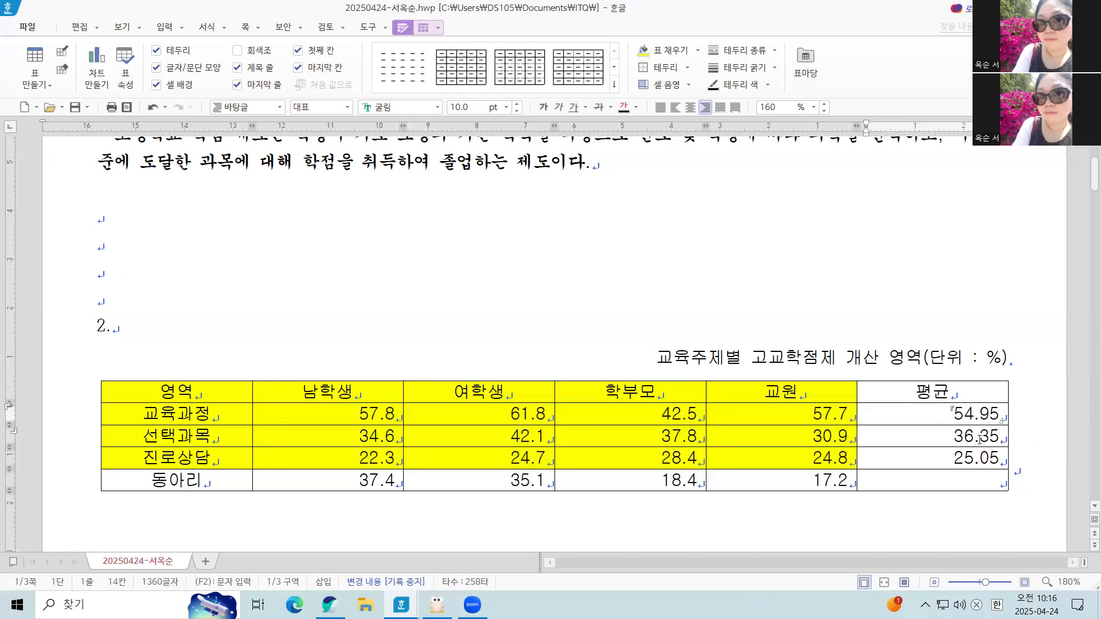
pyautogui.click(1036, 469)
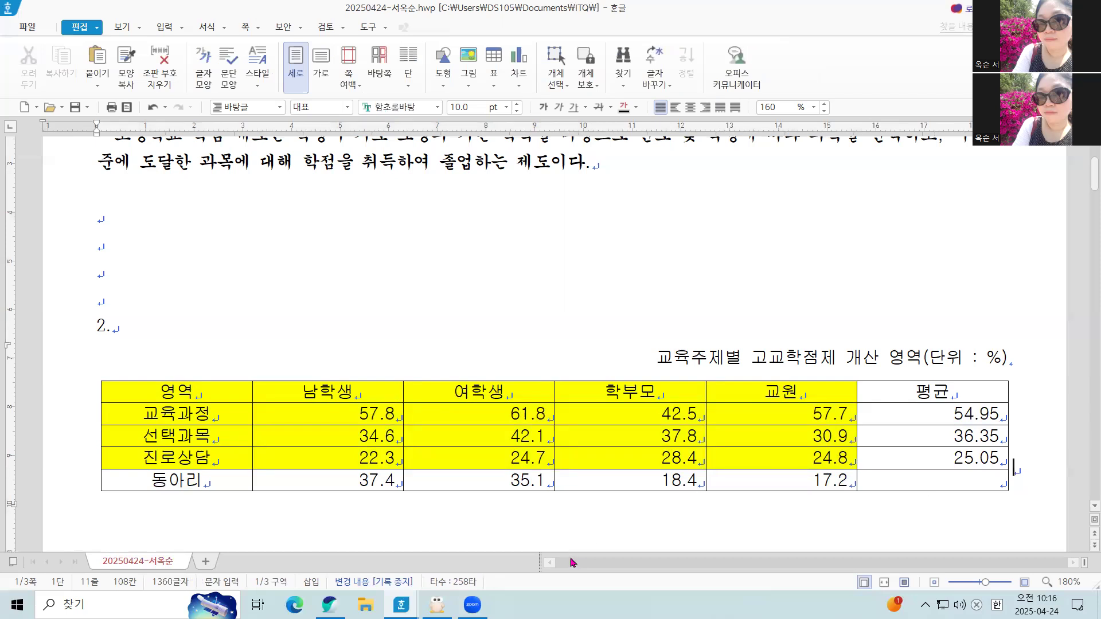
pyautogui.click(497, 543)
# Apply a double-line outer border around the whole table
pyautogui.moveTo(172, 392); pyautogui.dragTo(479, 436)
pyautogui.moveTo(623, 457); pyautogui.dragTo(932, 480)
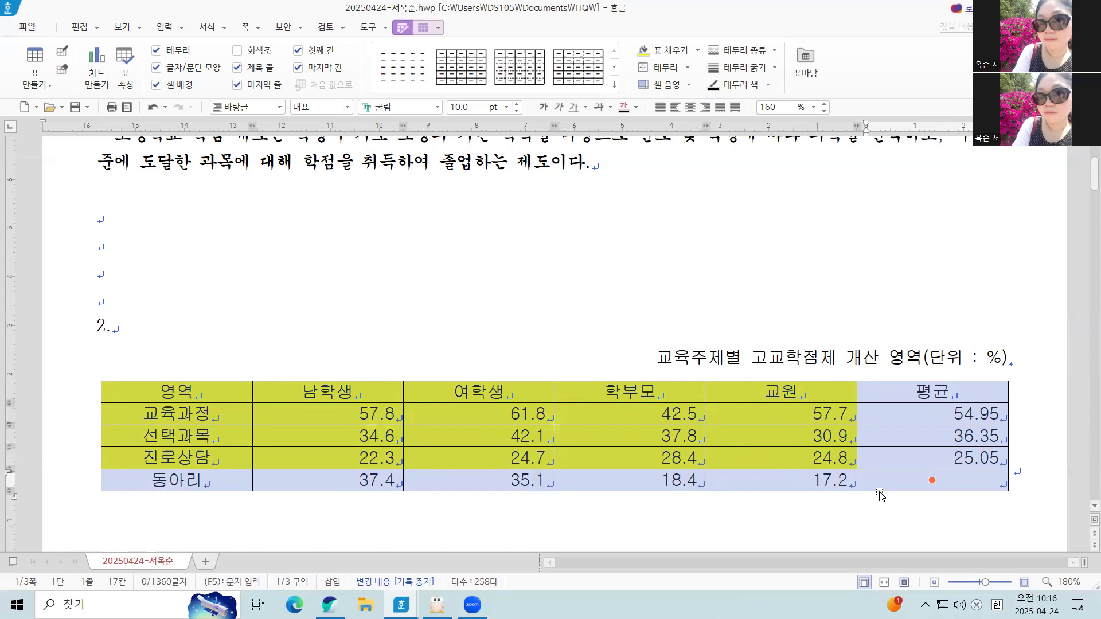
pyautogui.press('l')
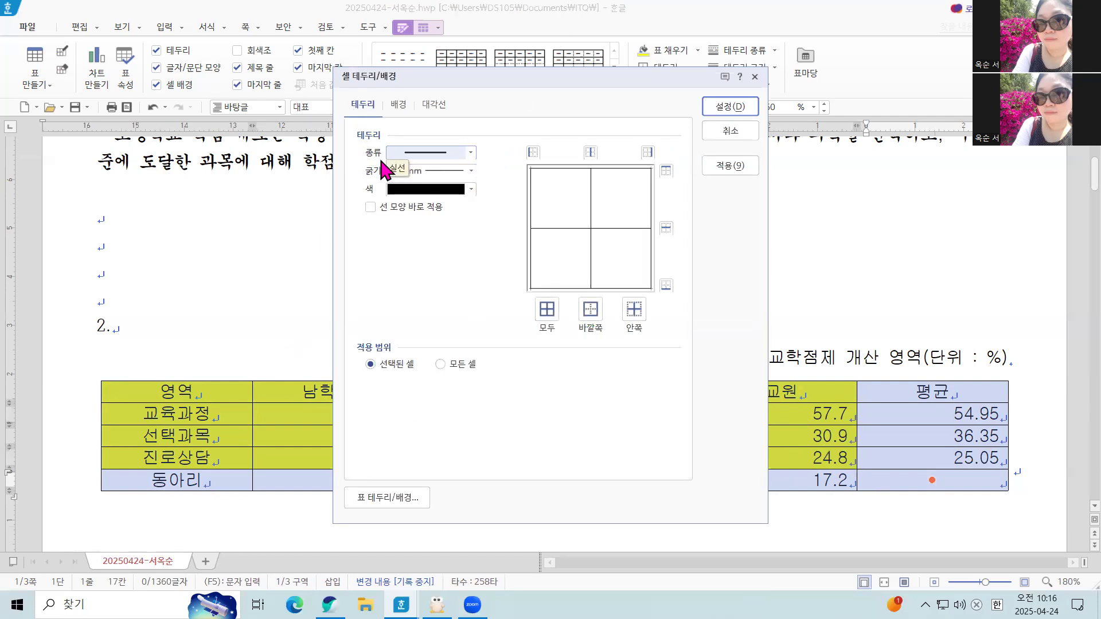
pyautogui.click(472, 154)
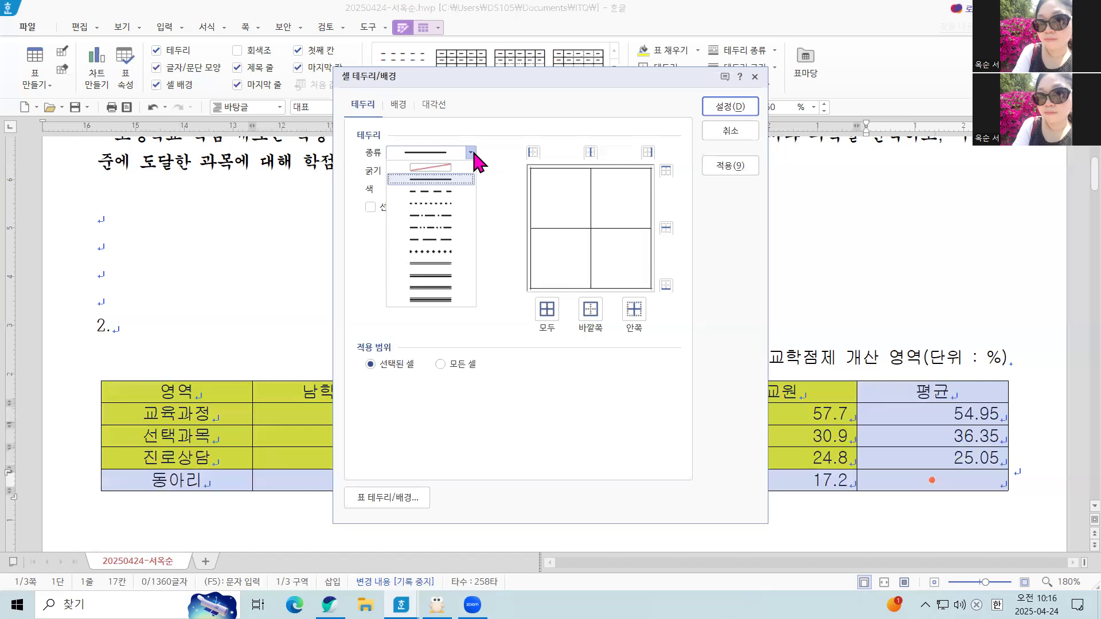
pyautogui.click(446, 264)
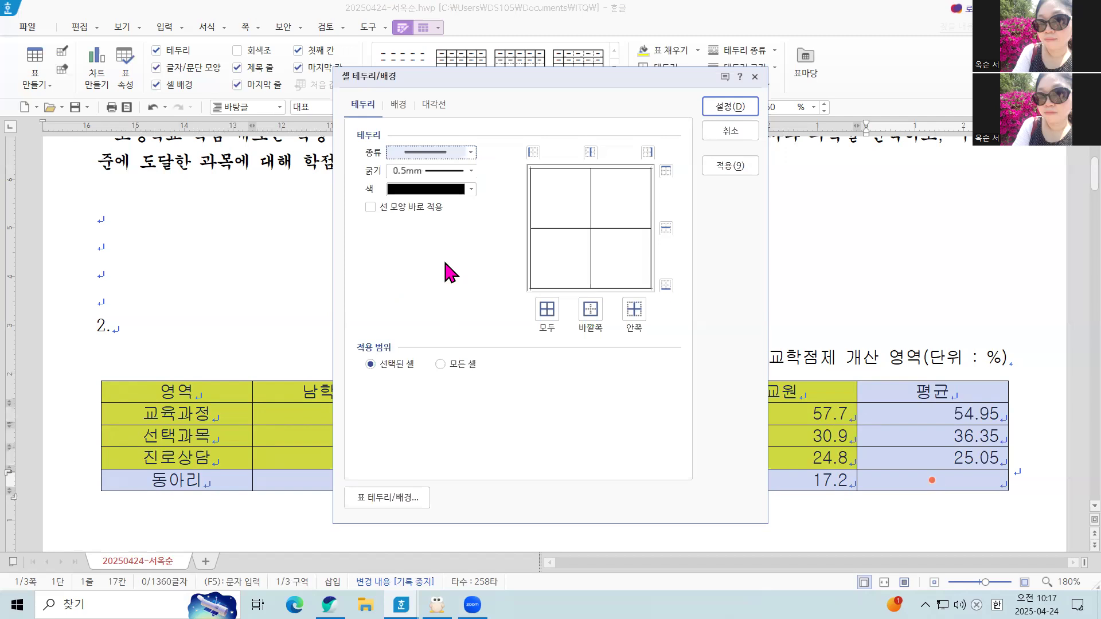
pyautogui.click(591, 312)
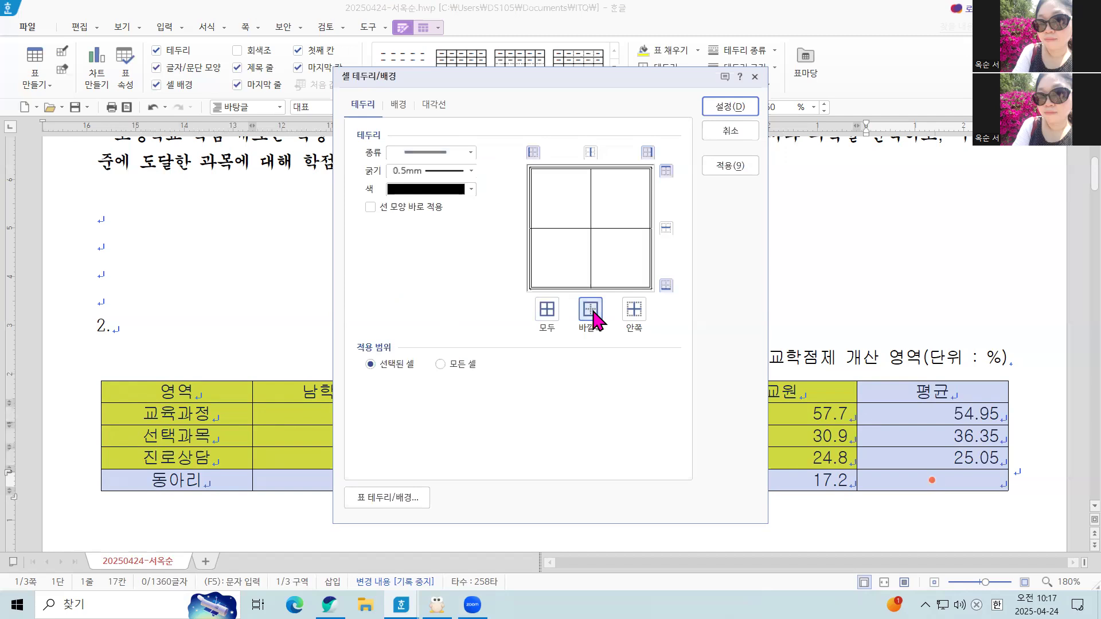
pyautogui.click(732, 112)
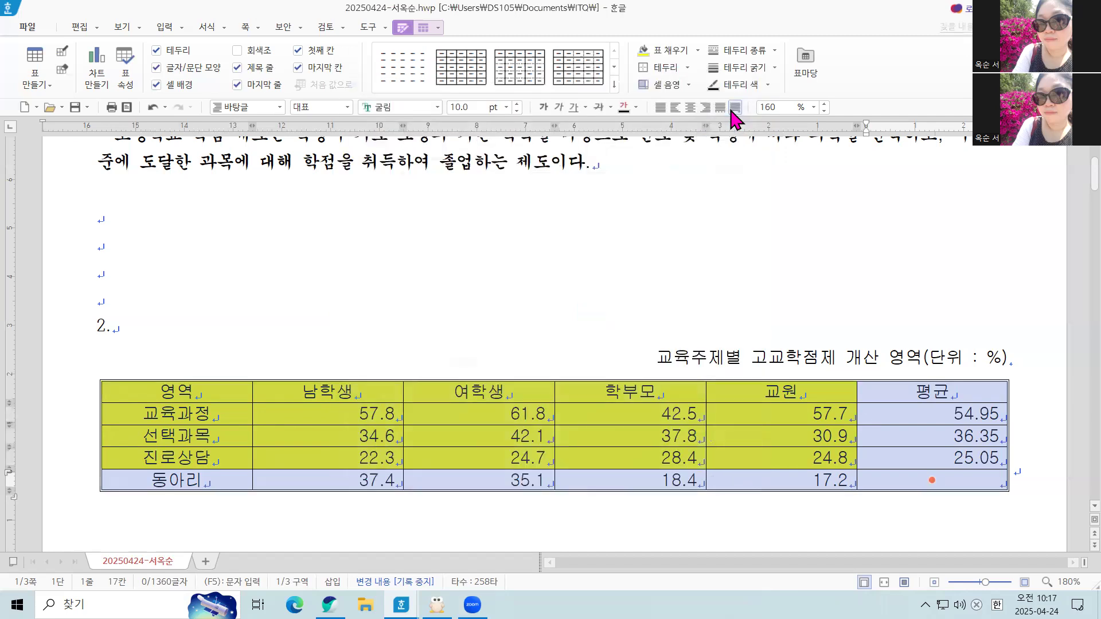
# Apply a double-line outer border around the table's first column, from 영역 to 동아리
pyautogui.moveTo(218, 391); pyautogui.dragTo(195, 481)
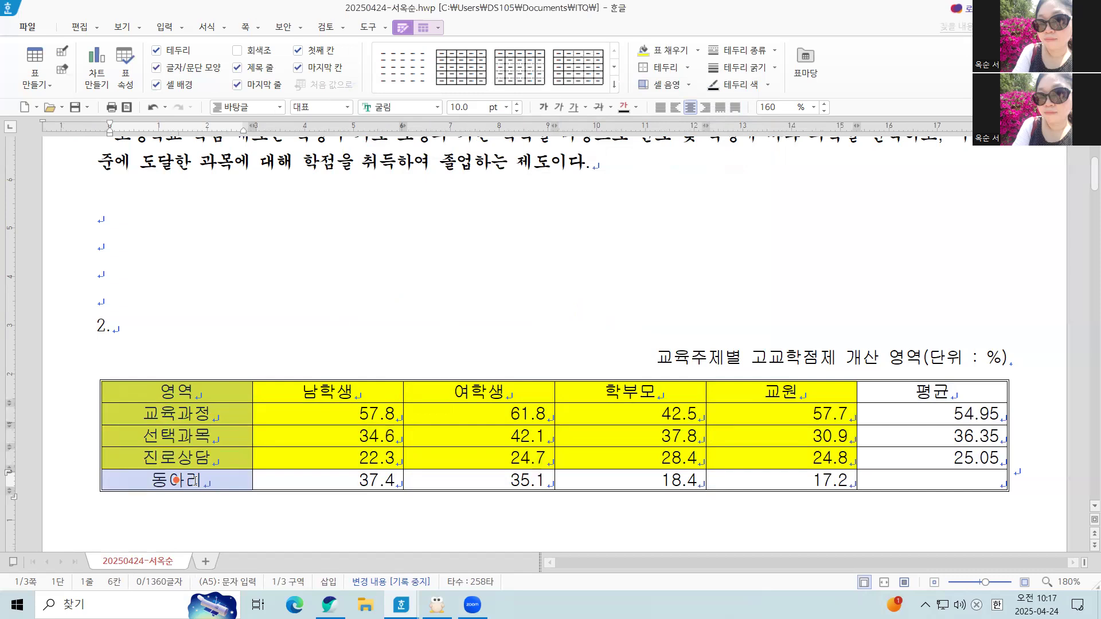
pyautogui.press('l')
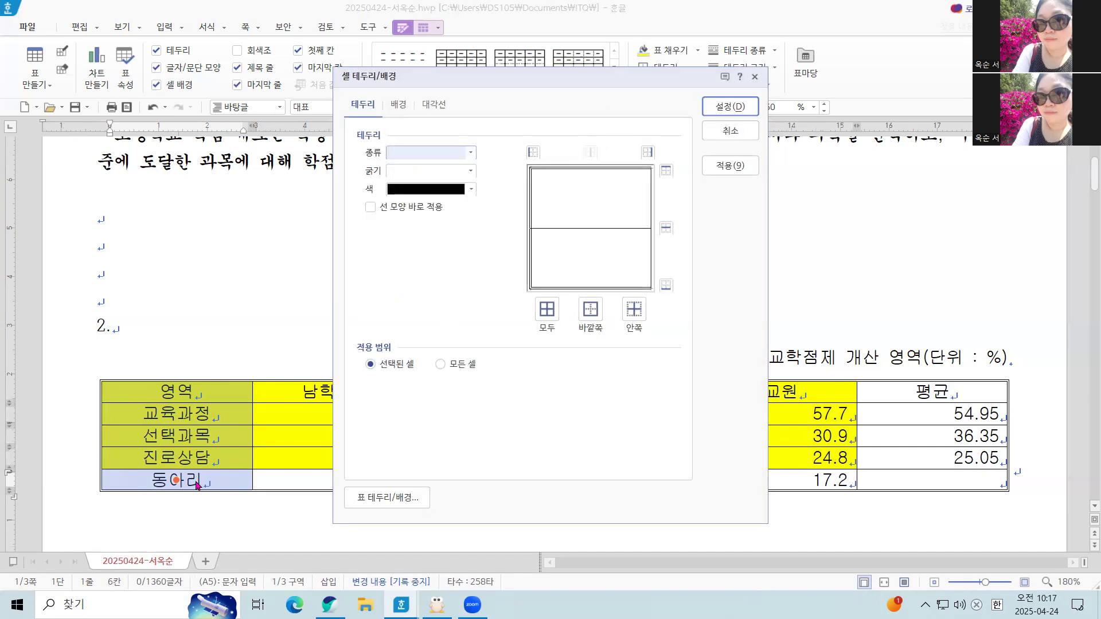
pyautogui.click(470, 152)
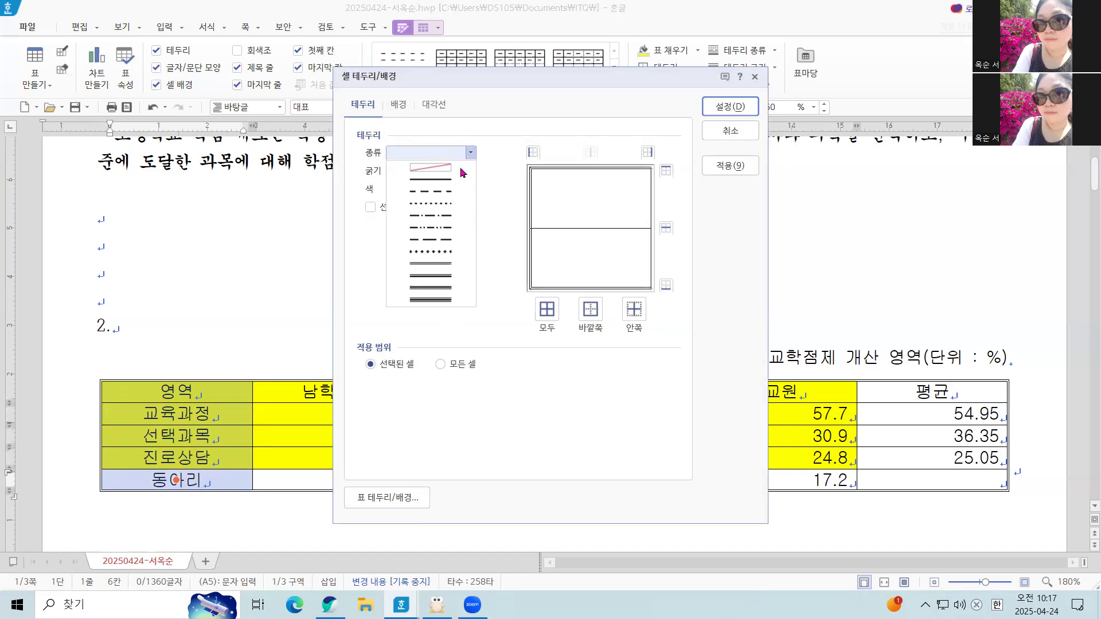
pyautogui.click(449, 264)
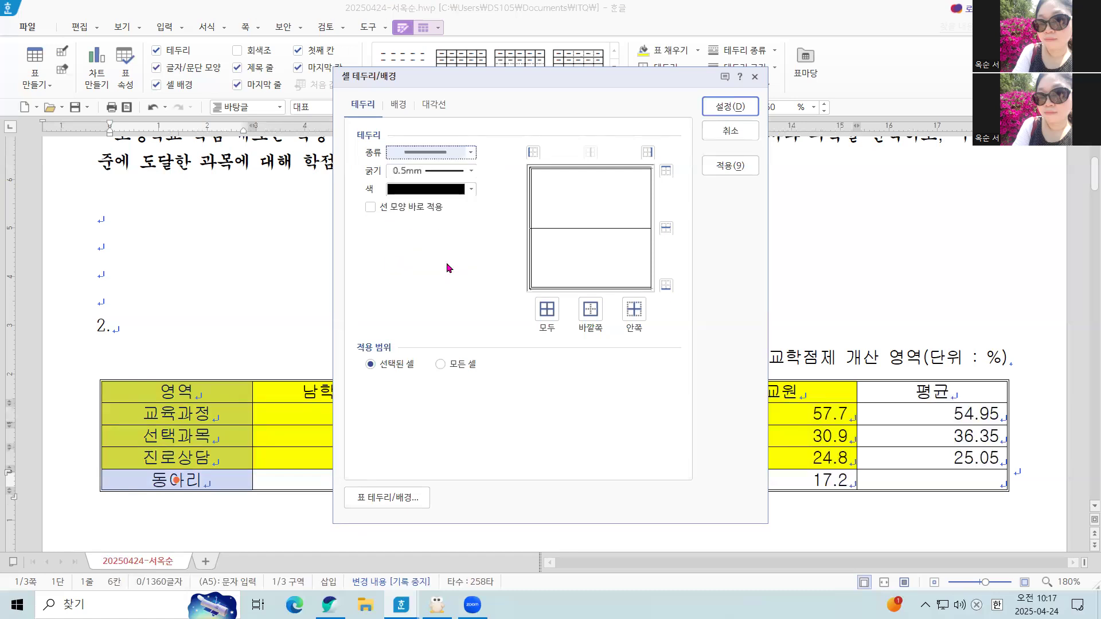
pyautogui.click(591, 310)
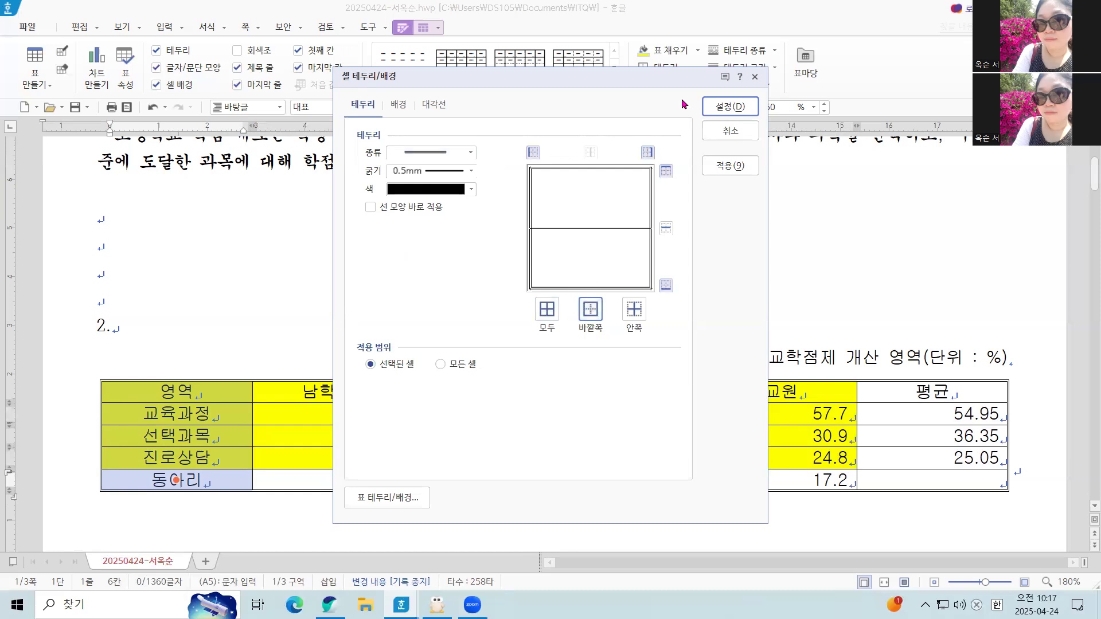
pyautogui.click(736, 110)
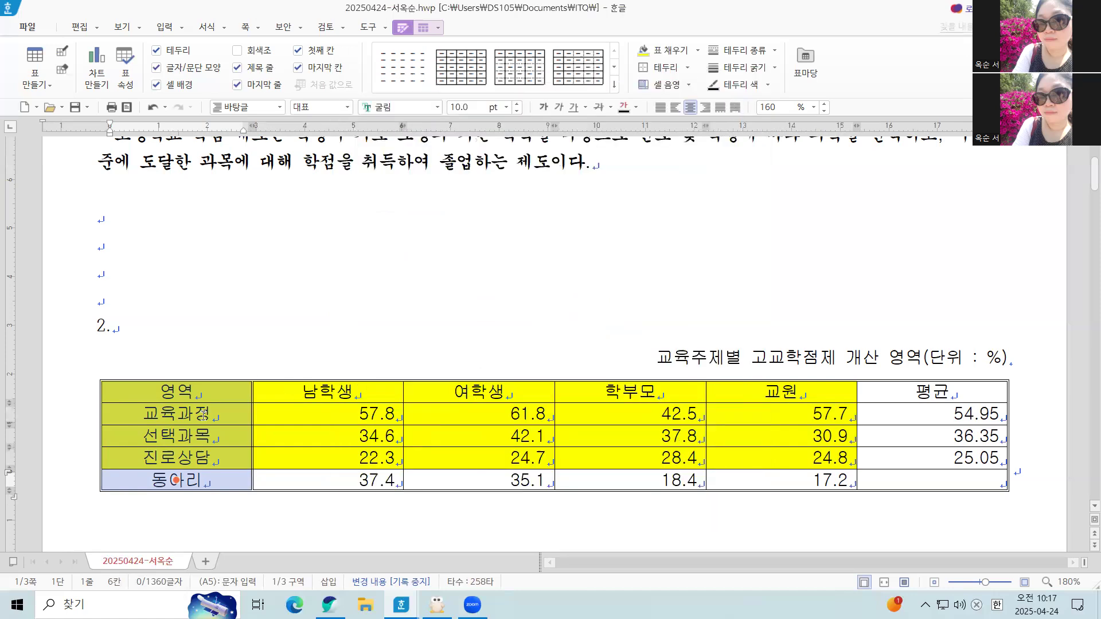
# Apply a double-line outer border around the table's header row, from 영역 to 평균
pyautogui.moveTo(174, 396); pyautogui.dragTo(920, 384)
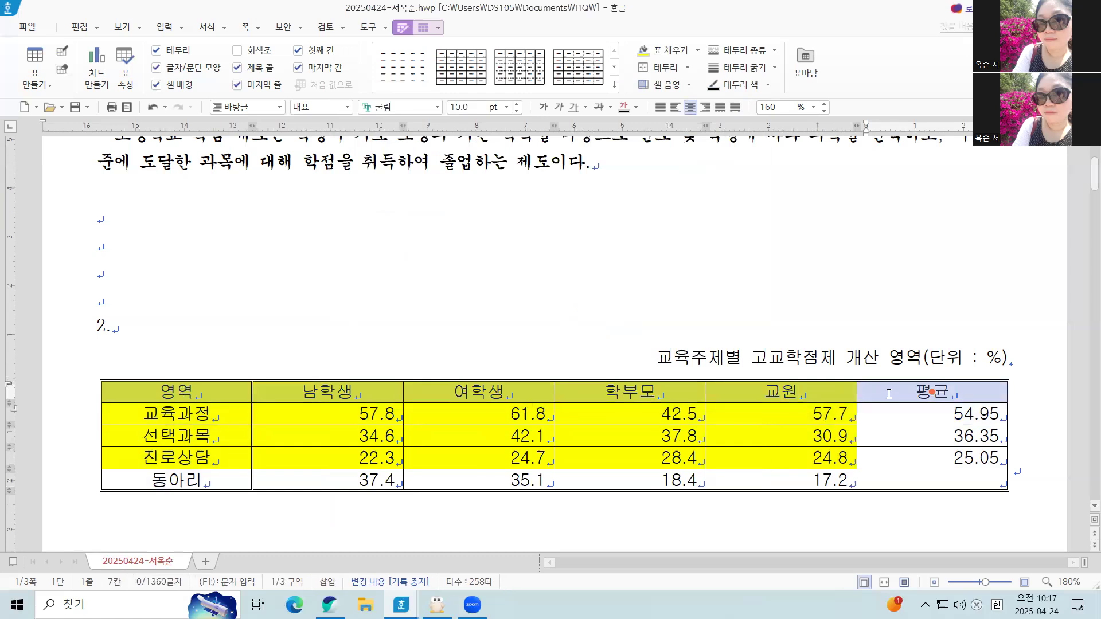
pyautogui.press('l')
pyautogui.click(442, 153)
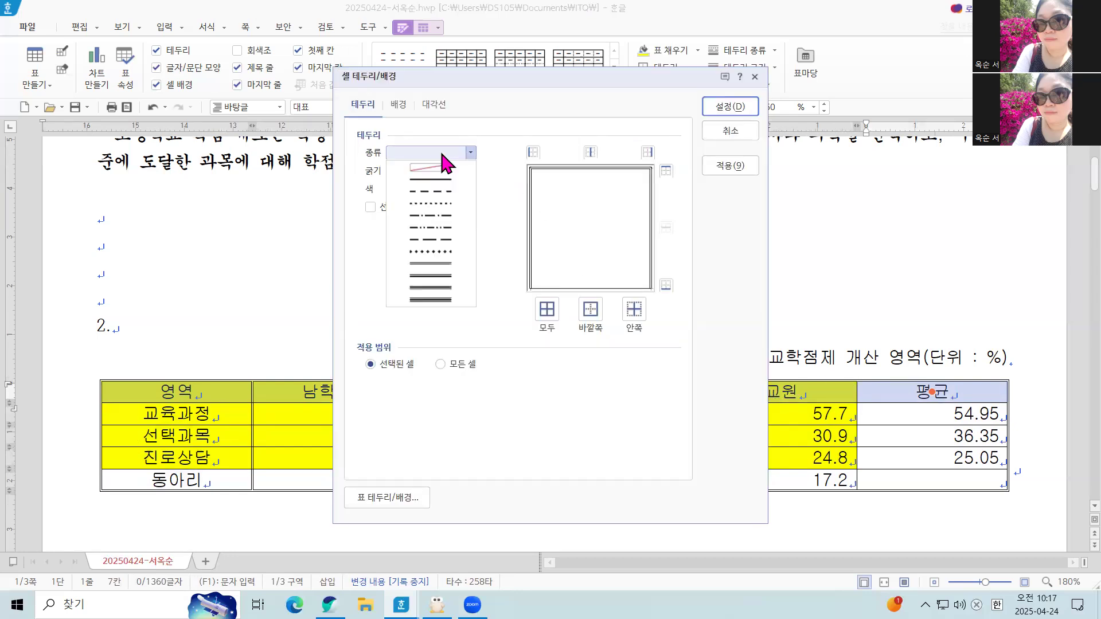
pyautogui.click(438, 275)
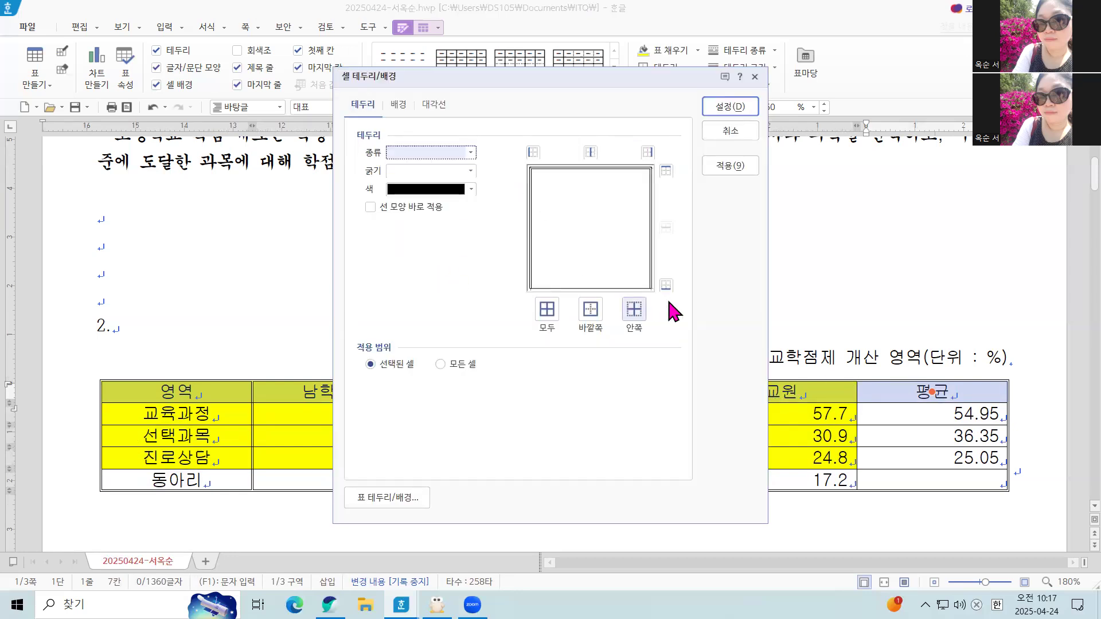
pyautogui.click(590, 309)
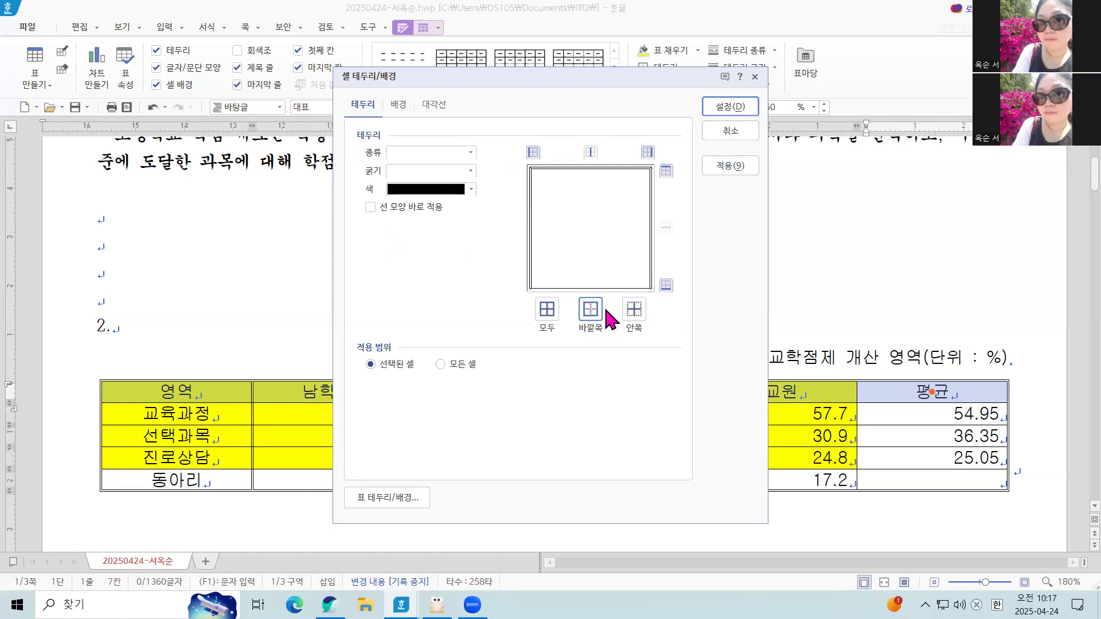
pyautogui.click(470, 153)
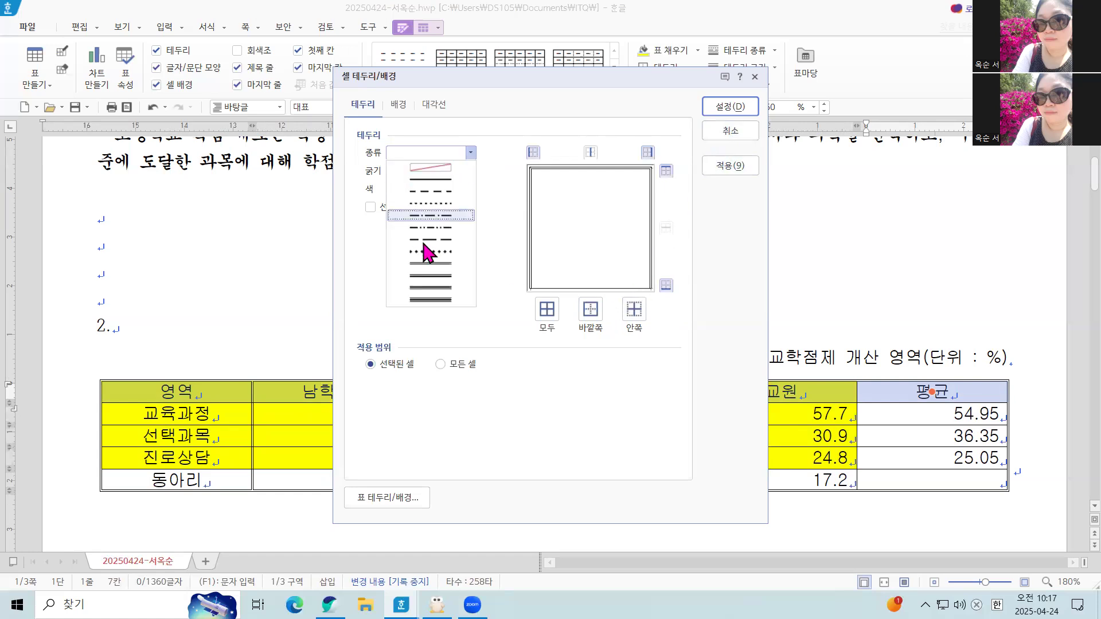
pyautogui.click(431, 274)
pyautogui.click(589, 310)
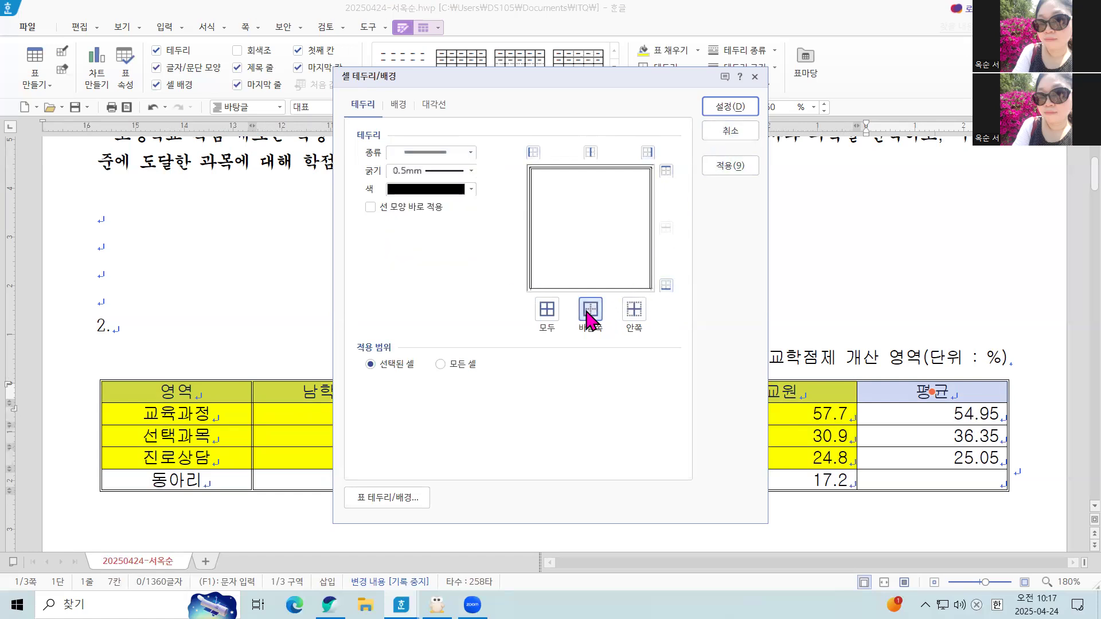
pyautogui.click(740, 107)
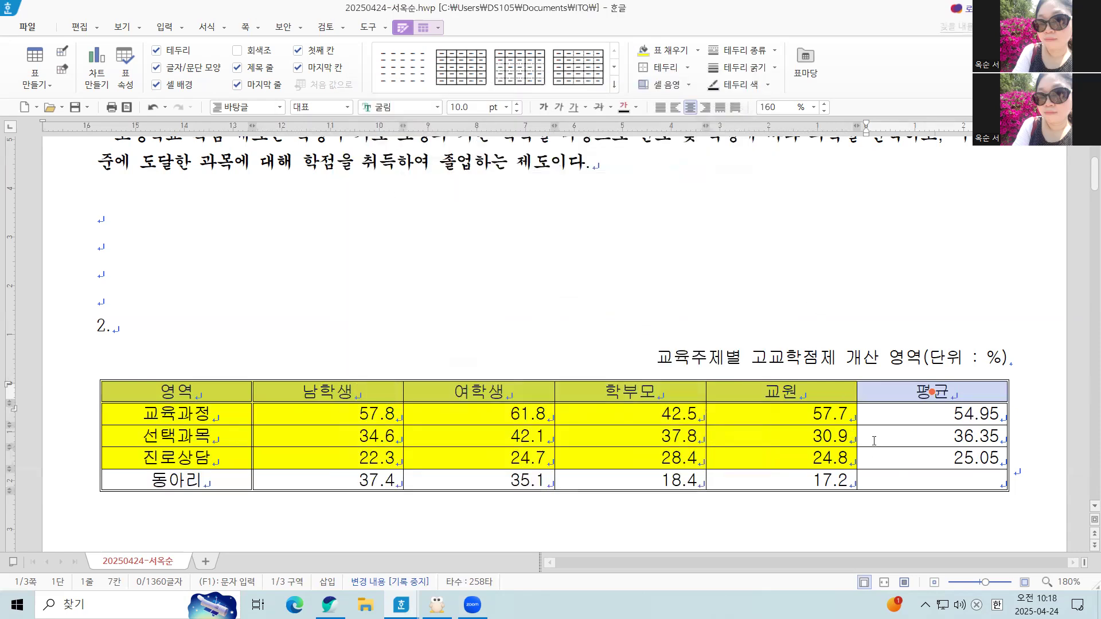
# Add both crossing diagonal lines to the empty 평균 cell of the 동아리 row
pyautogui.click(938, 480)
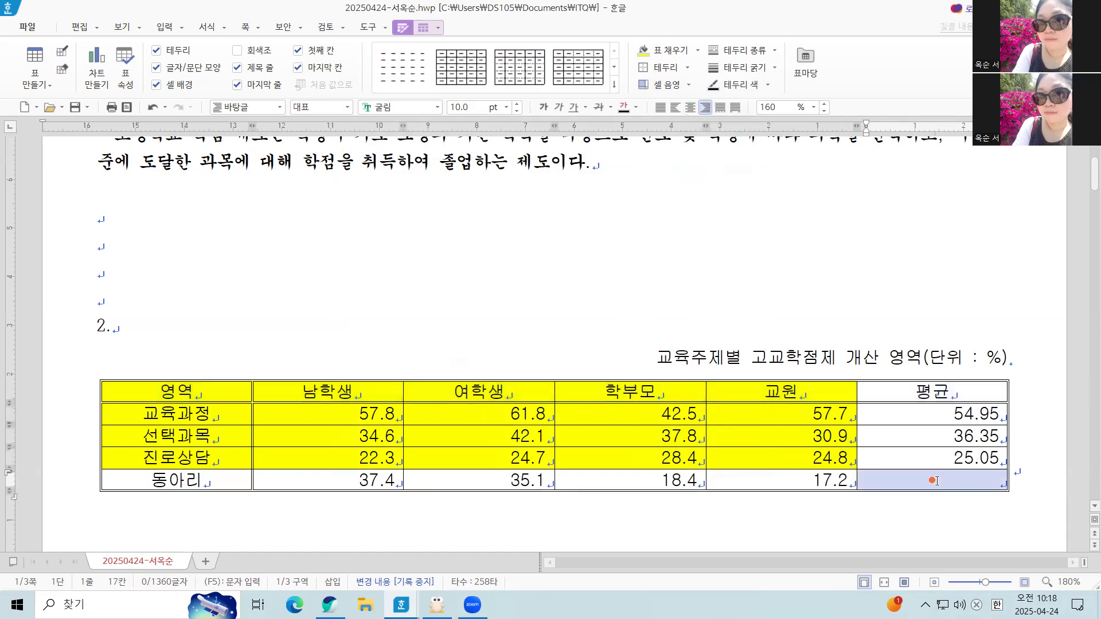
pyautogui.click(937, 480)
pyautogui.press('F5')
pyautogui.press('l')
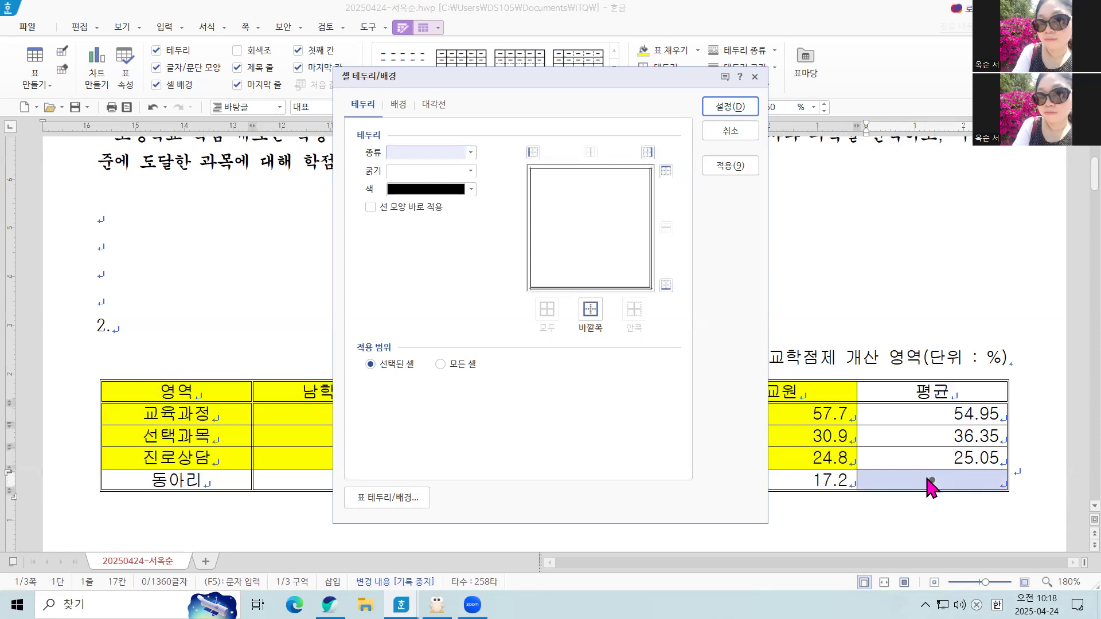
pyautogui.click(433, 105)
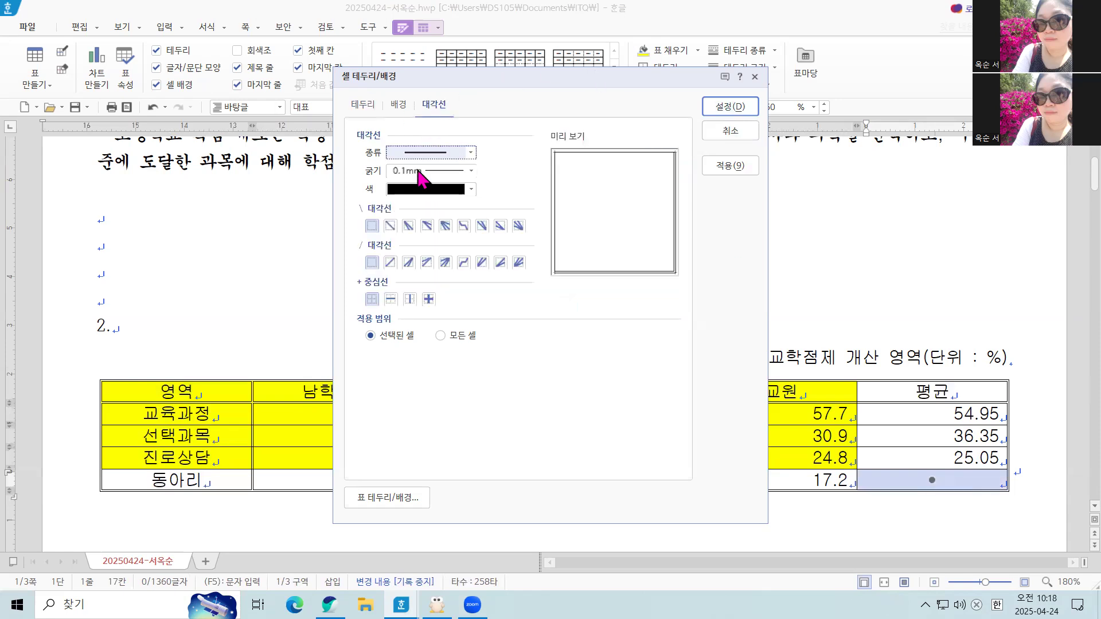
pyautogui.click(389, 226)
pyautogui.click(391, 262)
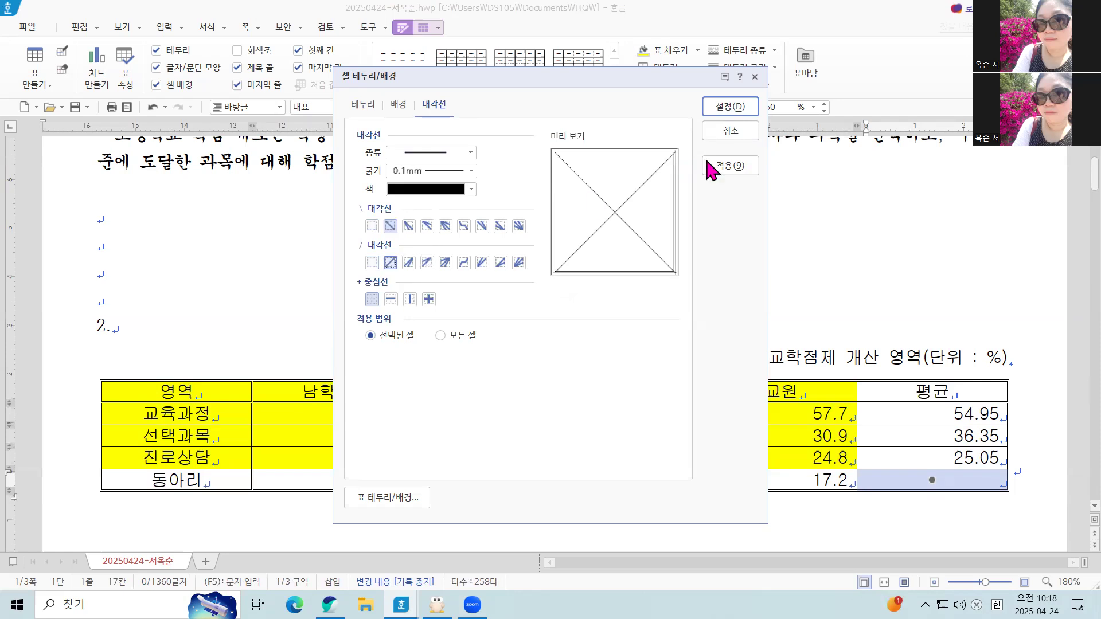
pyautogui.click(739, 109)
pyautogui.click(834, 277)
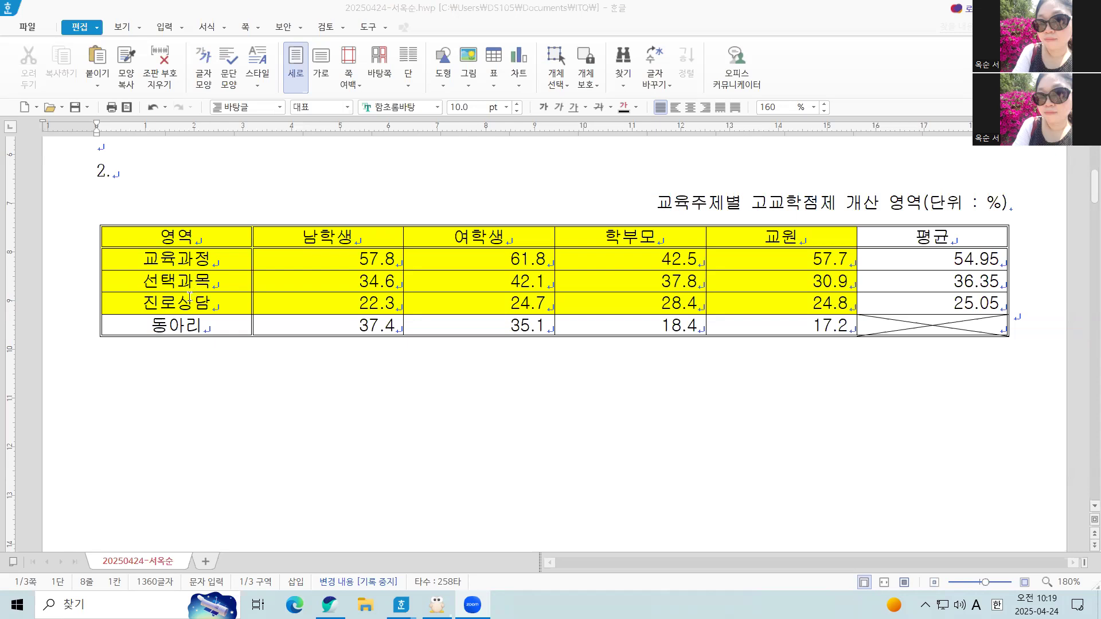
# Create a clustered column chart from the yellow table cells, 영역 through the 진로상담 row's 교원 value, keeping the chart data as is
pyautogui.moveTo(219, 240); pyautogui.dragTo(756, 299)
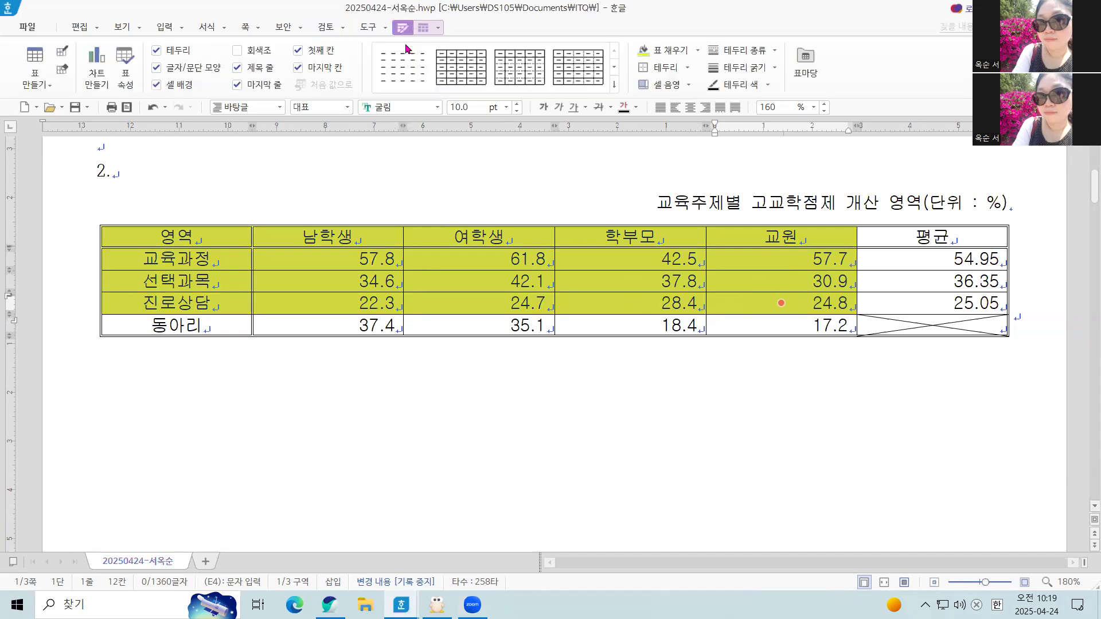
pyautogui.click(100, 69)
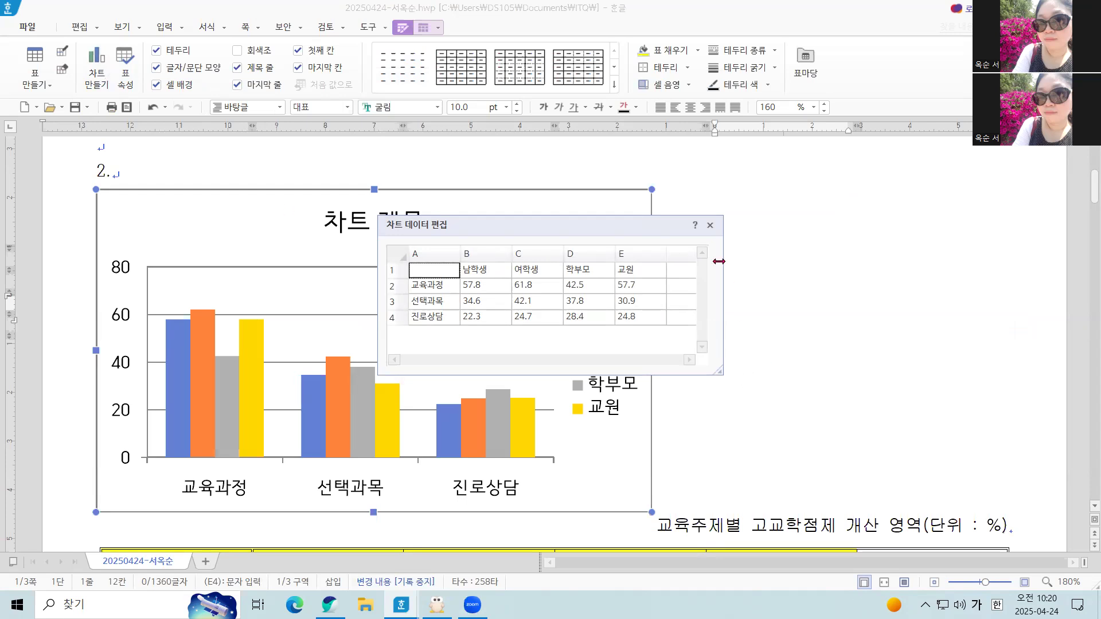
pyautogui.click(710, 227)
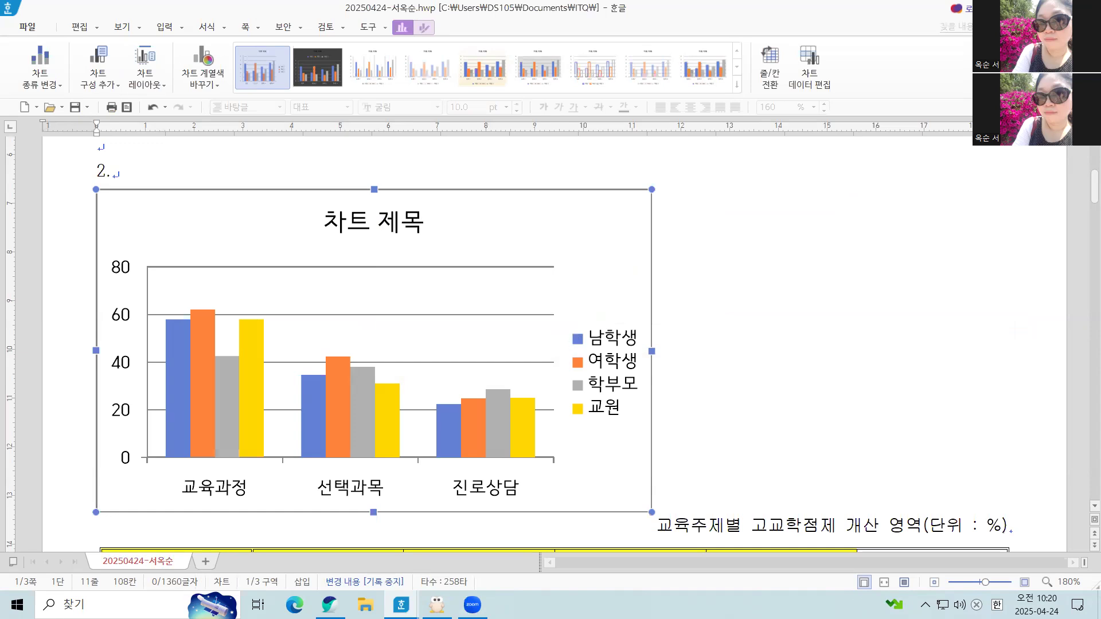
# Replace the chart title text with "교육주체별 고교학점제 개선 영역"
pyautogui.click(380, 225)
pyautogui.rightClick(381, 228)
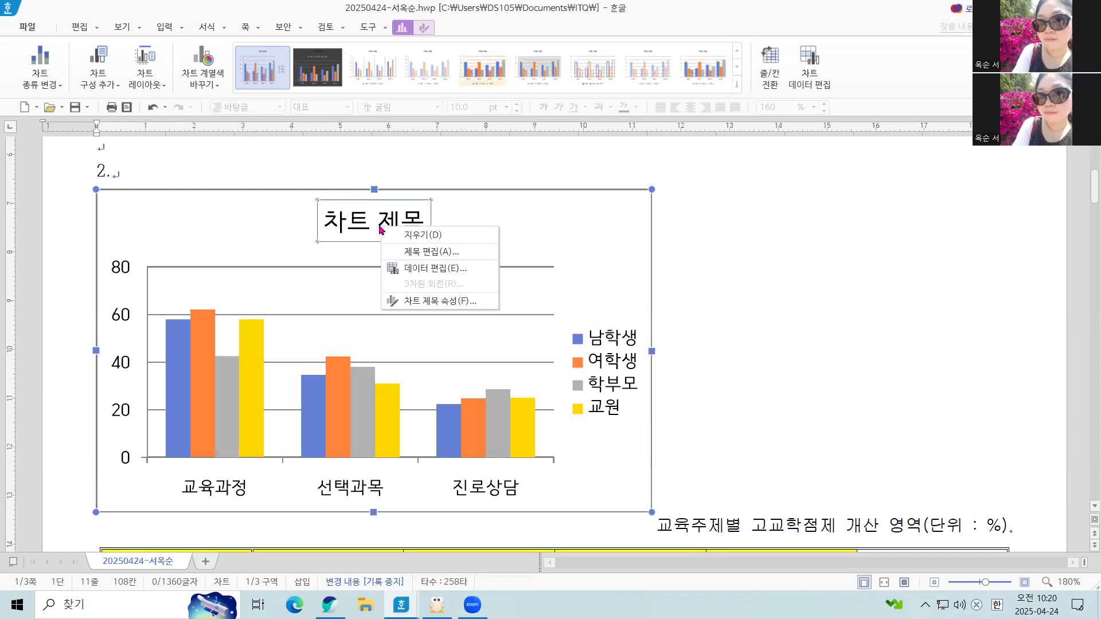
pyautogui.click(396, 253)
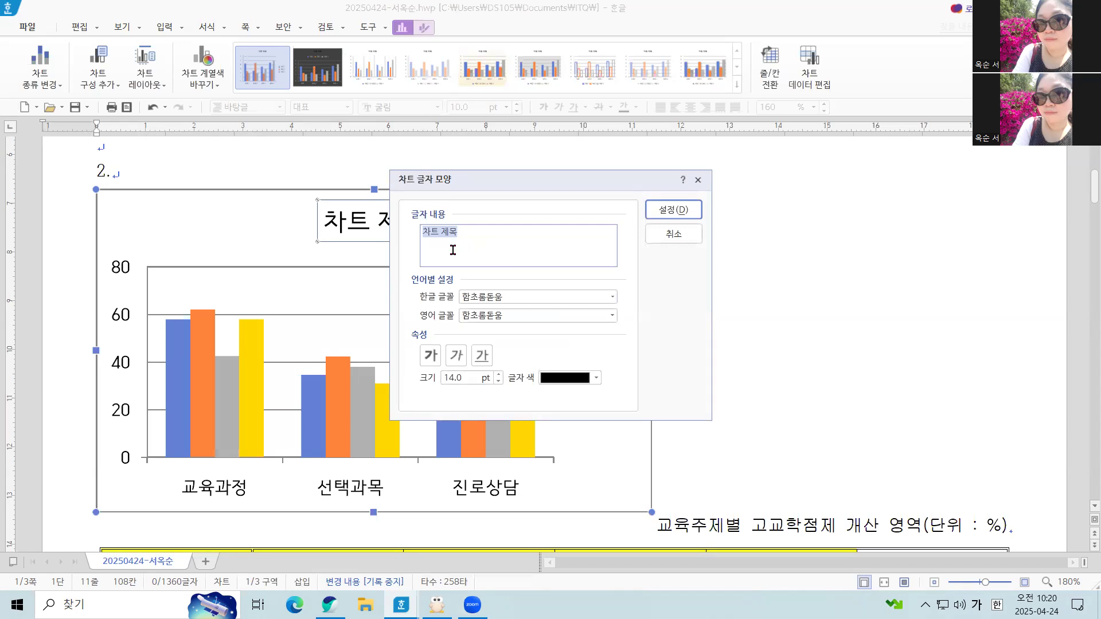
pyautogui.press('BackSpace')
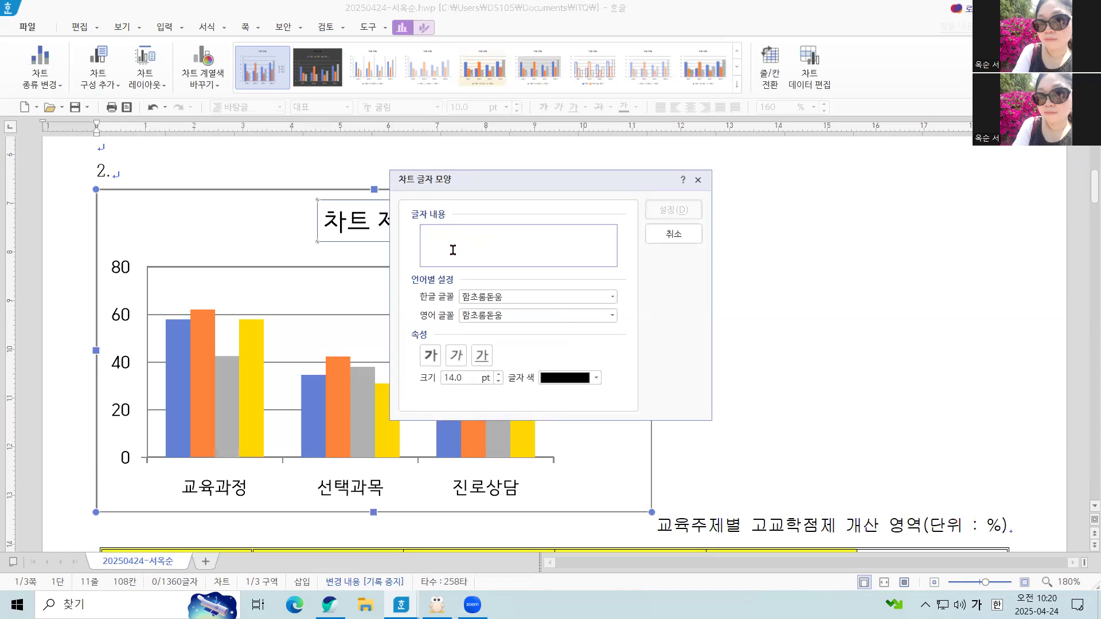
pyautogui.write('교육주제별')
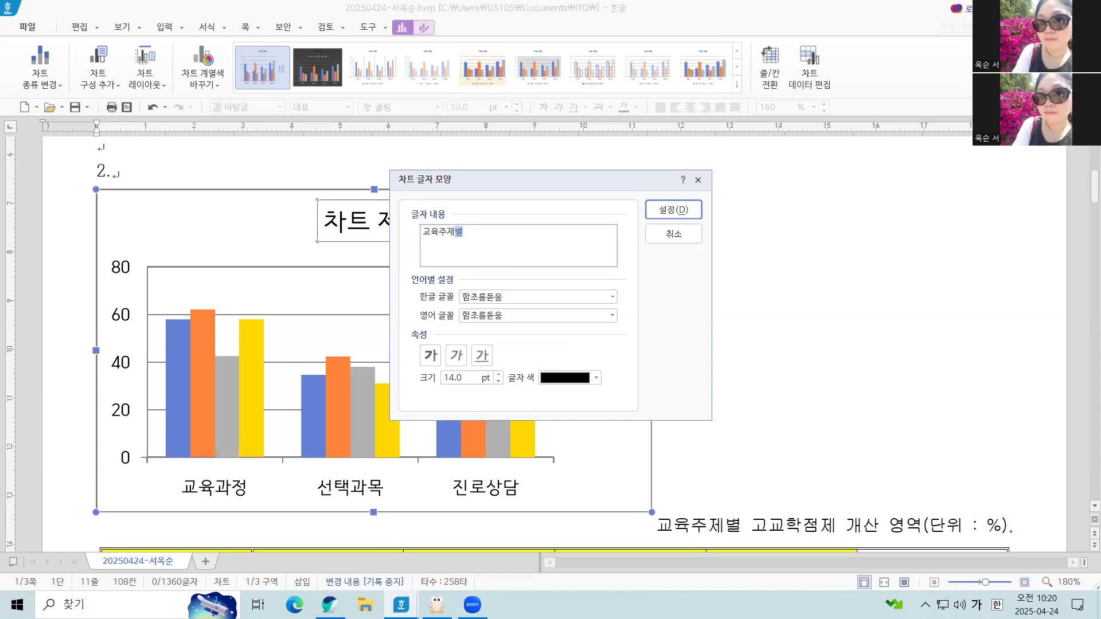
pyautogui.write(' 고교하')
pyautogui.press('BackSpace')
pyautogui.press('BackSpace')
pyautogui.press('BackSpace')
pyautogui.press('BackSpace')
pyautogui.press('BackSpace')
pyautogui.press('BackSpace')
pyautogui.hotkey('alt', 'Tab')
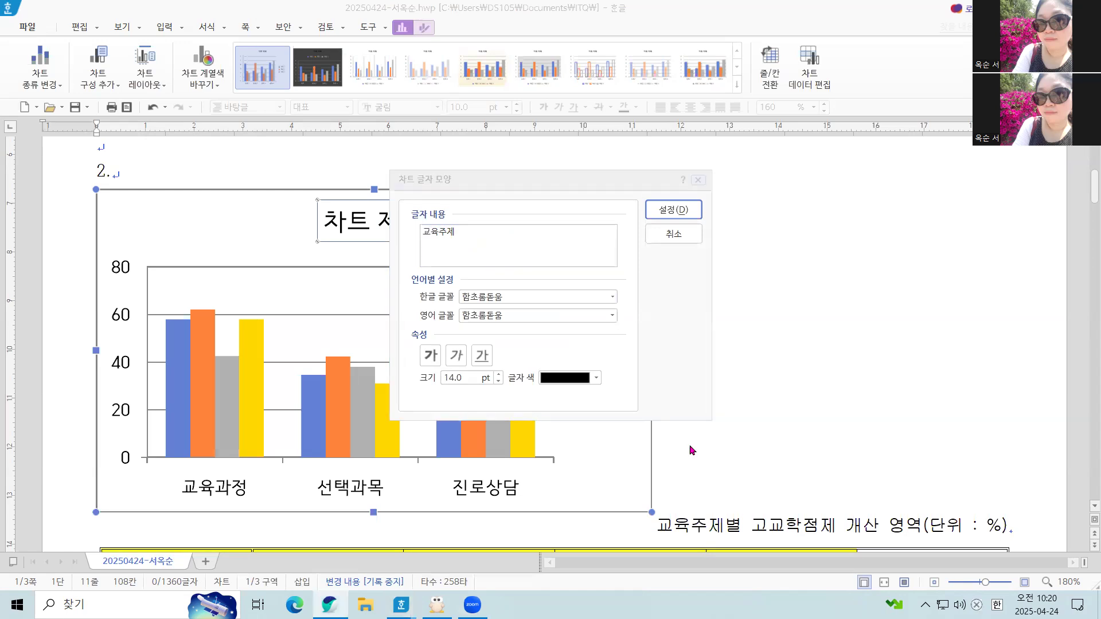
pyautogui.click(538, 246)
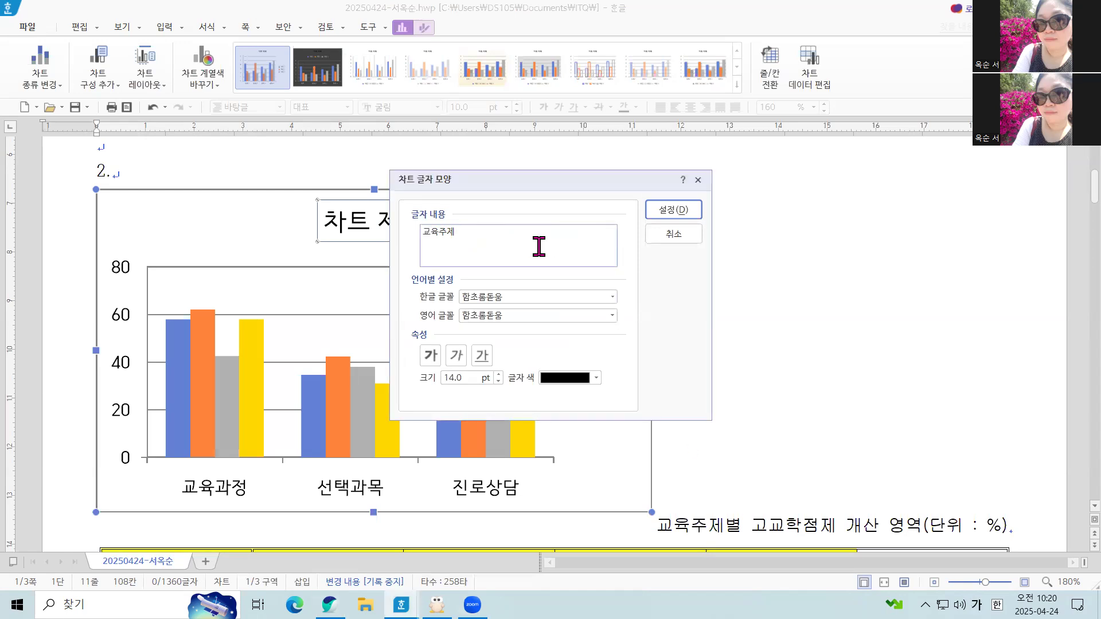
pyautogui.press('BackSpace')
pyautogui.write('ㅈ')
pyautogui.write('별')
pyautogui.write(' 고교학점ㅈ')
pyautogui.write('제 개선 영역')
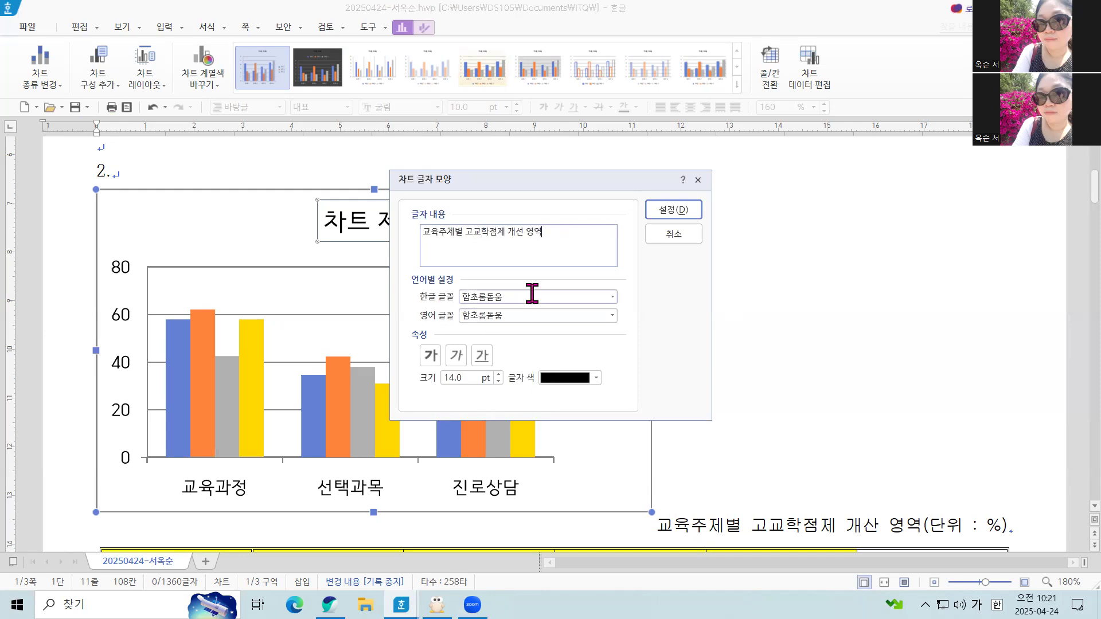
# Set both the Korean and English fonts of the chart title to 궁서
pyautogui.click(609, 296)
pyautogui.scroll(10, 481, 379)
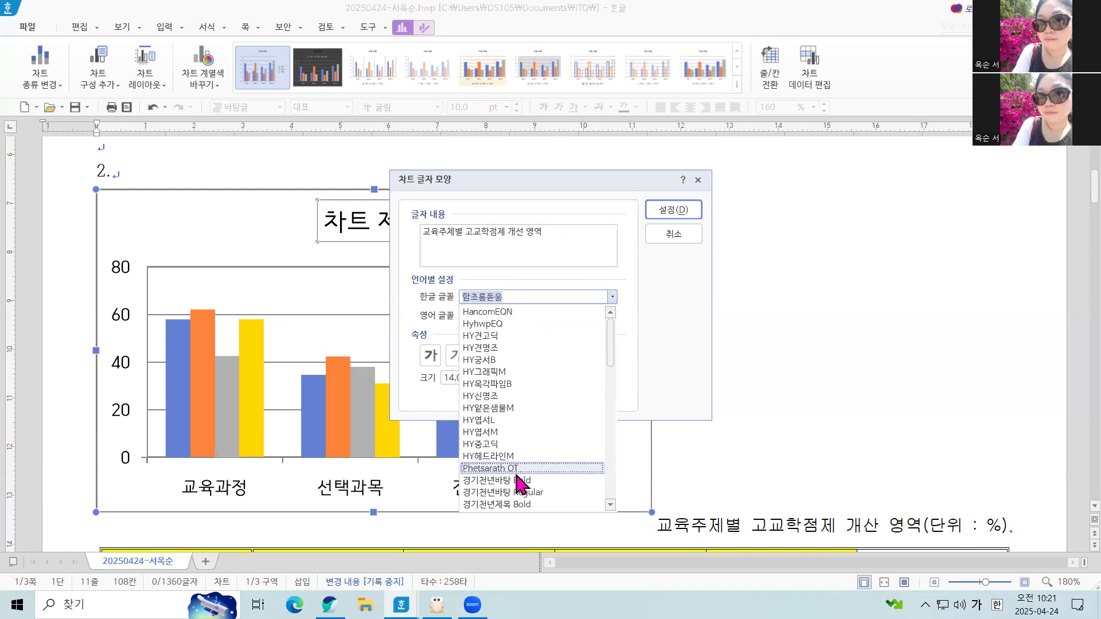
pyautogui.scroll(-2, 513, 482)
pyautogui.click(491, 504)
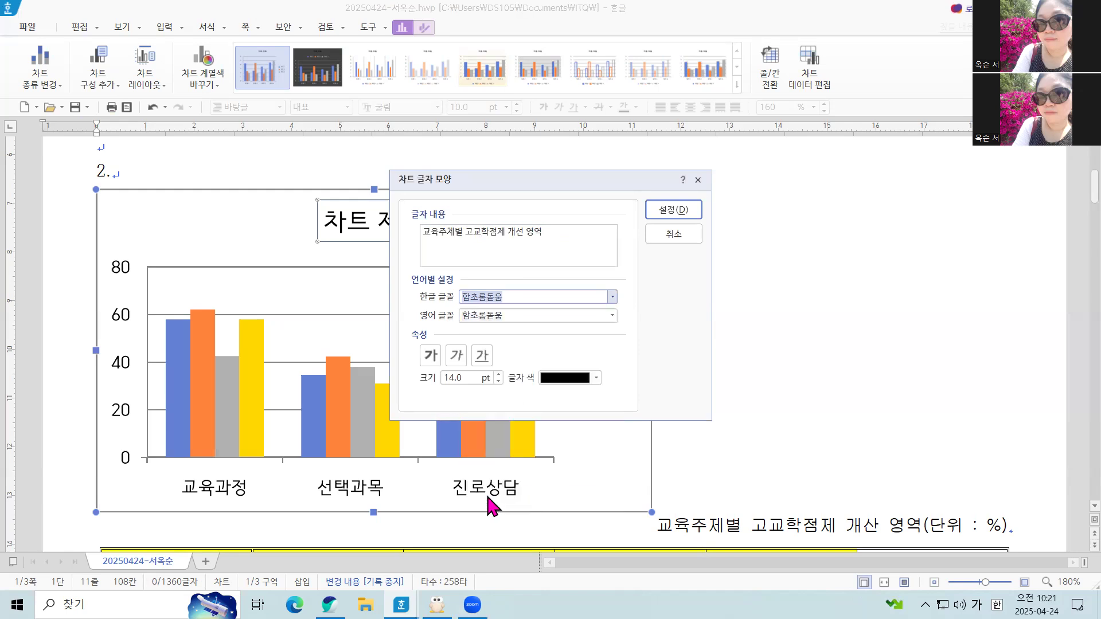
pyautogui.click(516, 315)
pyautogui.click(612, 314)
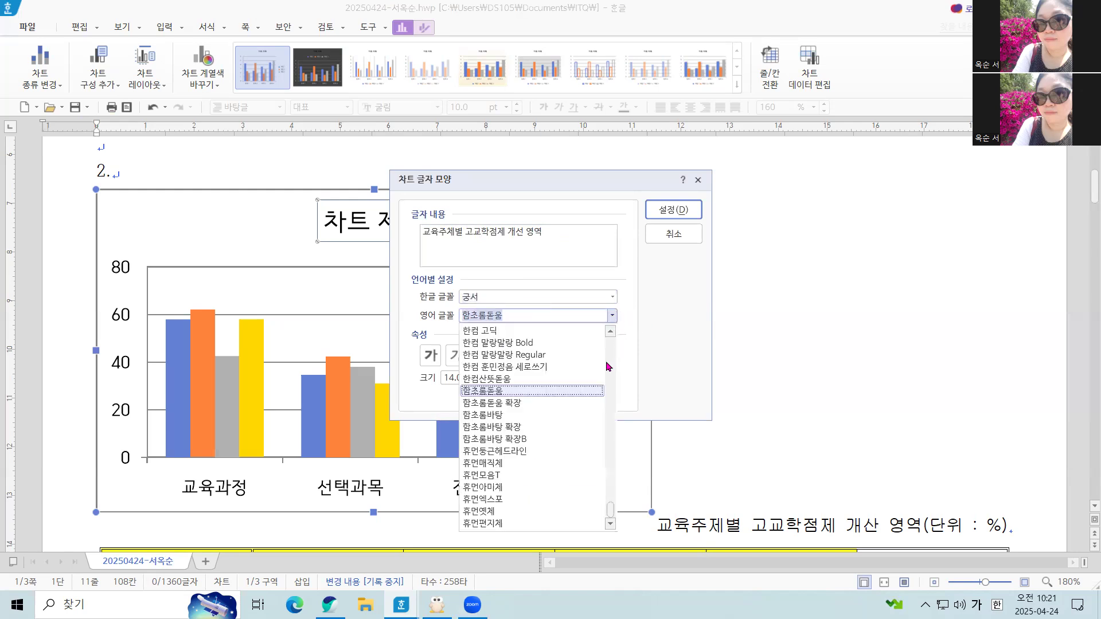
pyautogui.scroll(11, 486, 450)
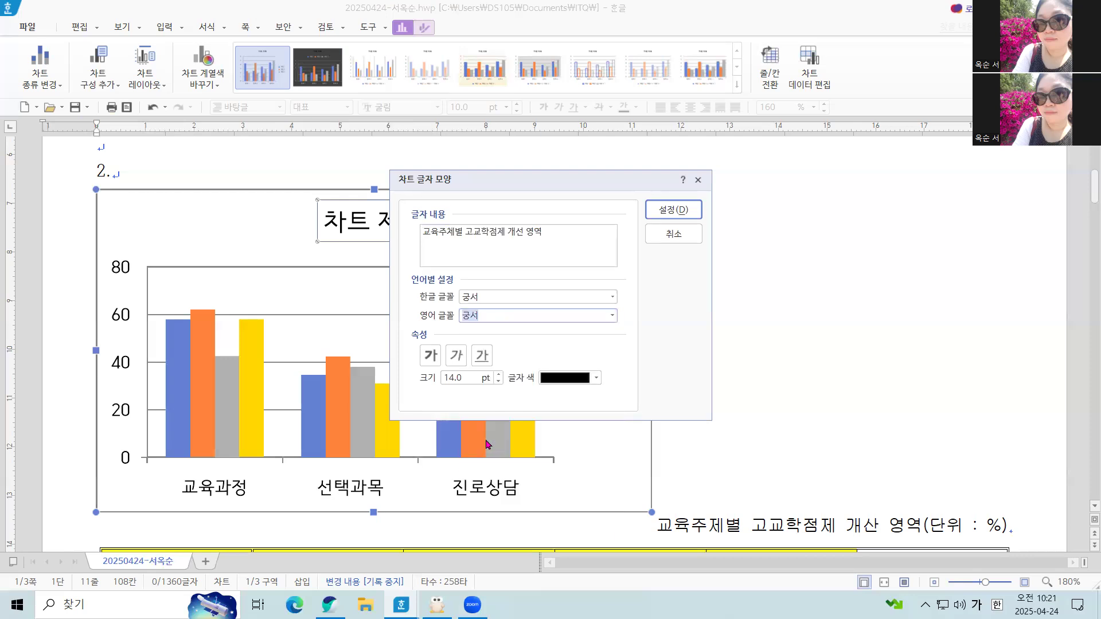
# Make the chart title bold at 12 pt and apply the text settings
pyautogui.click(430, 362)
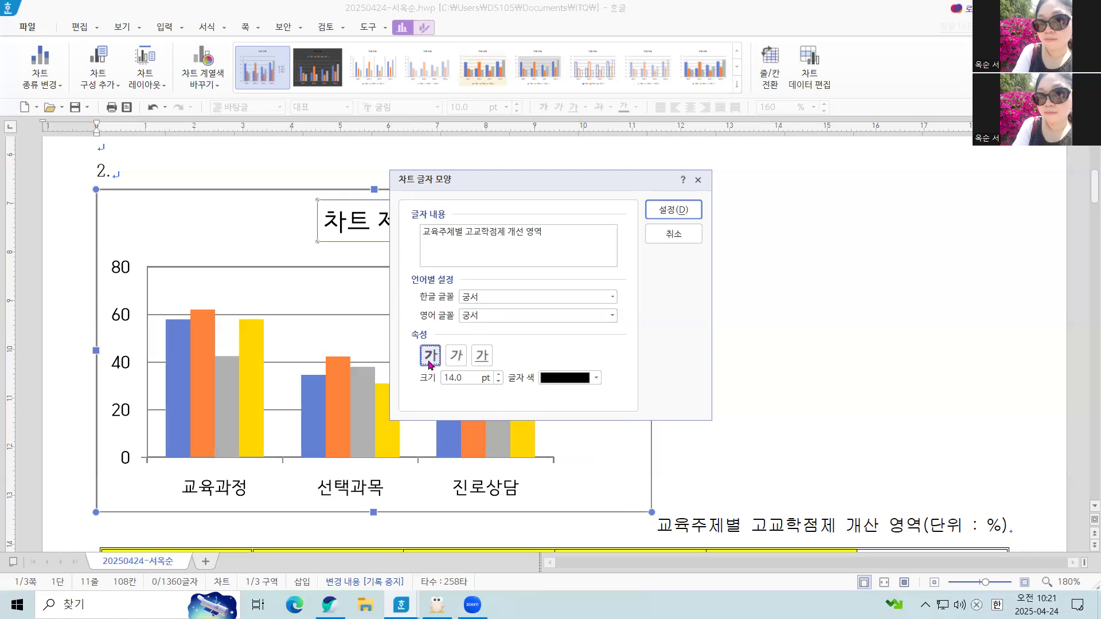
pyautogui.click(498, 381)
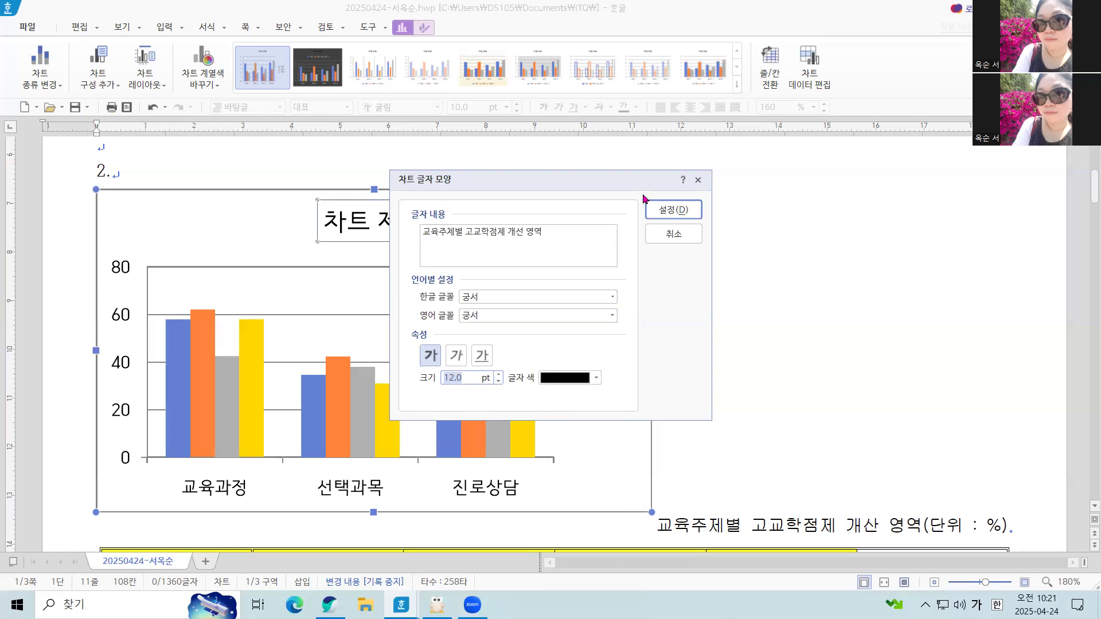
pyautogui.click(671, 211)
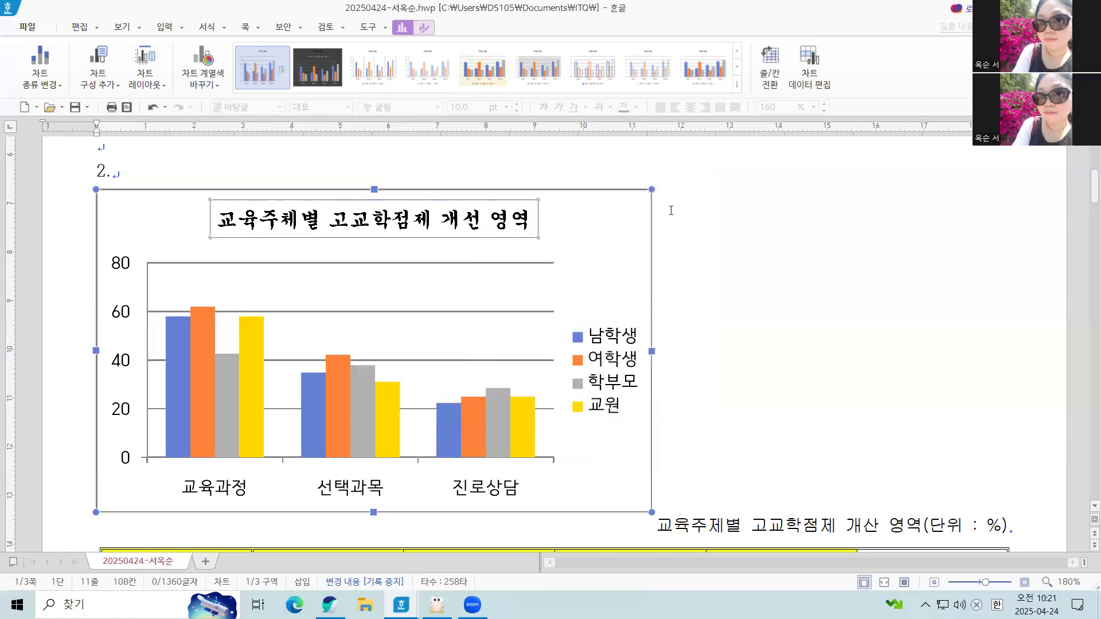
# Give the chart title box a white fill and a black outline in its title properties
pyautogui.rightClick(373, 224)
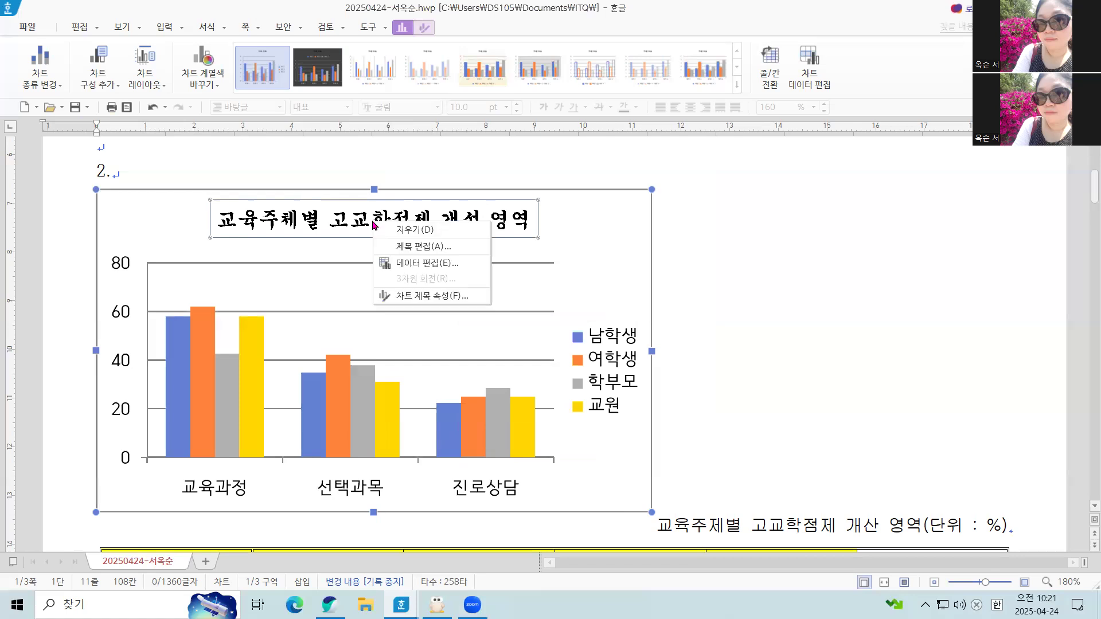
pyautogui.click(394, 297)
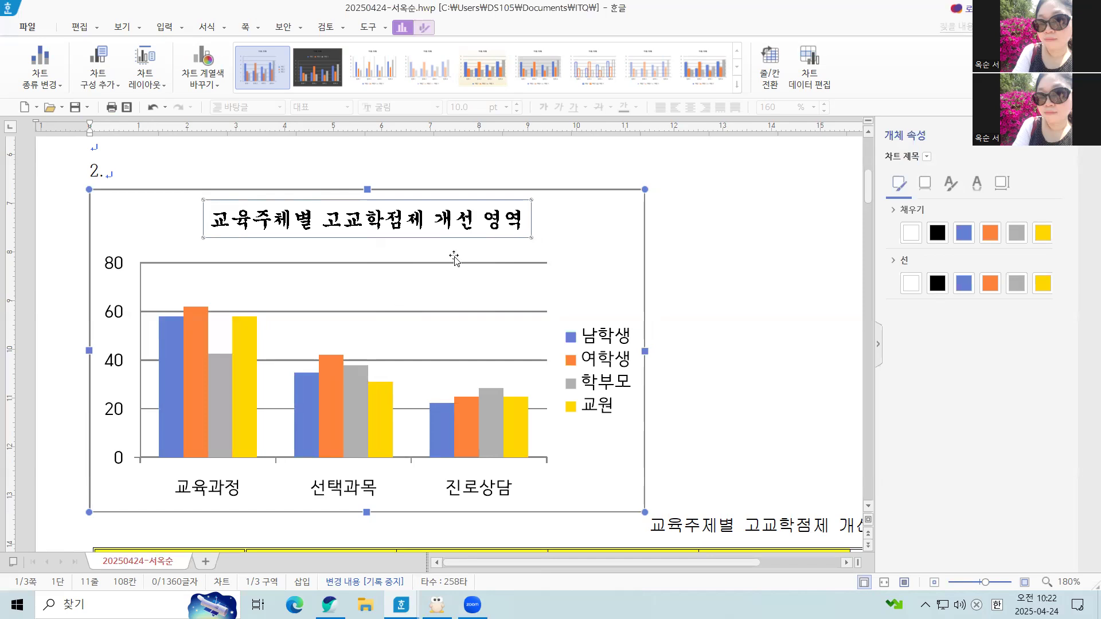
pyautogui.click(914, 235)
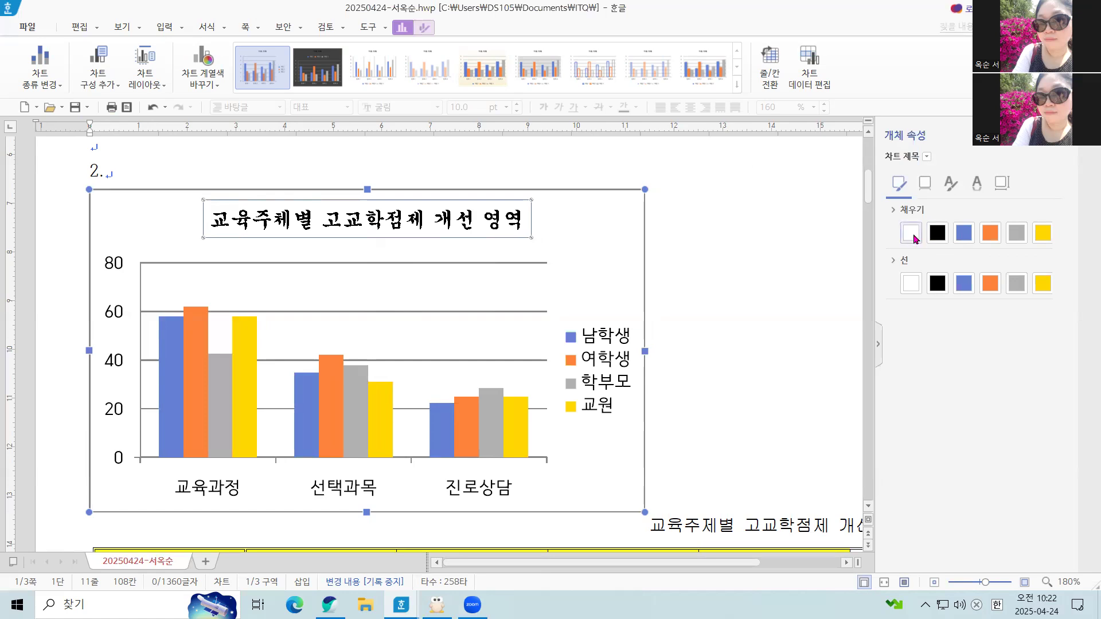
pyautogui.click(938, 283)
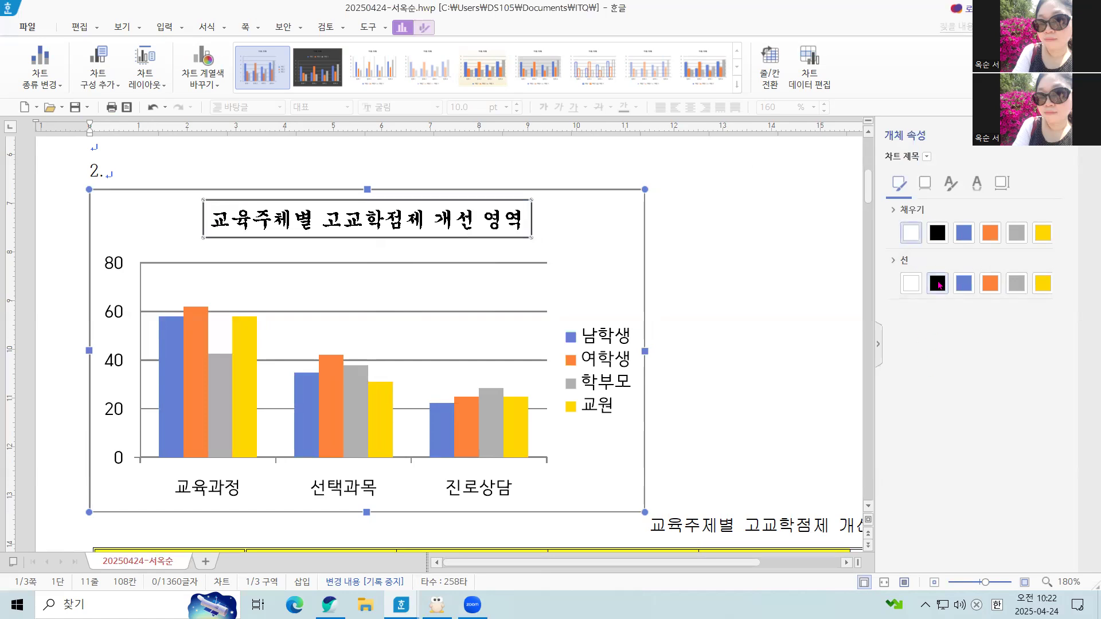
# Apply a lower-right diagonal shadow to the chart title box
pyautogui.click(924, 185)
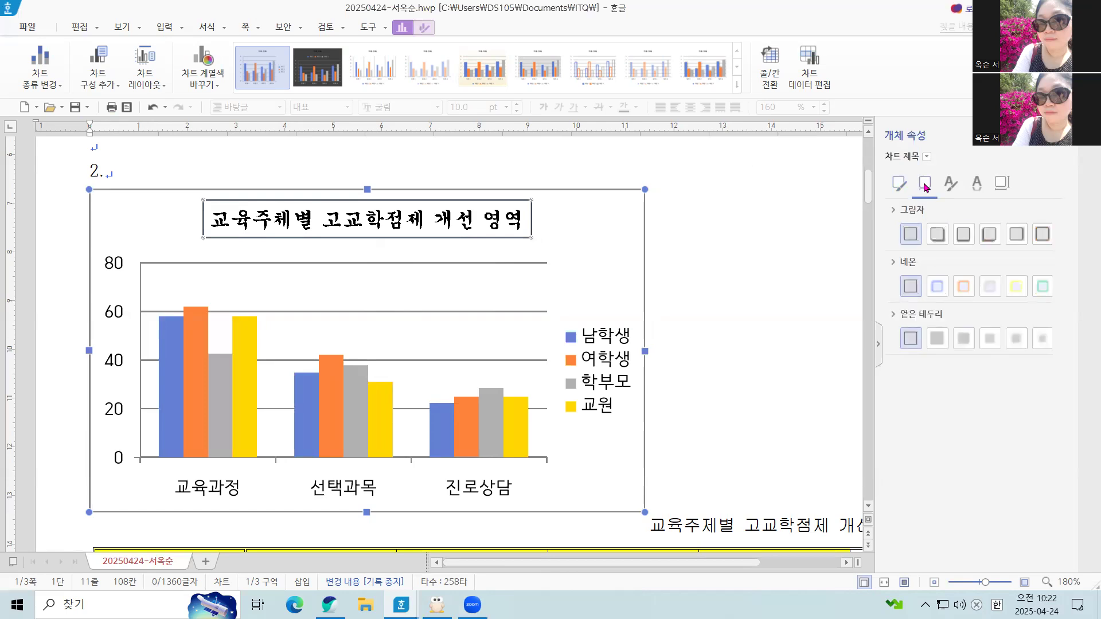
pyautogui.click(933, 243)
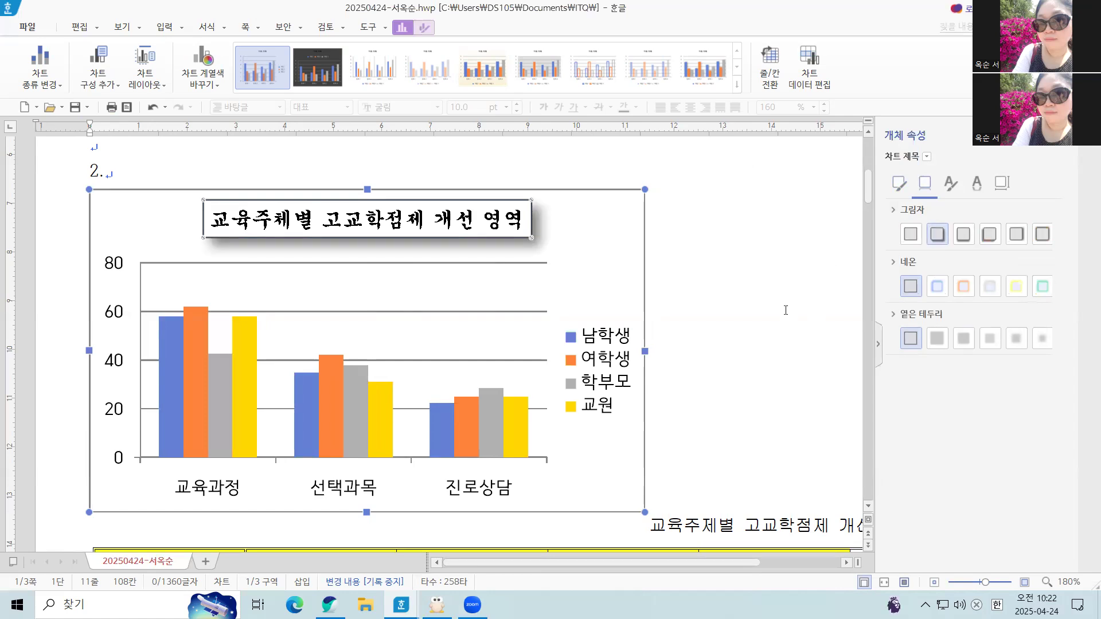
pyautogui.click(589, 214)
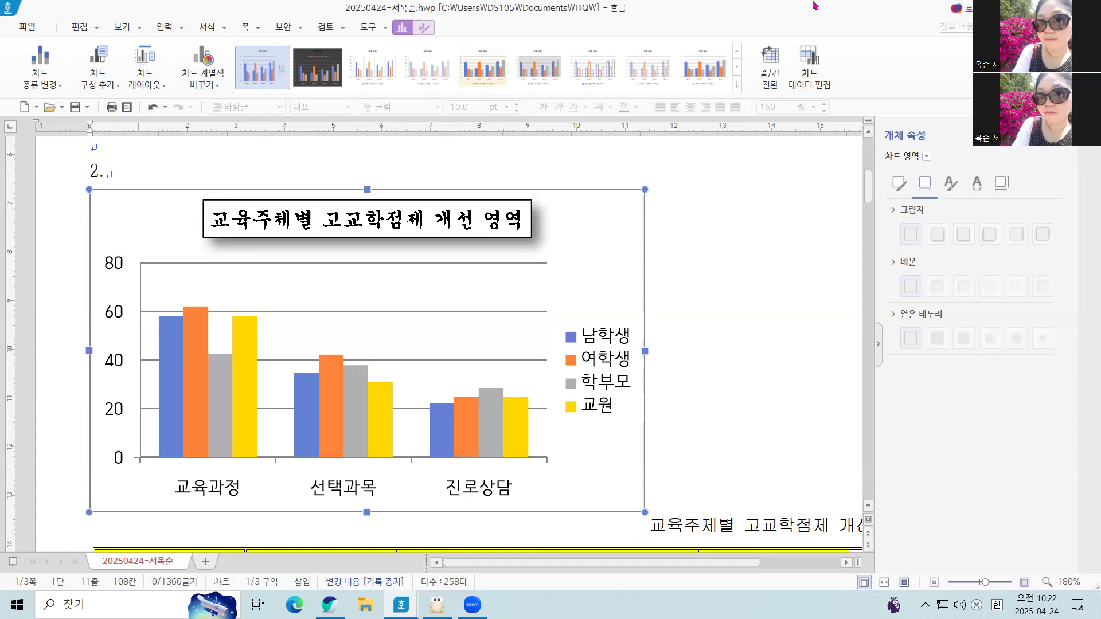
# Switch to the exam PDF 한글(C형)_문제지.pdf in the browser and review the chart conditions and sample output chart
pyautogui.hotkey('alt', 'Tab')
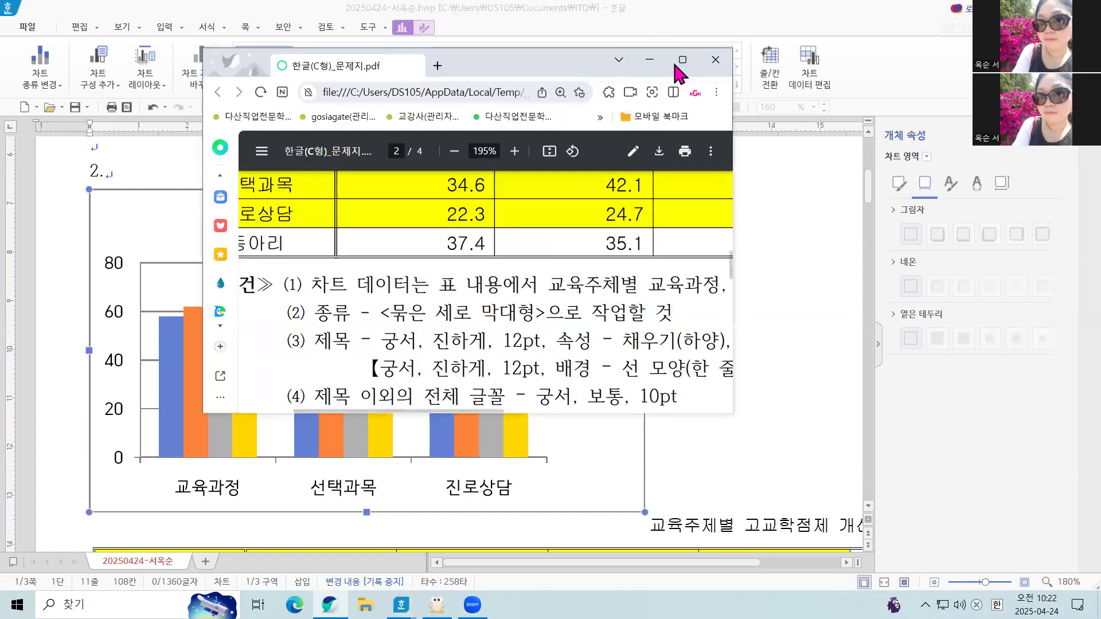
pyautogui.click(682, 61)
pyautogui.scroll(-3, 579, 349)
pyautogui.keyDown('ctrl'); pyautogui.scroll(-4, 579, 346); pyautogui.keyUp('ctrl')
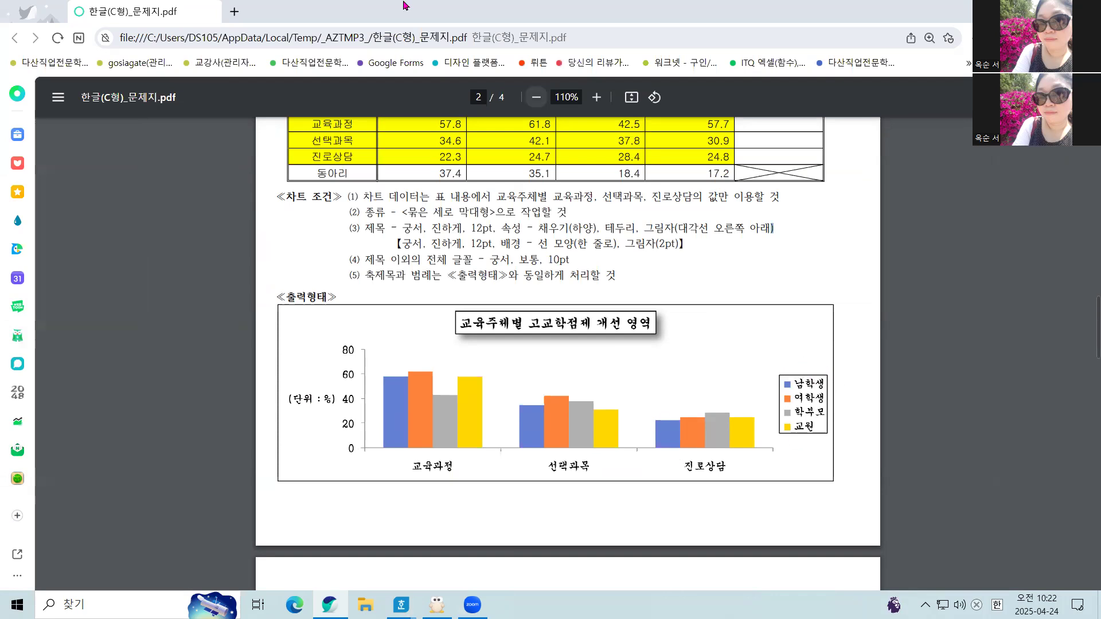
pyautogui.hotkey('alt', 'Tab')
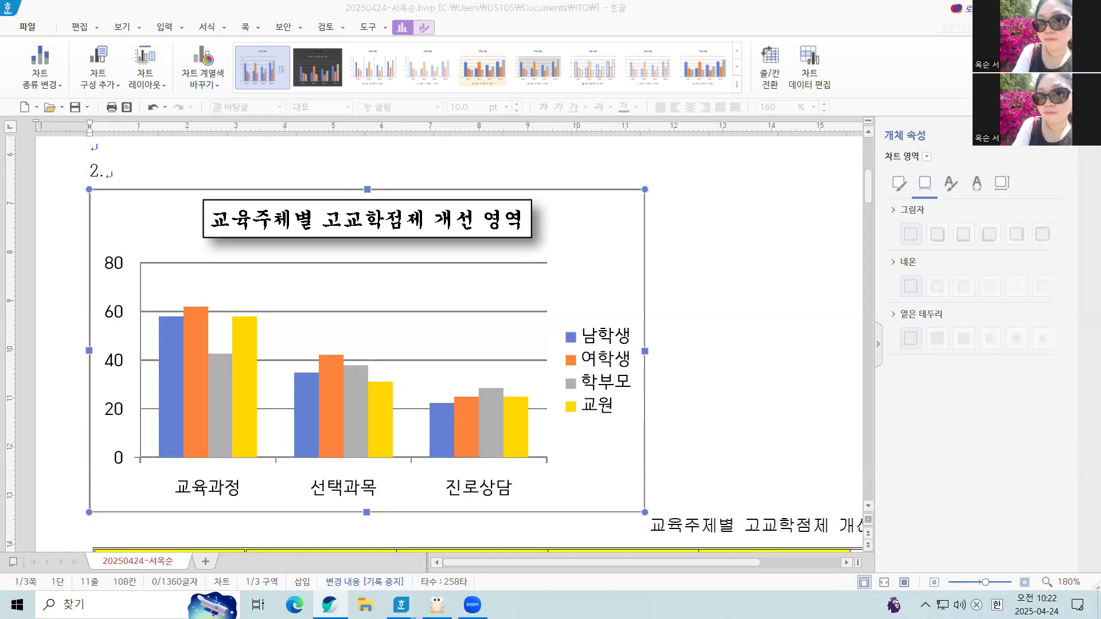
# Select the chart area and open the choices for adding chart elements
pyautogui.click(616, 218)
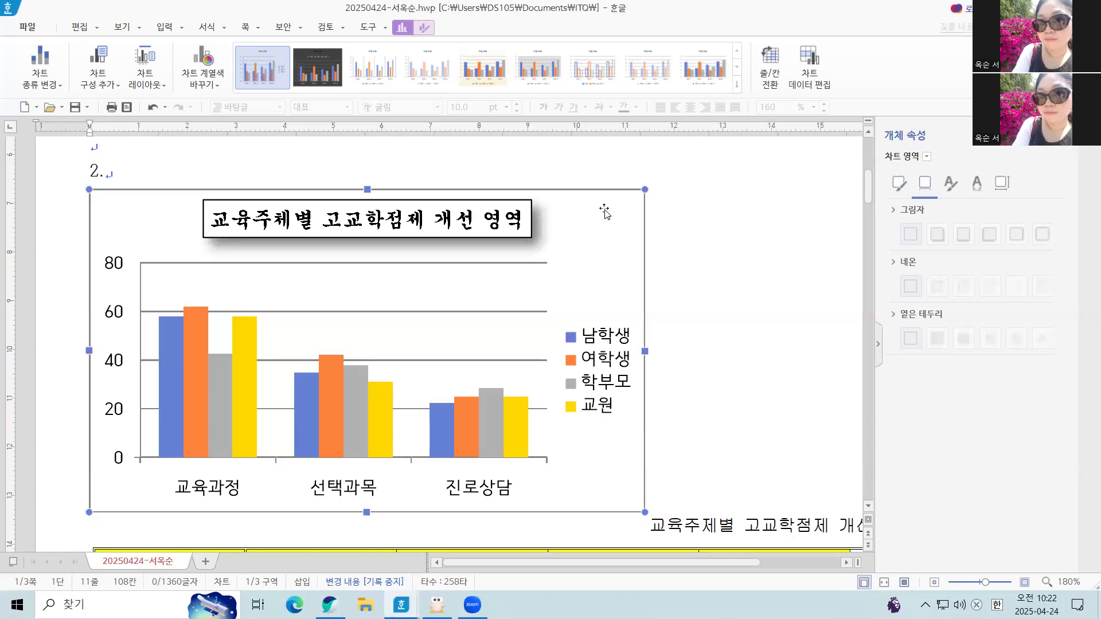
pyautogui.click(106, 90)
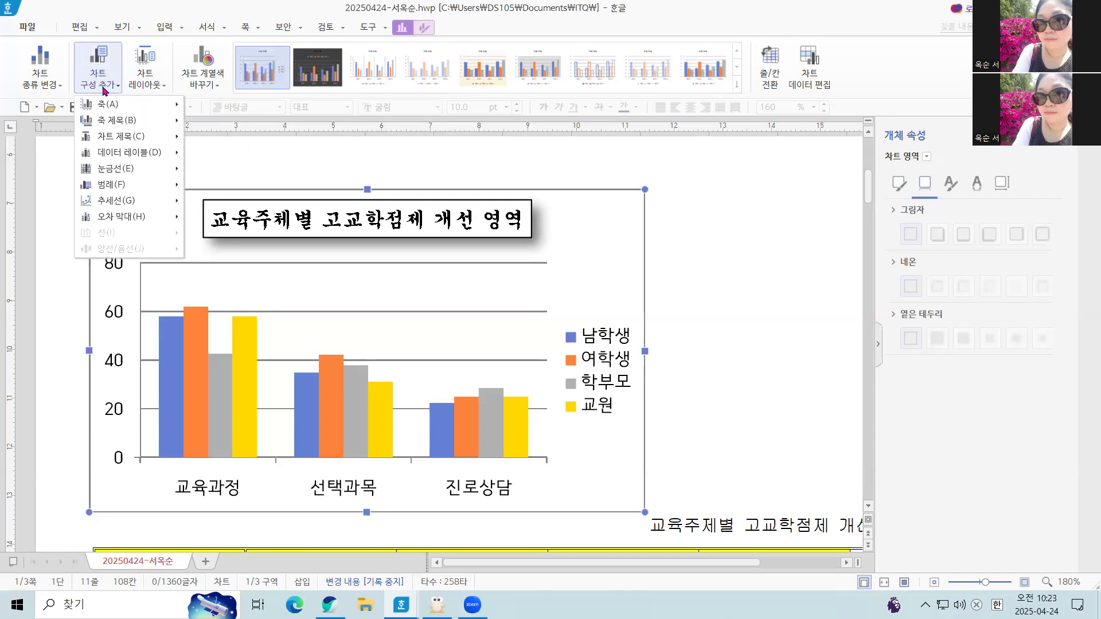
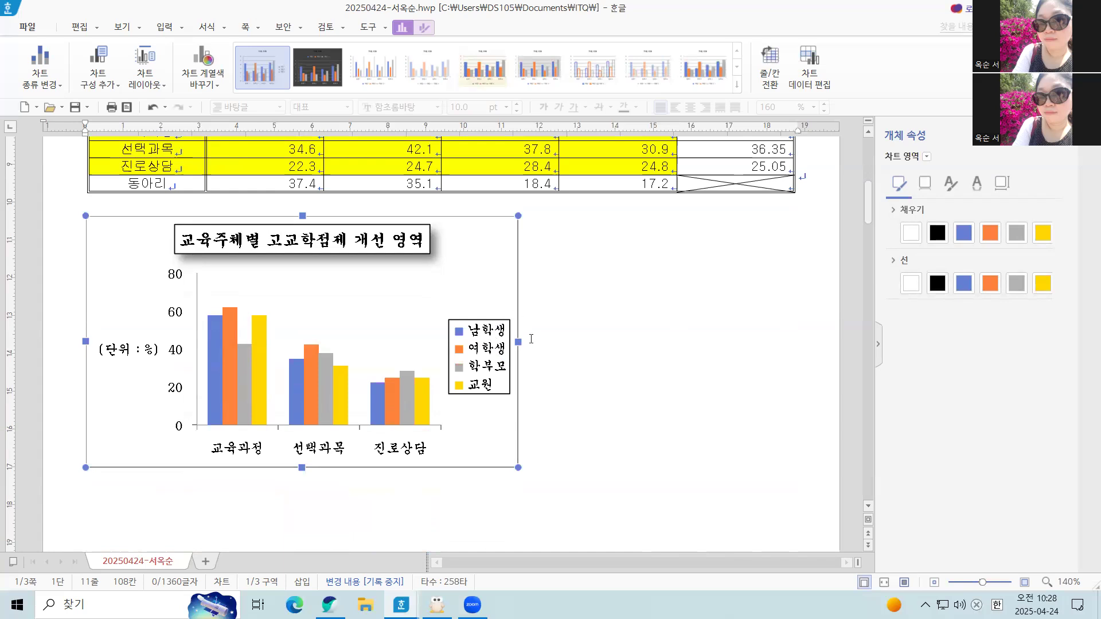
# Widen the chart so its outer edge lines up with the edge of the table above, and deselect it
pyautogui.moveTo(518, 342); pyautogui.dragTo(795, 371)
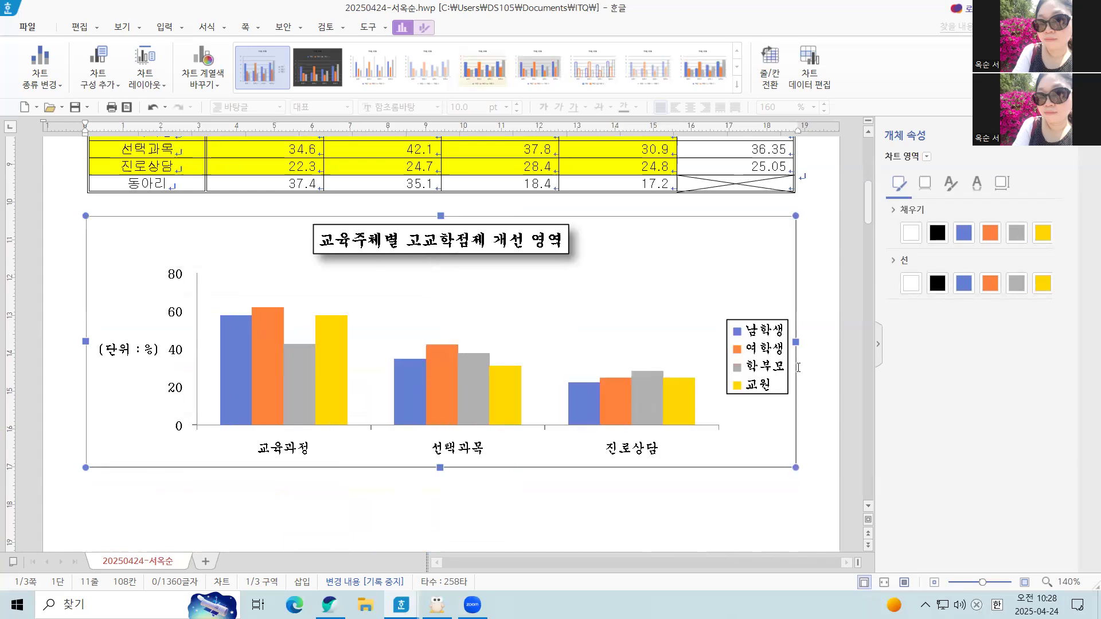
pyautogui.click(651, 523)
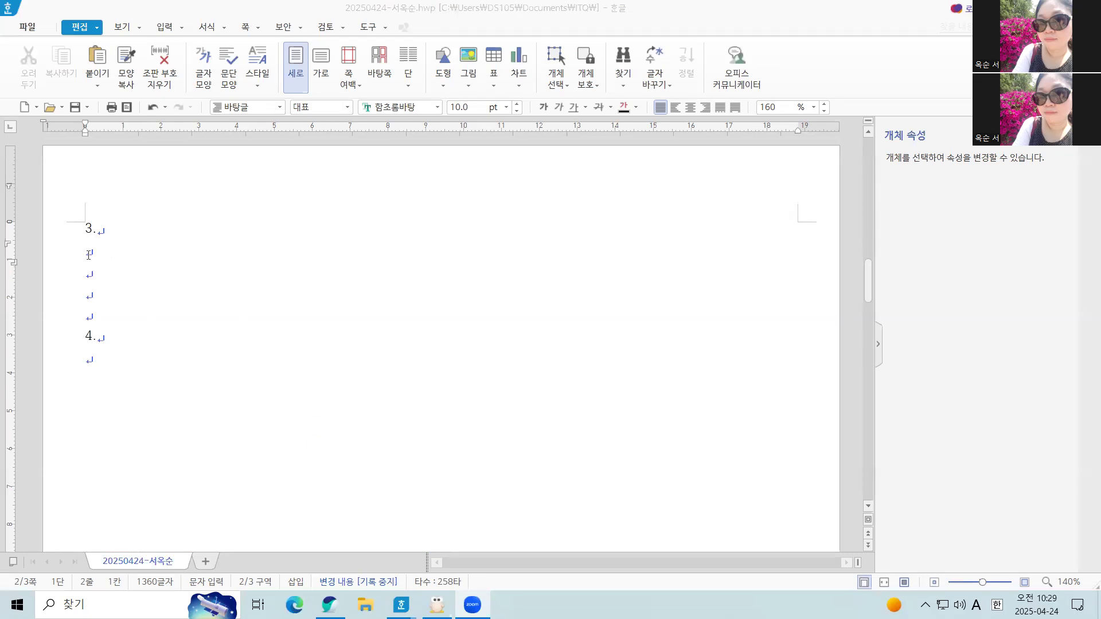
# Enter the label (1) on the line below item 3 and start a new equation after it
pyautogui.click(125, 272)
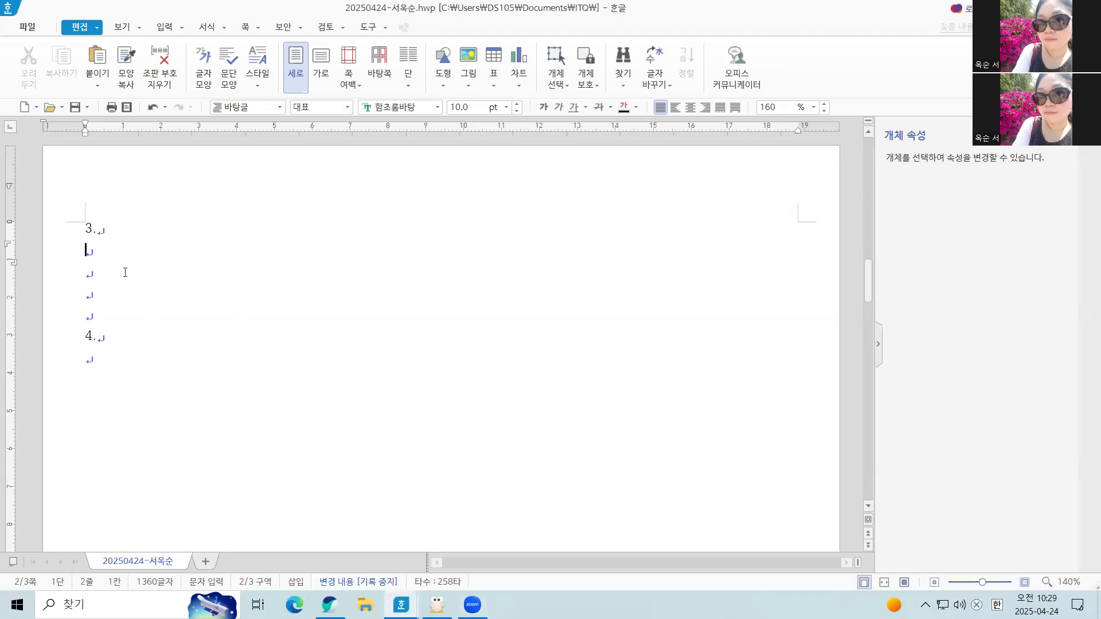
pyautogui.write('(1)')
pyautogui.press('Hangul')
pyautogui.click(165, 27)
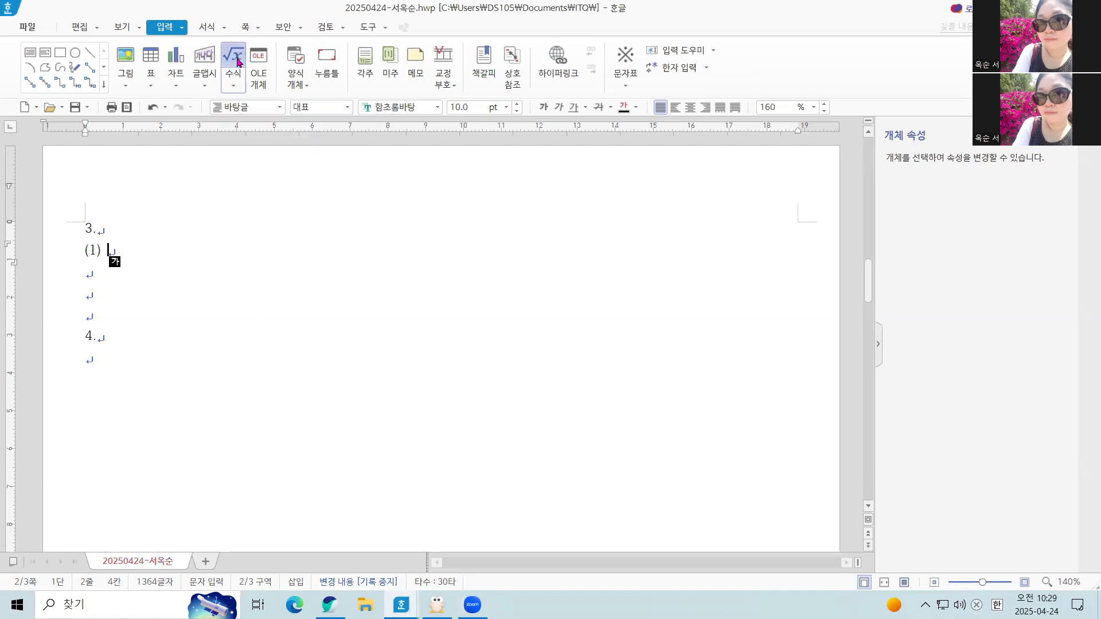
pyautogui.click(226, 93)
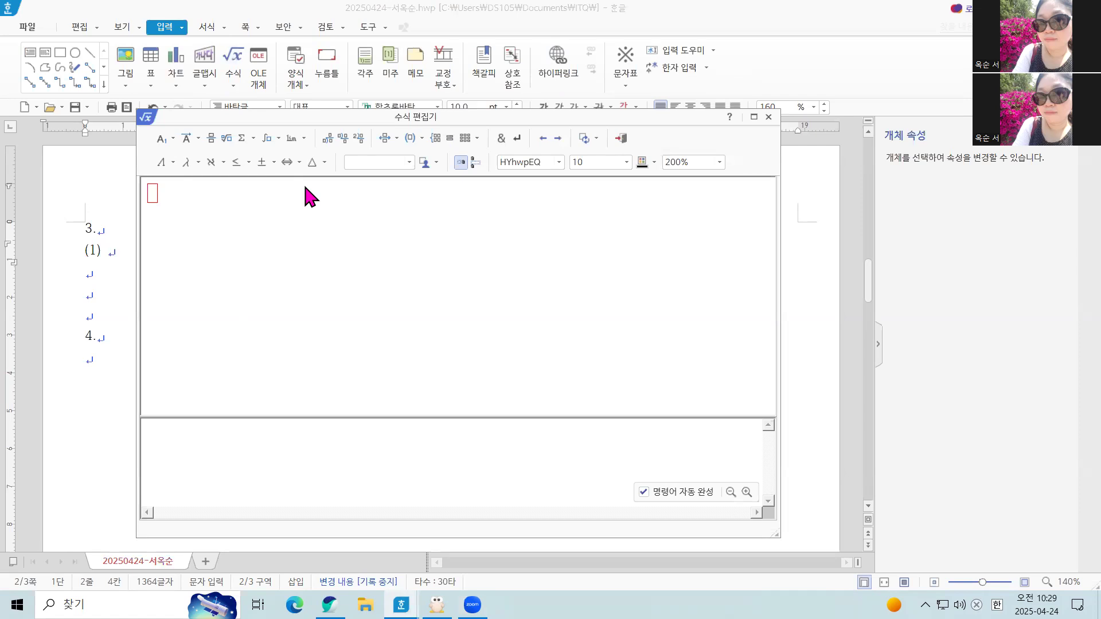
# Enter K= followed by a fraction, and begin its numerator with a(1+r)
pyautogui.write('K=')
pyautogui.click(211, 138)
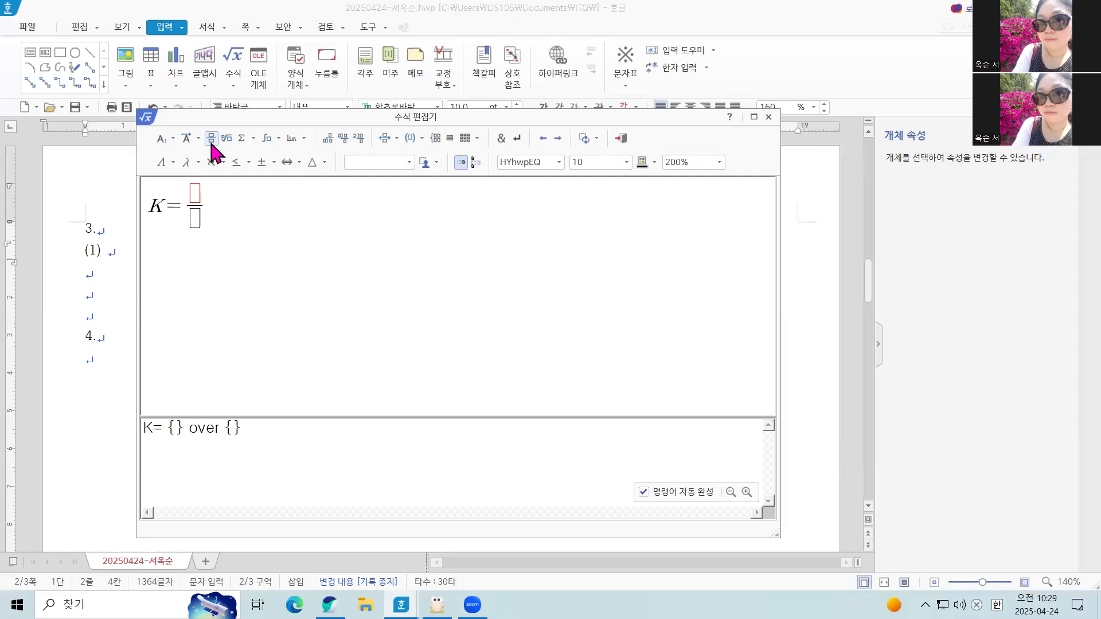
pyautogui.write('A')
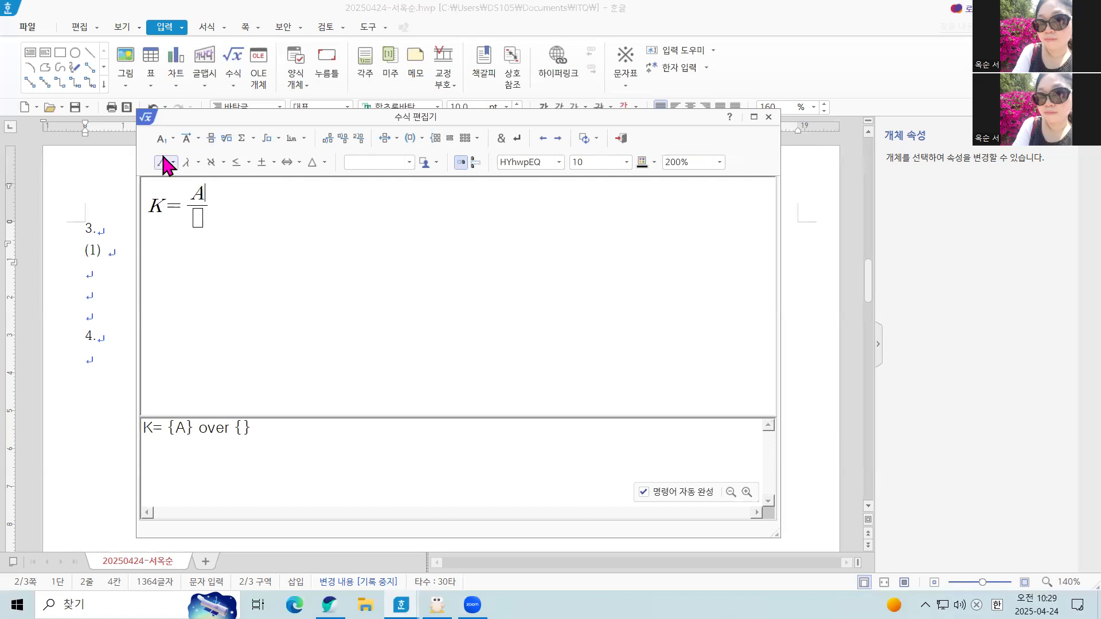
pyautogui.write('(')
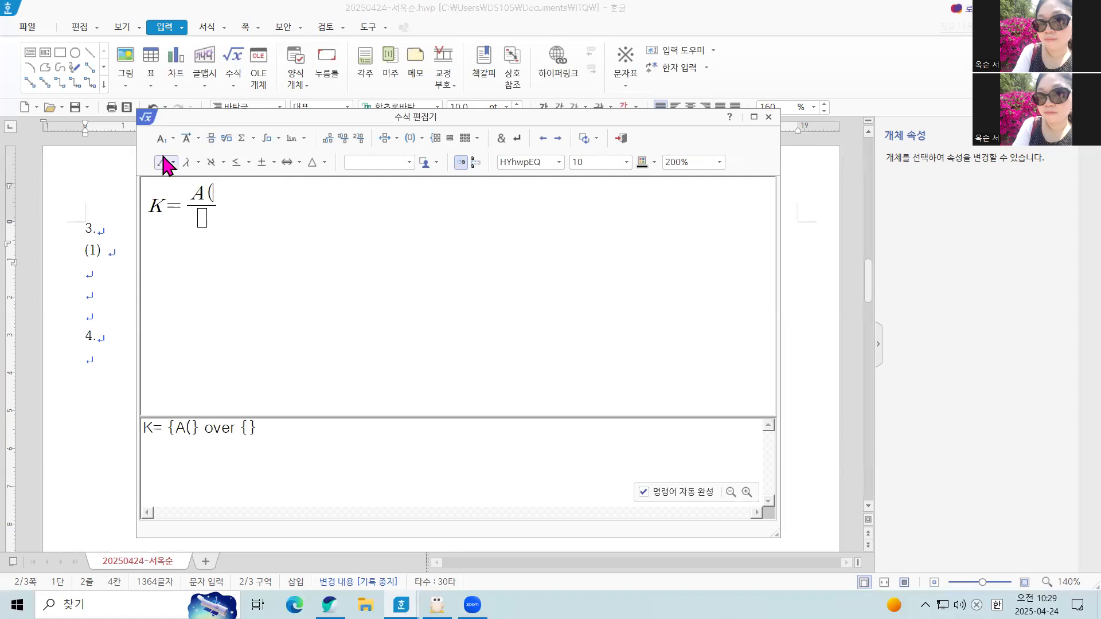
pyautogui.press('BackSpace')
pyautogui.press('BackSpace')
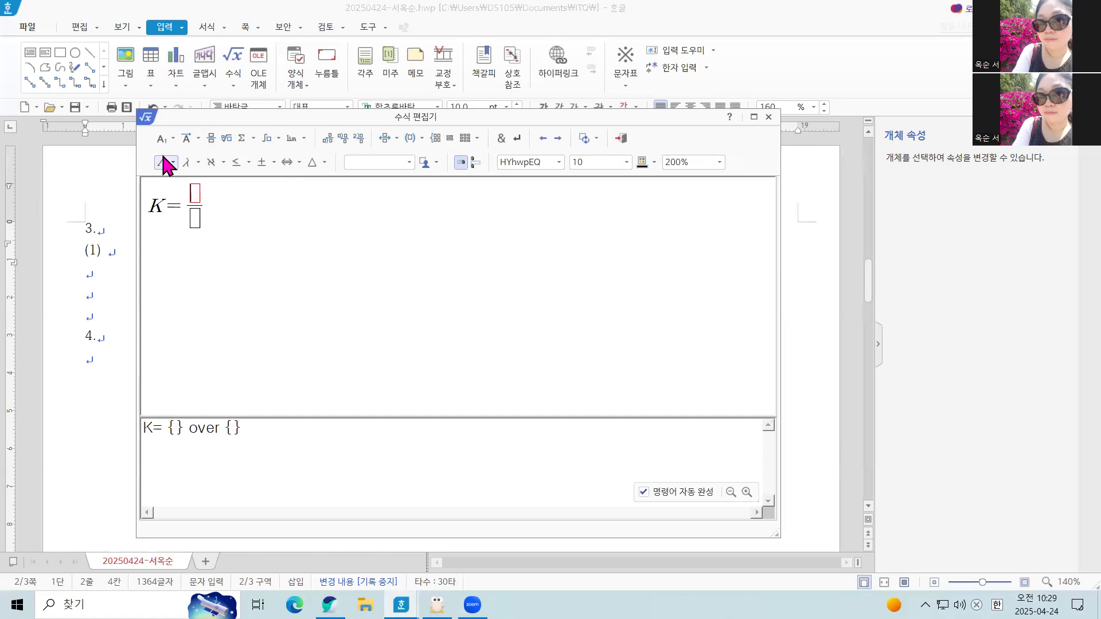
pyautogui.write('a')
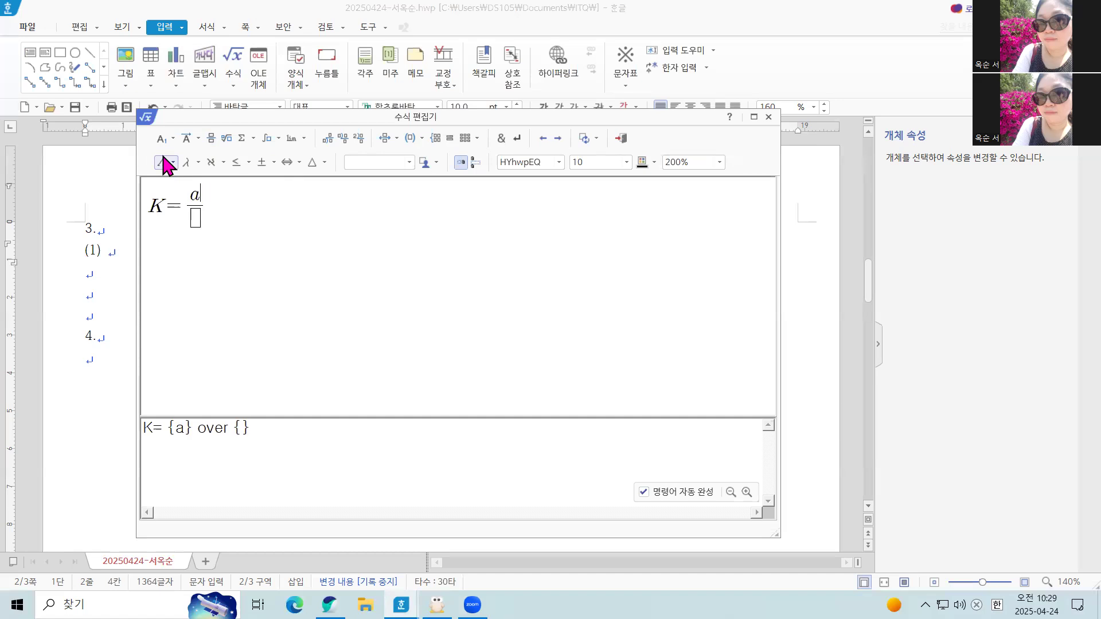
pyautogui.write('(1')
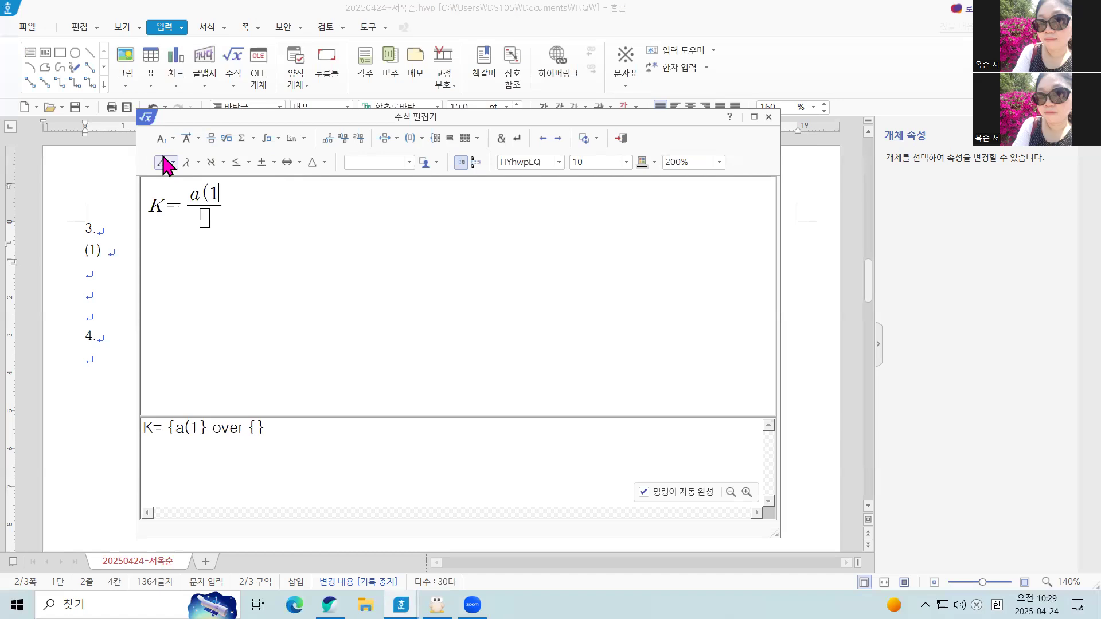
pyautogui.write('+r')
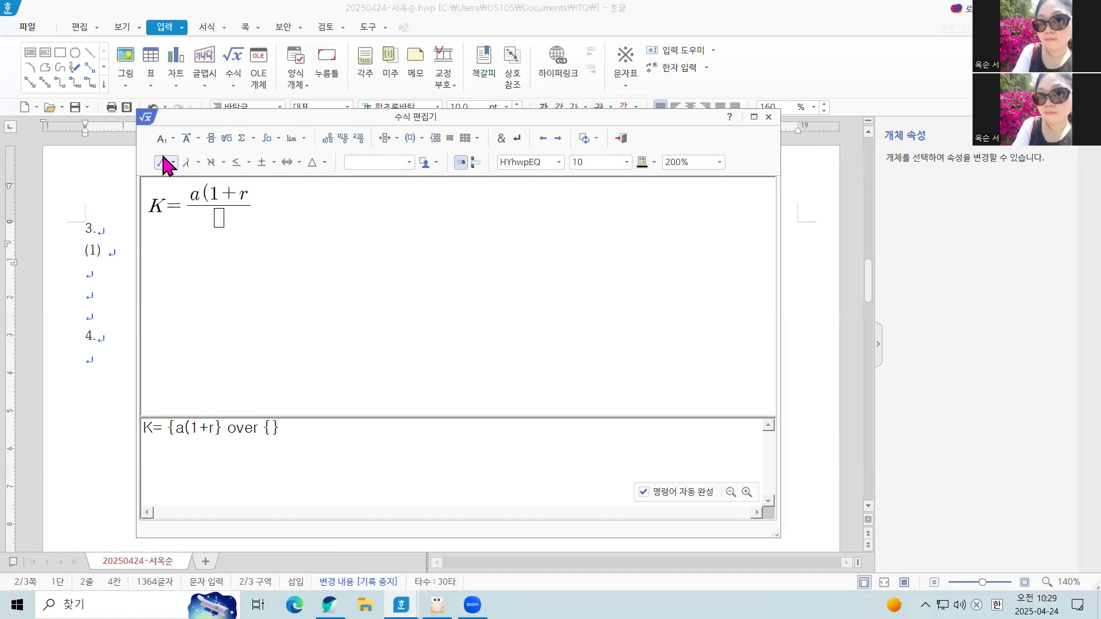
pyautogui.write(')')
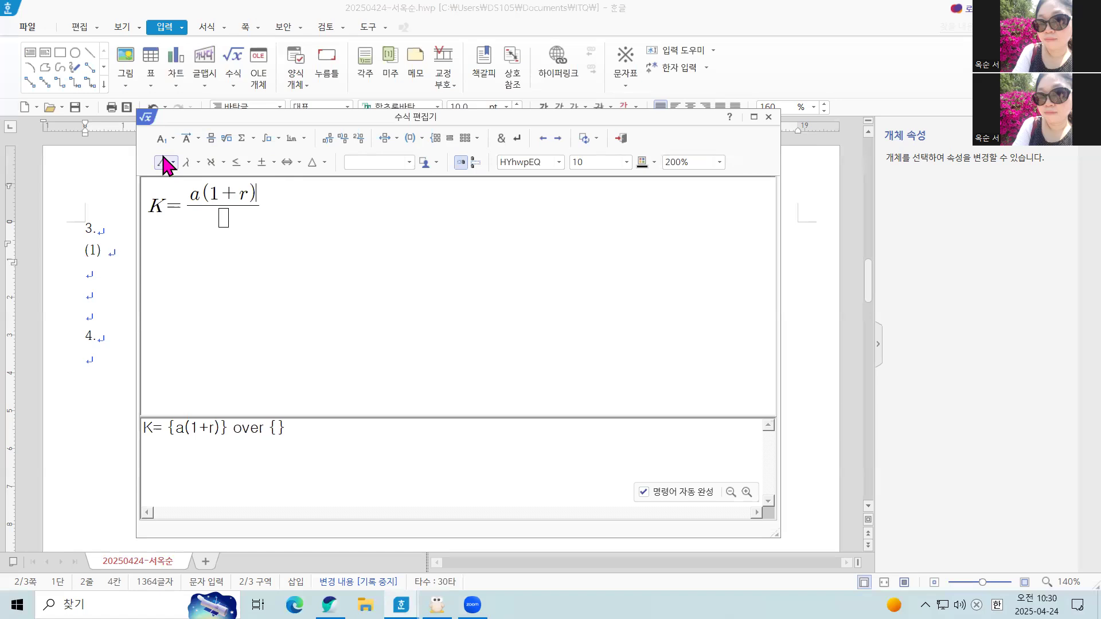
# Complete the numerator with ((1+r)^n-1) and the denominator with r, and insert the equation into the document
pyautogui.write('((1')
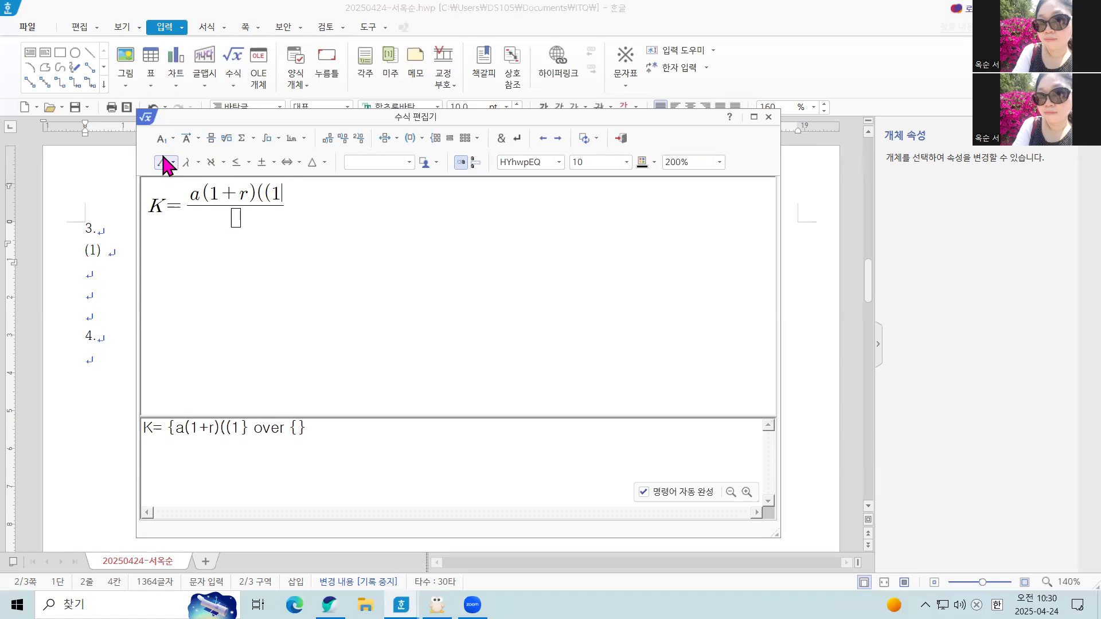
pyautogui.write('+r')
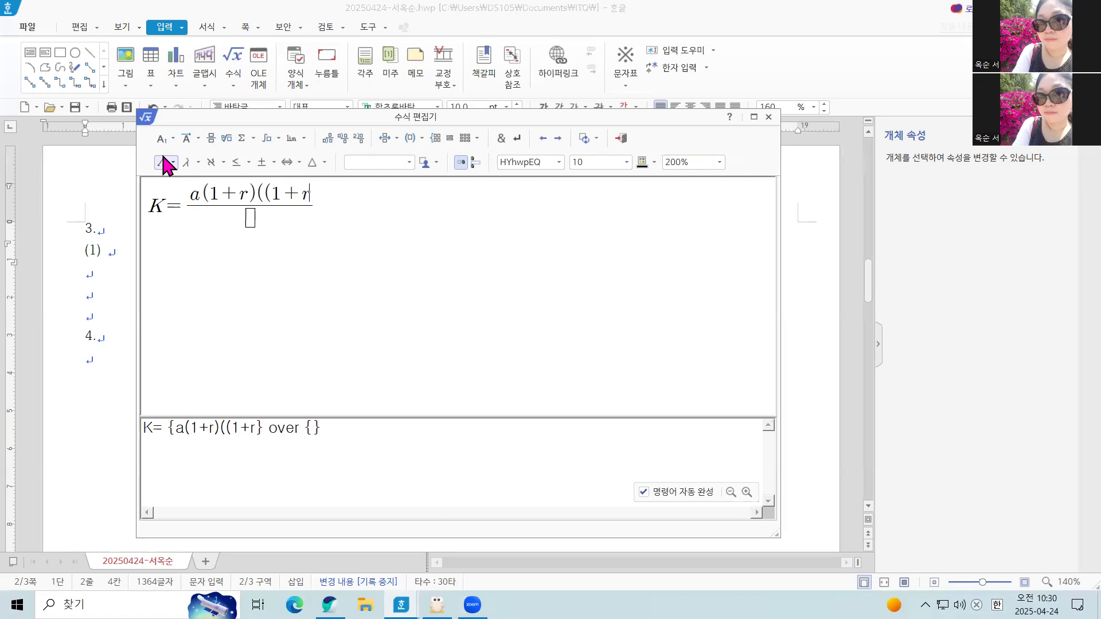
pyautogui.write(')')
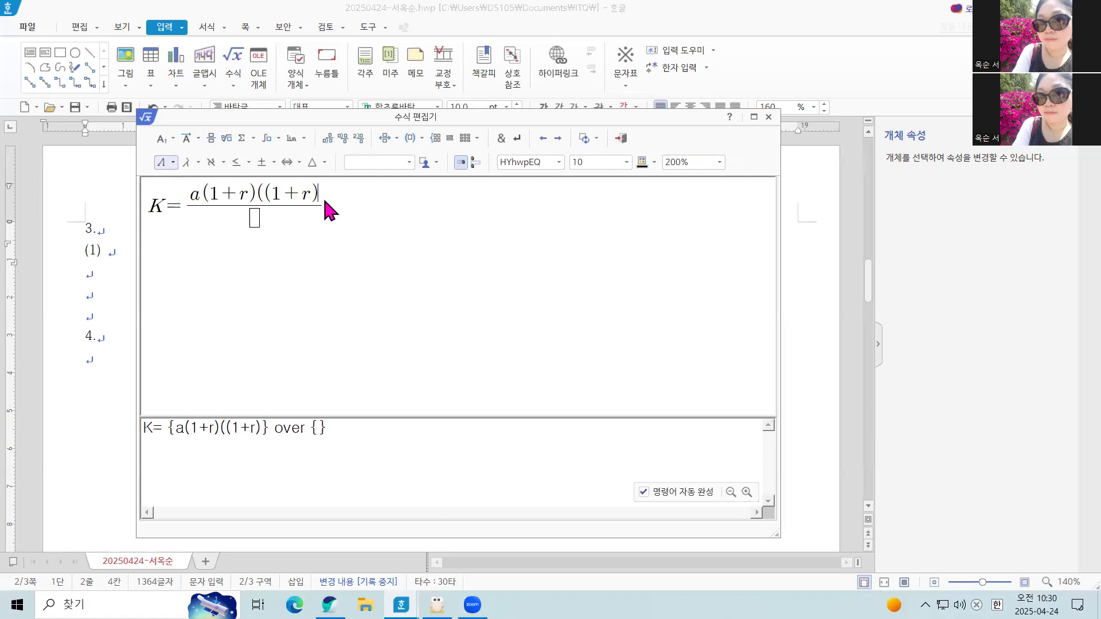
pyautogui.click(165, 141)
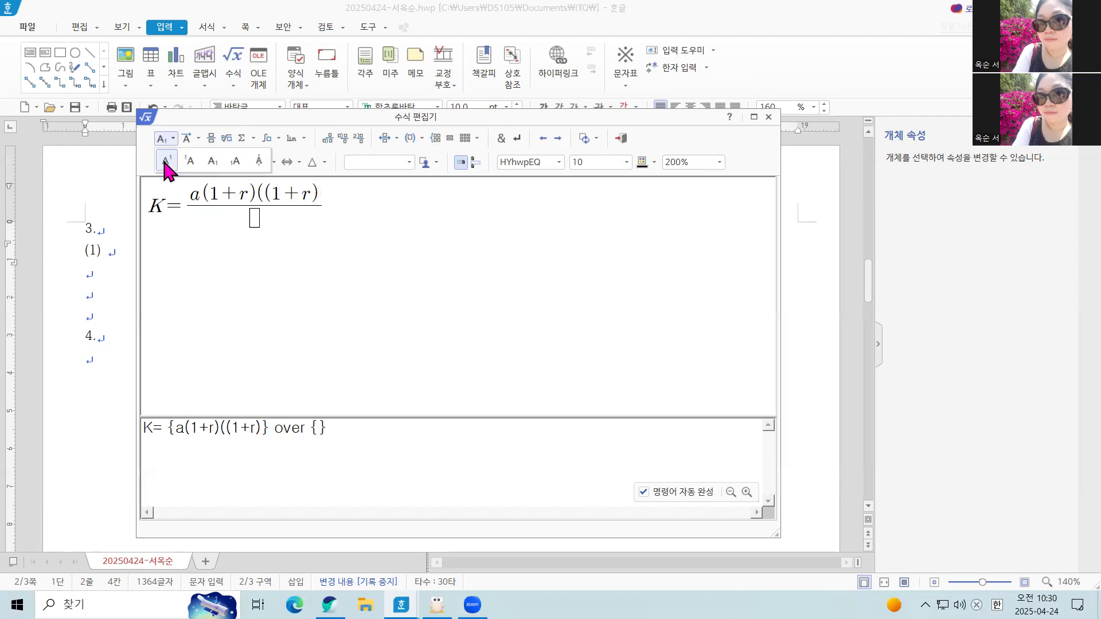
pyautogui.click(165, 160)
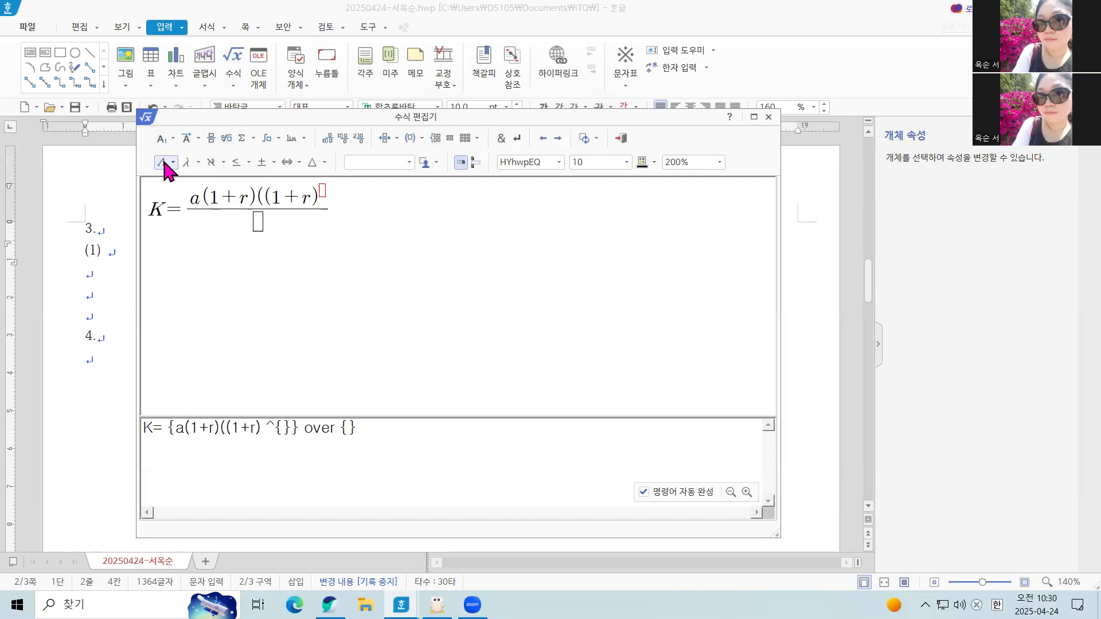
pyautogui.write('n')
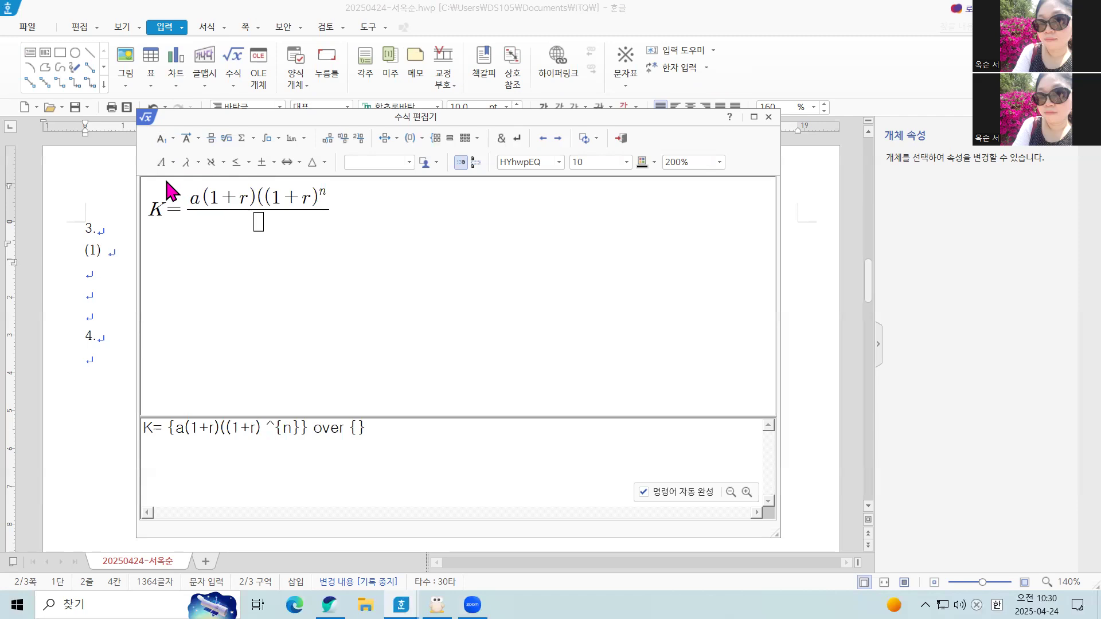
pyautogui.press('Right')
pyautogui.write('-1)')
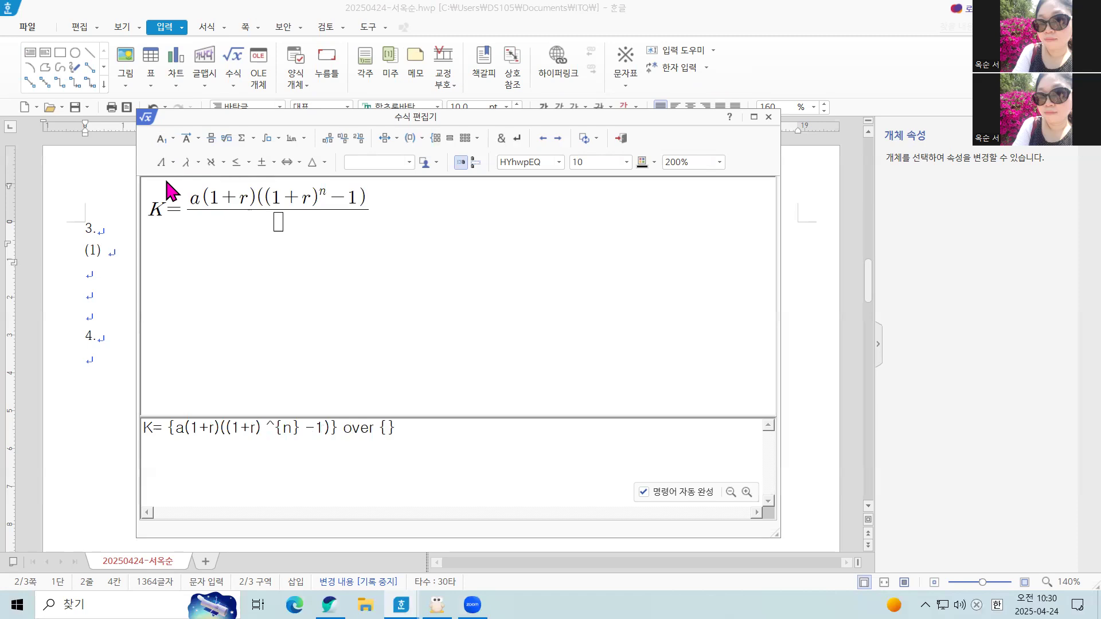
pyautogui.write('r')
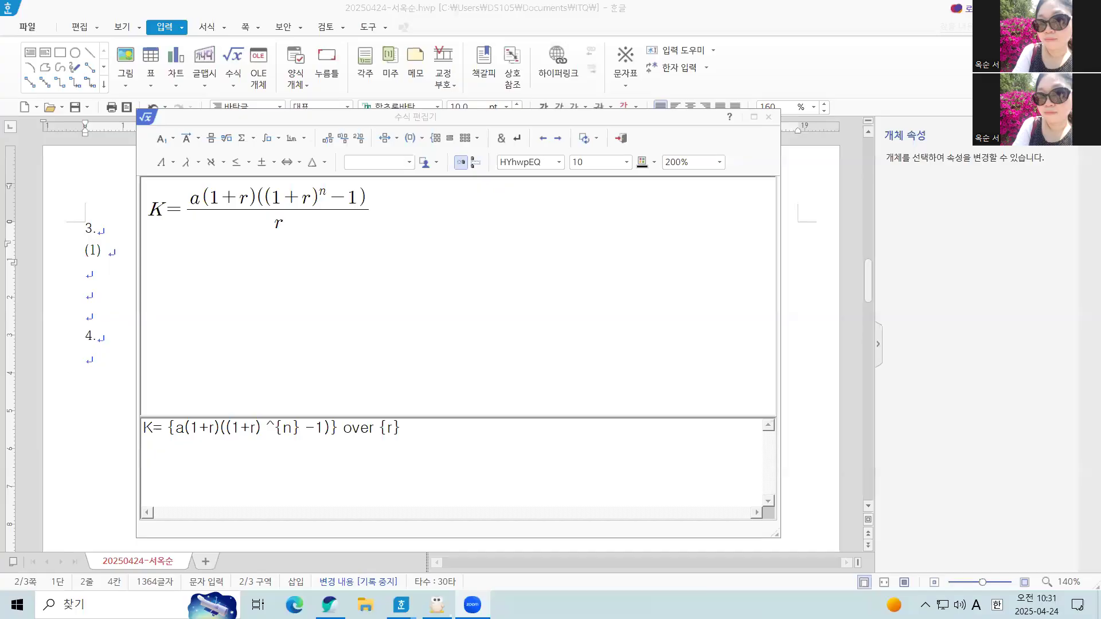
pyautogui.click(620, 139)
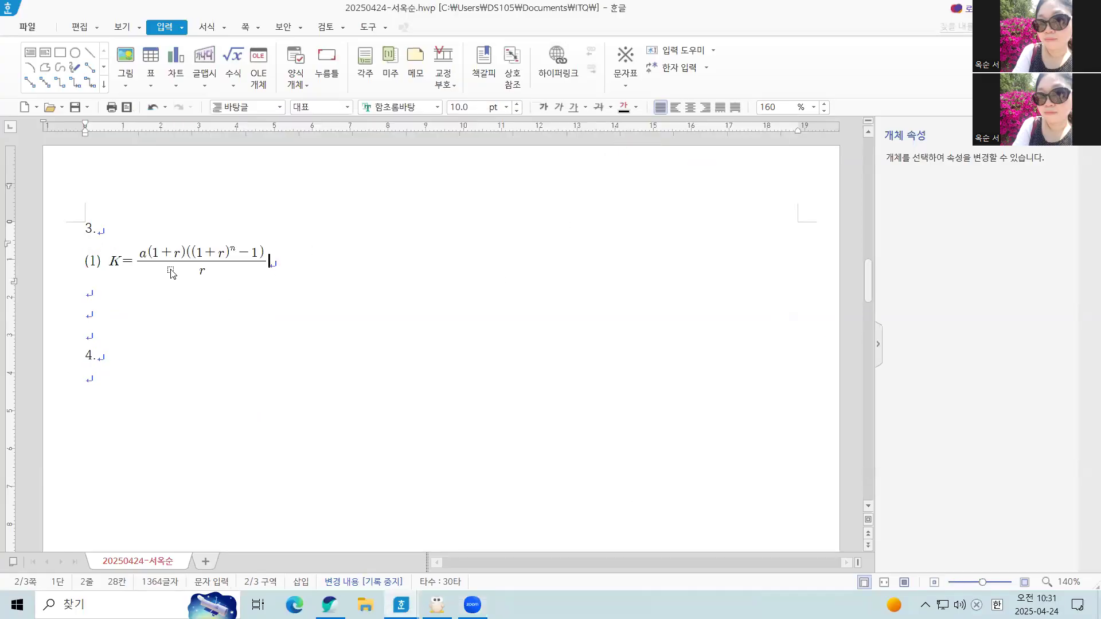
# Reopen equation (1) in the equation editor to review its contents, and return to the document
pyautogui.click(197, 257)
pyautogui.doubleClick(197, 257)
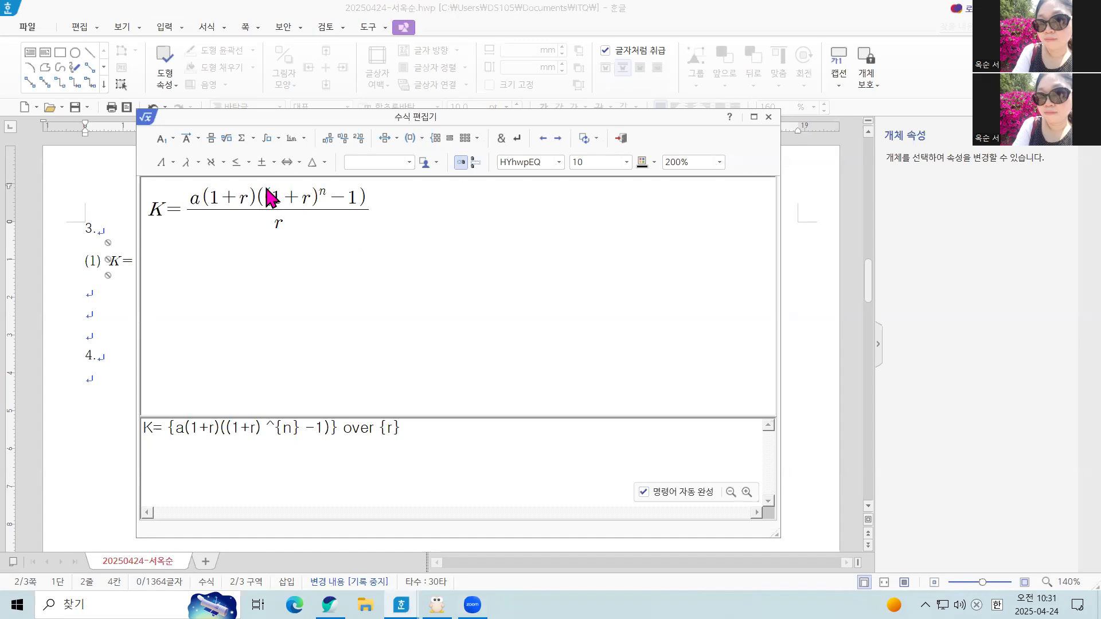
pyautogui.press('Left')
pyautogui.press('Left')
pyautogui.click(622, 139)
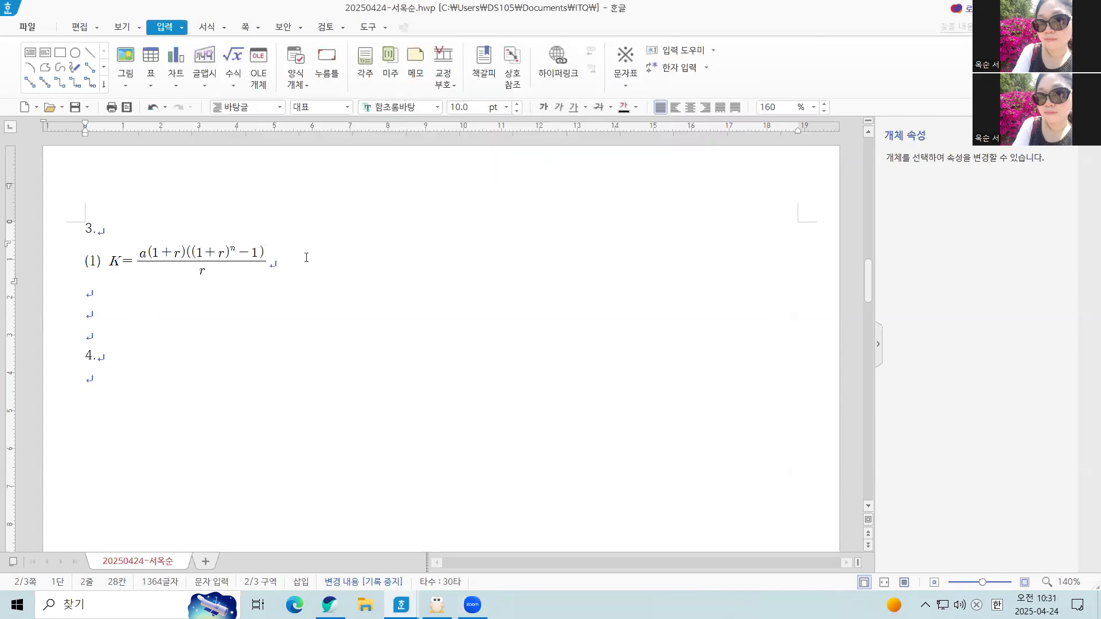
# Tab across after equation (1), enter the label (2), and start a new equation
pyautogui.press('Tab')
pyautogui.press('Tab')
pyautogui.press('Tab')
pyautogui.write('(2)')
pyautogui.press('Hangul')
pyautogui.click(236, 56)
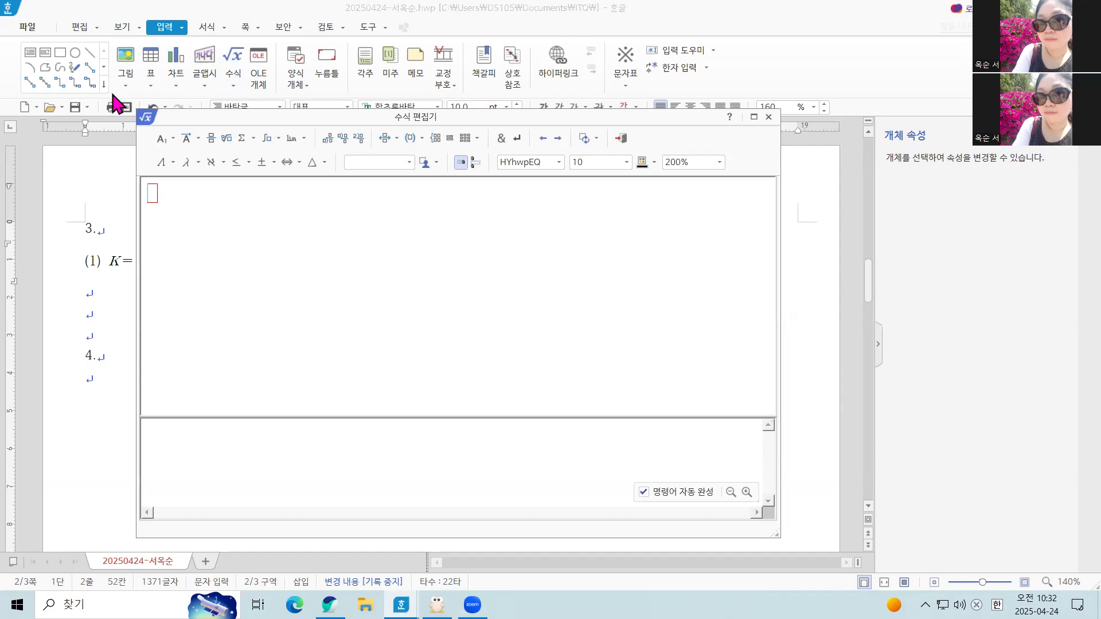
# Insert a summation symbol with limits and set its lower limit to k=1
pyautogui.click(255, 140)
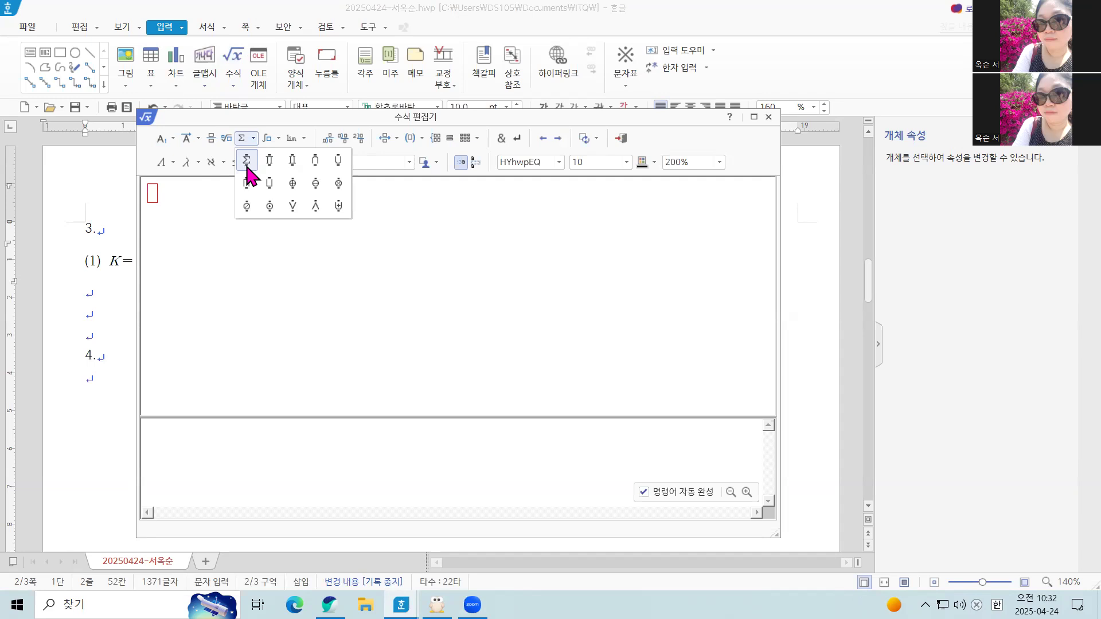
pyautogui.click(246, 161)
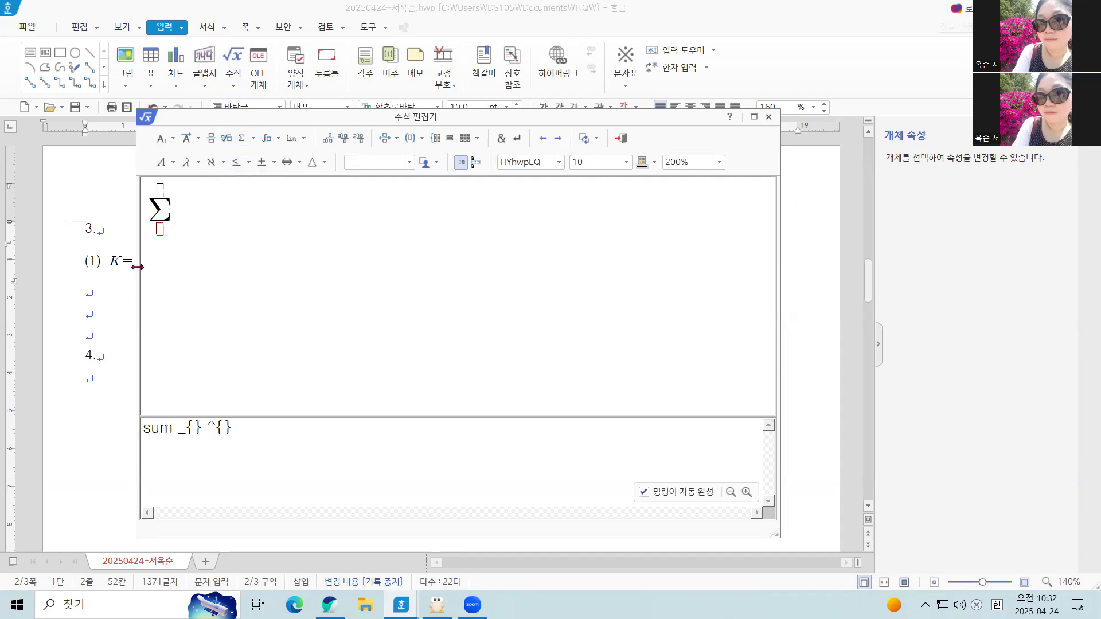
pyautogui.write('k=1')
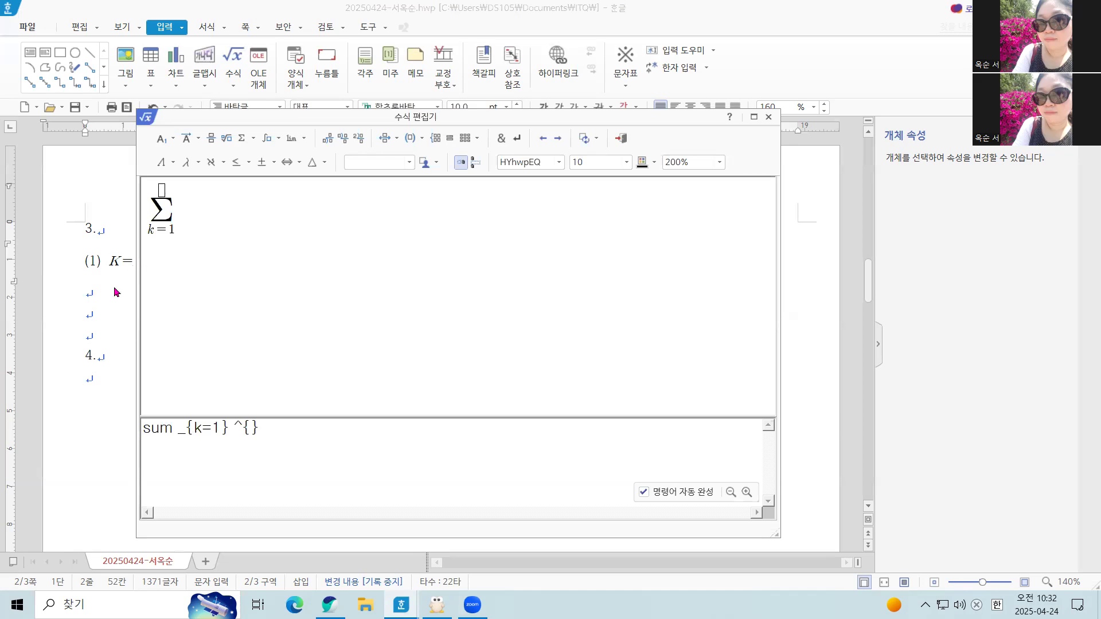
# Change the font of the summation equation to HancomEQN
pyautogui.click(171, 245)
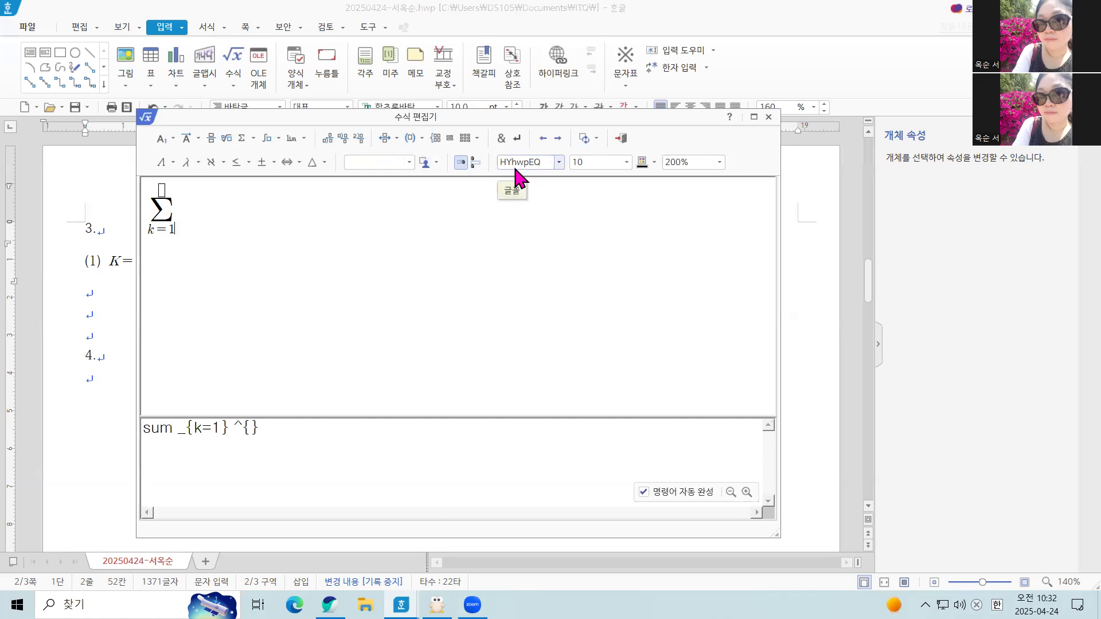
pyautogui.click(558, 163)
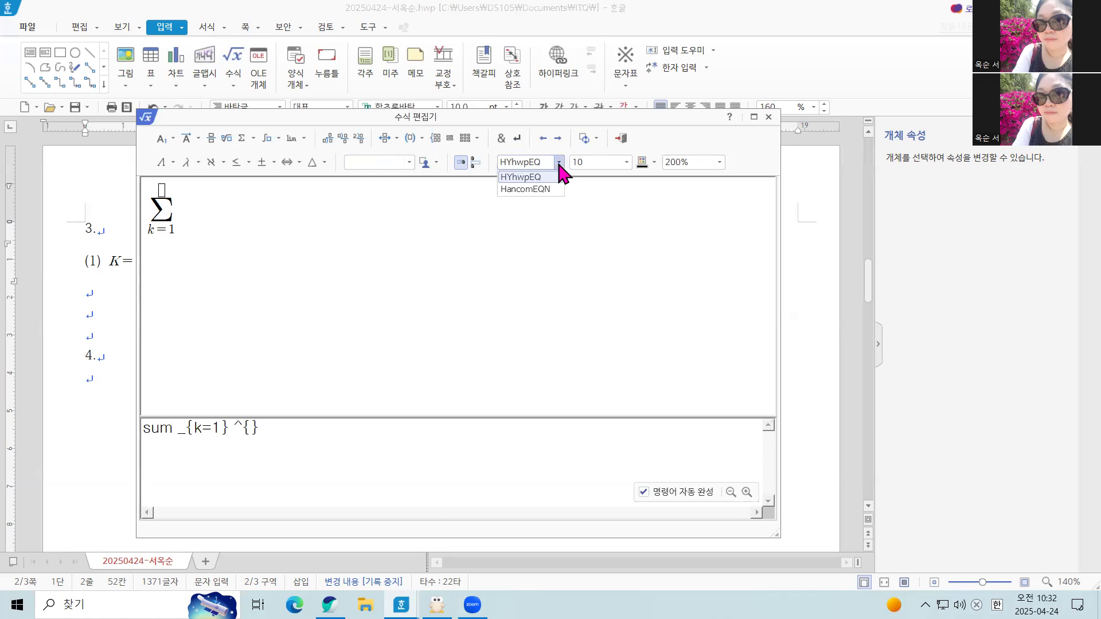
pyautogui.click(544, 188)
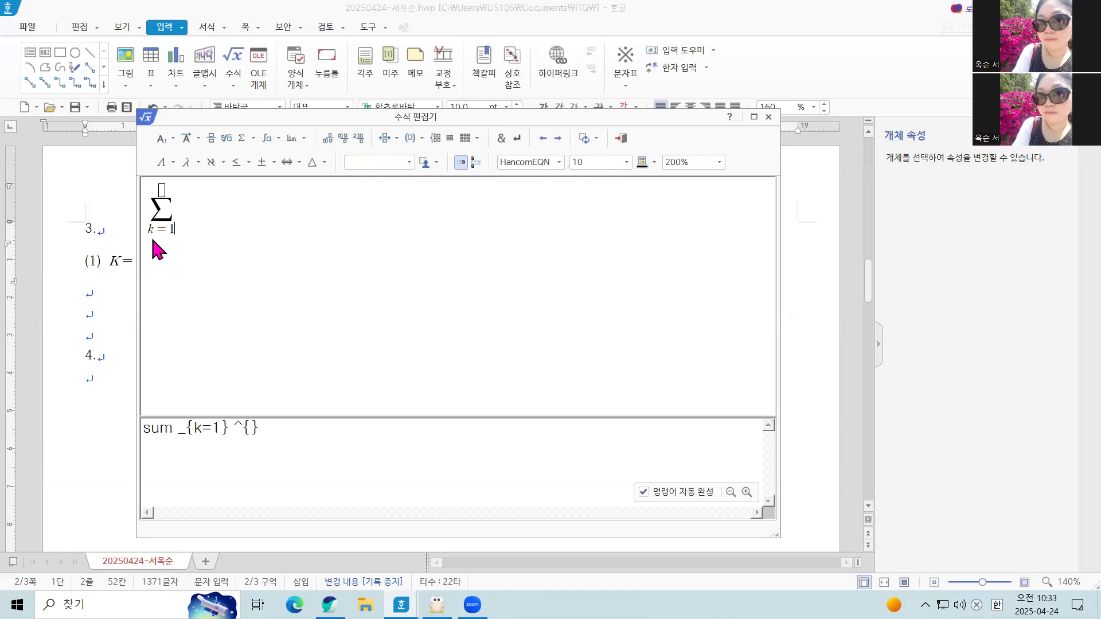
# Set the summation's upper limit to n and add the term k squared after the symbol
pyautogui.press('Tab')
pyautogui.write('n')
pyautogui.click(169, 139)
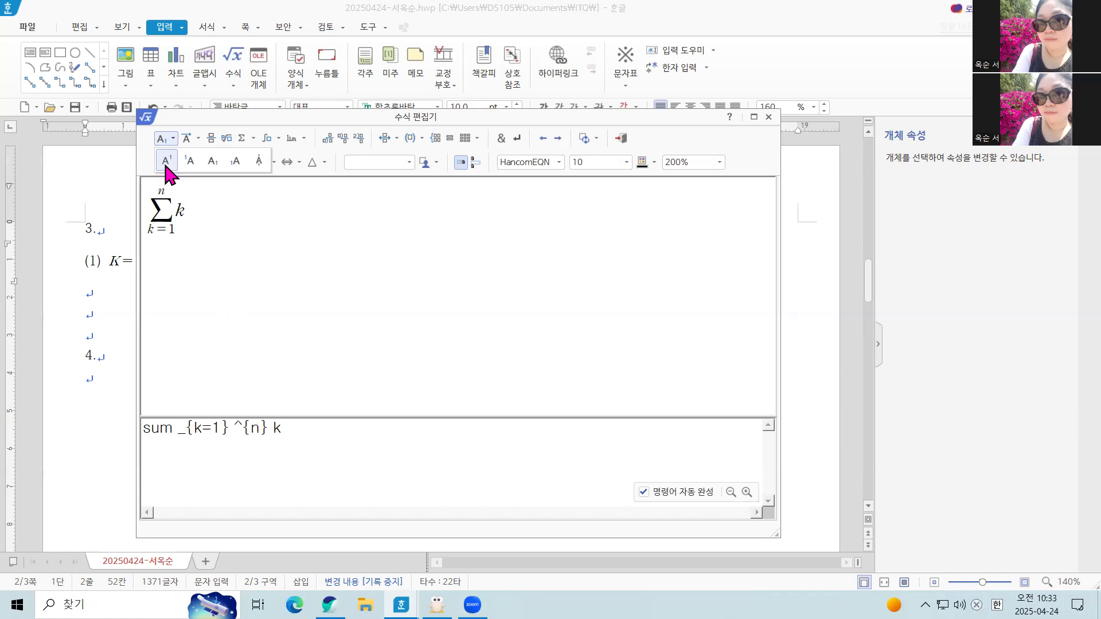
pyautogui.click(166, 161)
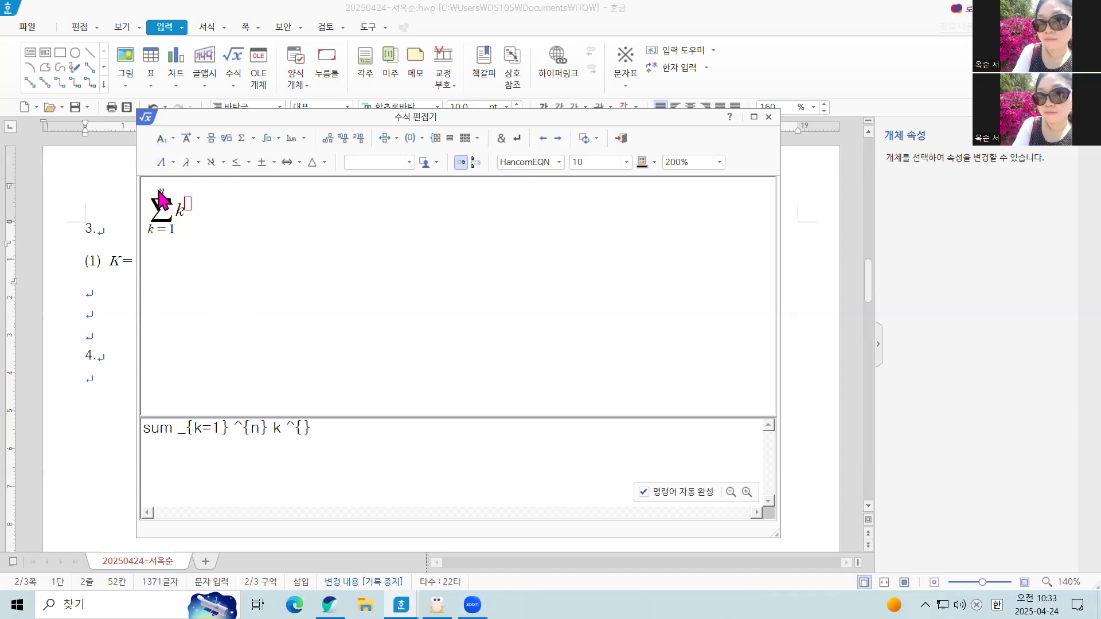
pyautogui.write('2')
# Add an equals sign followed by the fraction 1/6 after the squared term
pyautogui.write('=')
pyautogui.click(211, 146)
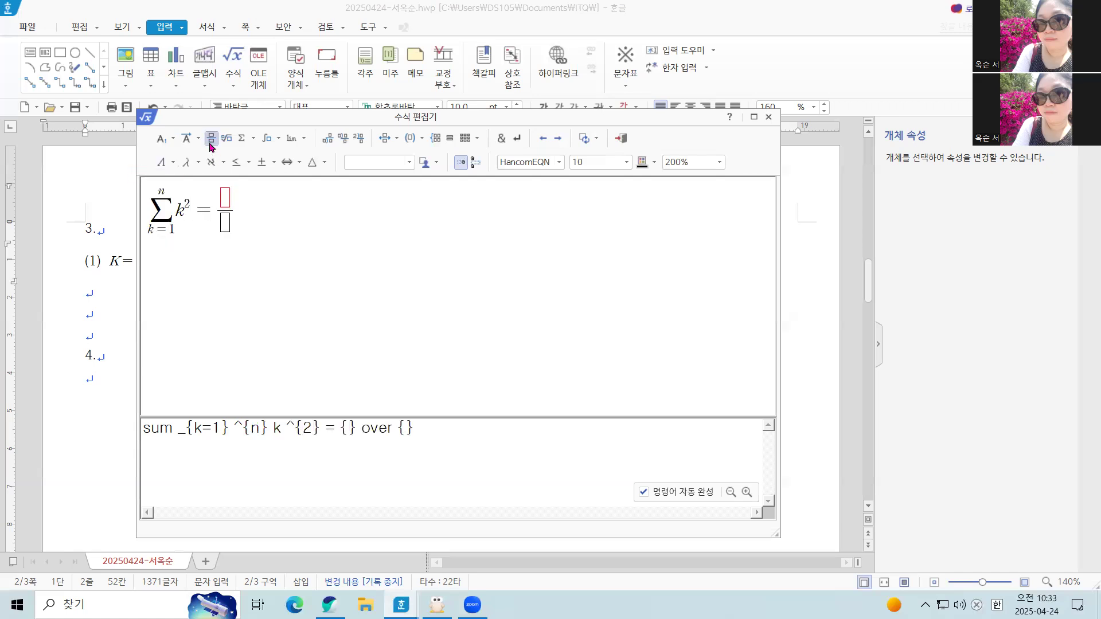
pyautogui.write('1')
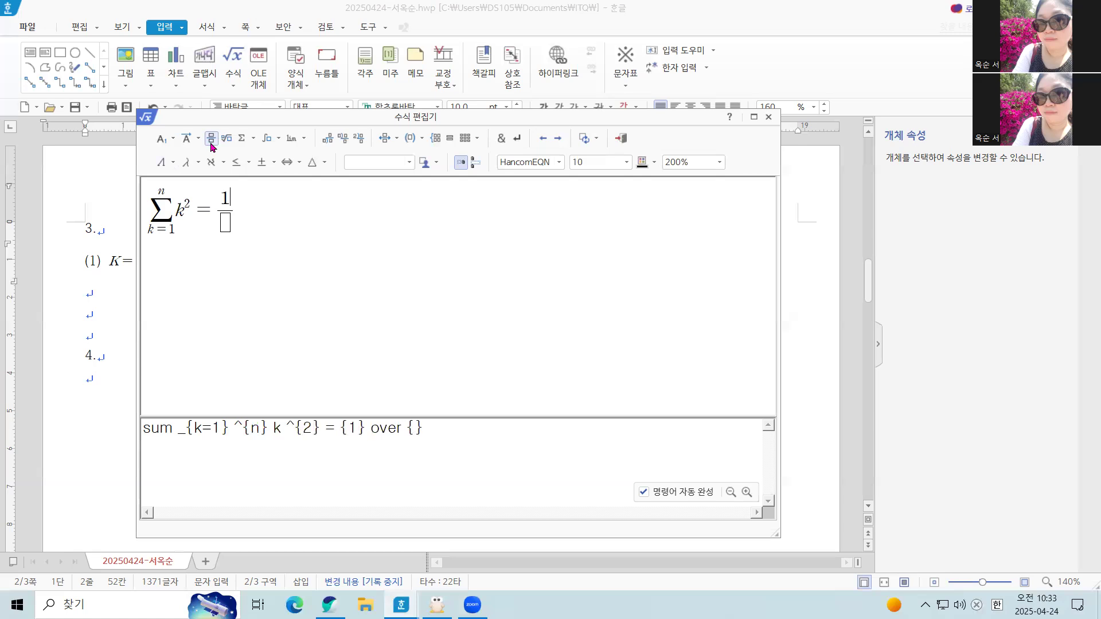
pyautogui.press('Tab')
pyautogui.write('6')
# Complete the right side after the fraction with n(n+1)(2n+1) and insert the finished equation into the document
pyautogui.press('Tab')
pyautogui.write('n(n+')
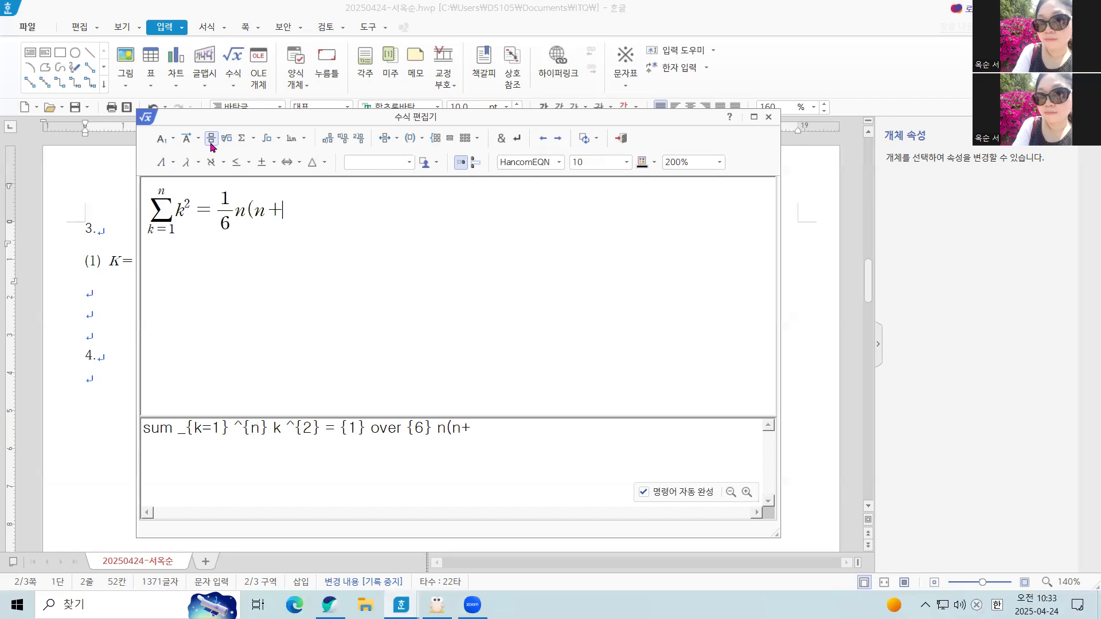
pyautogui.write('1)(2n+1)')
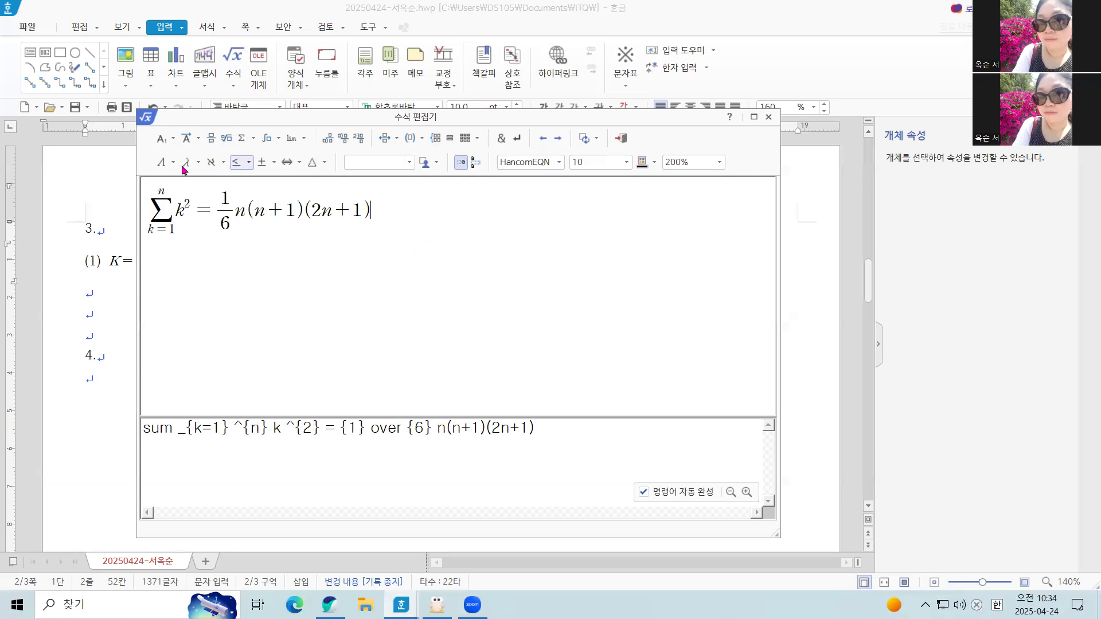
pyautogui.click(621, 138)
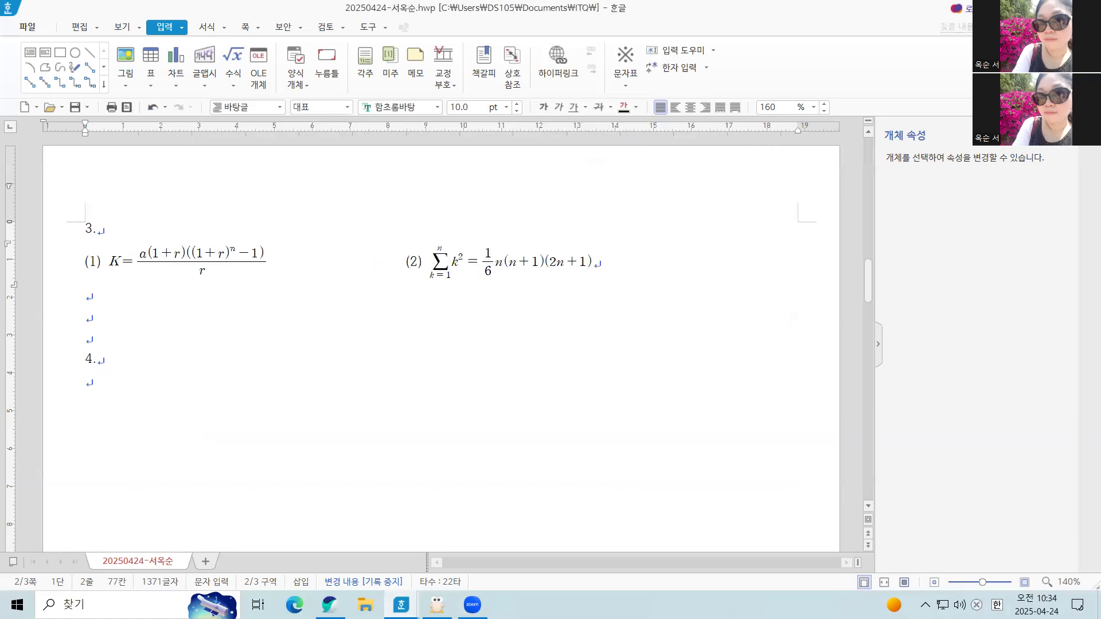